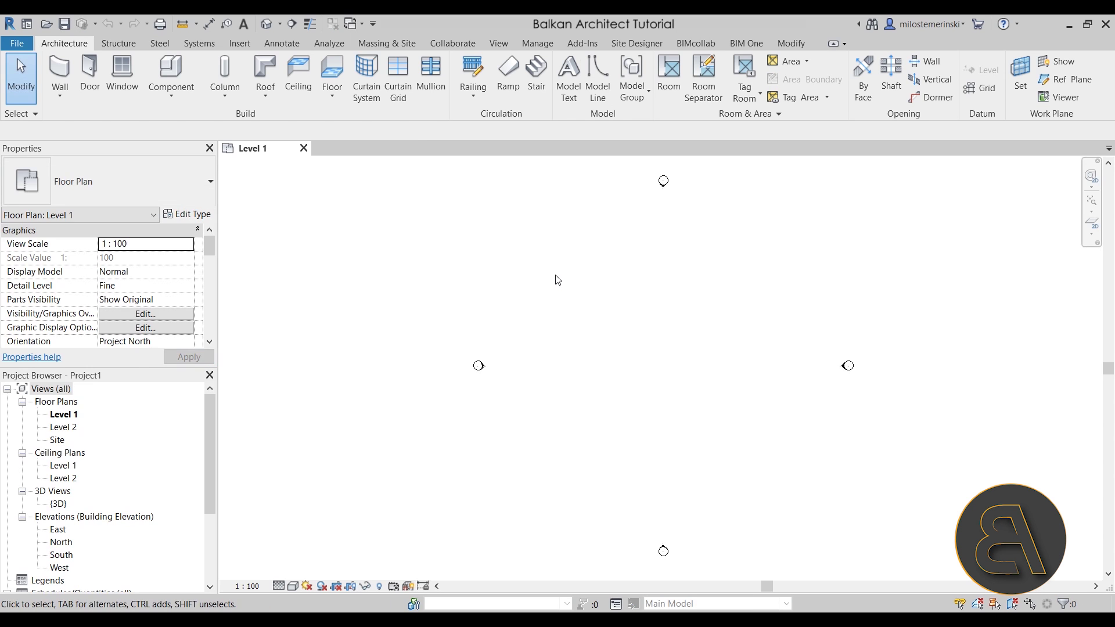
- Open the Site plan and a {3D} view, close the Level 1 tab, and return to Site
middle_click_drag(720, 332, 605, 342)
double_click(58, 440)
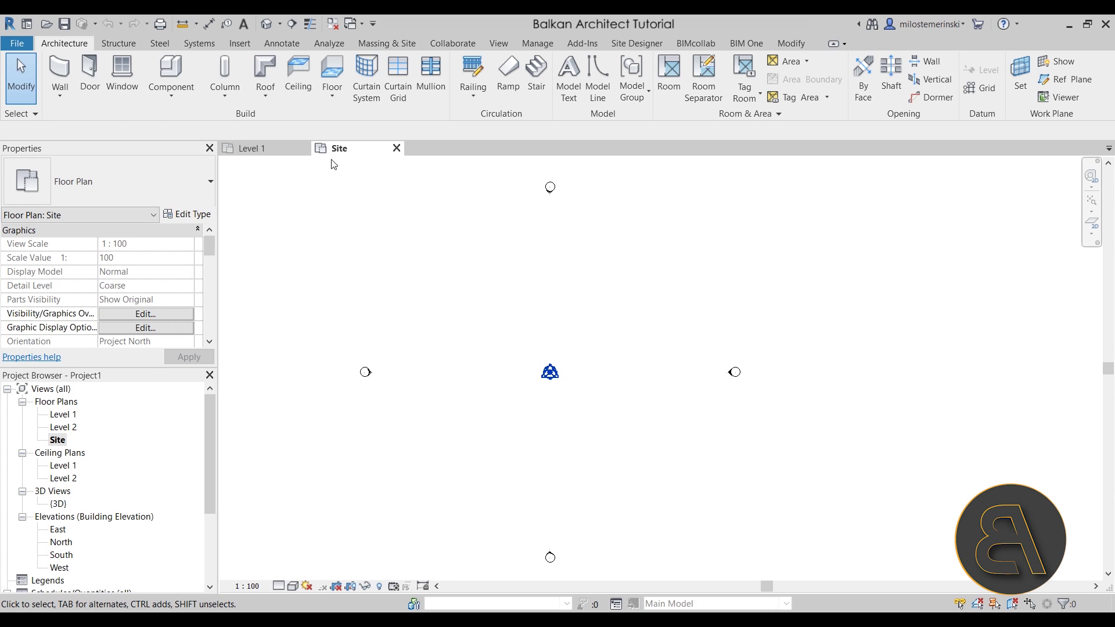
left_click(303, 148)
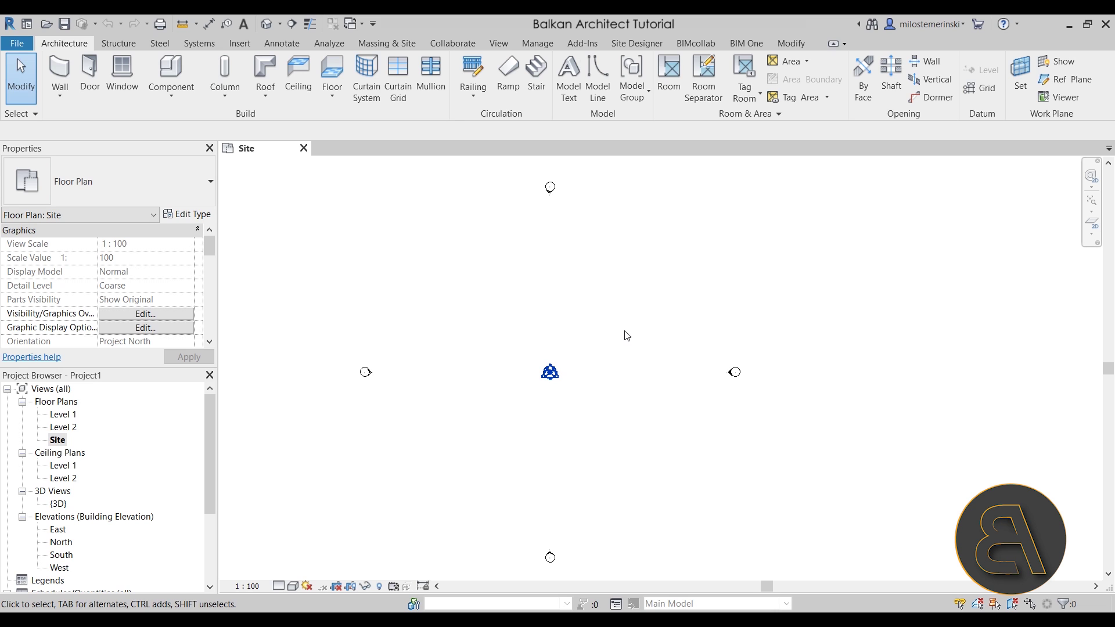
left_click(268, 26)
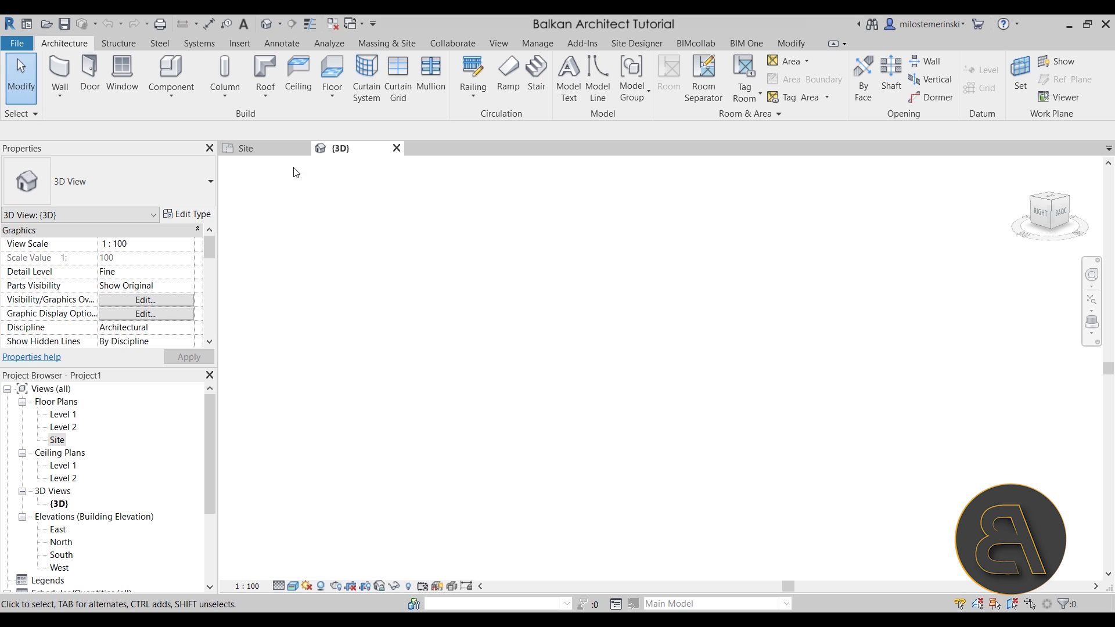
left_click(263, 148)
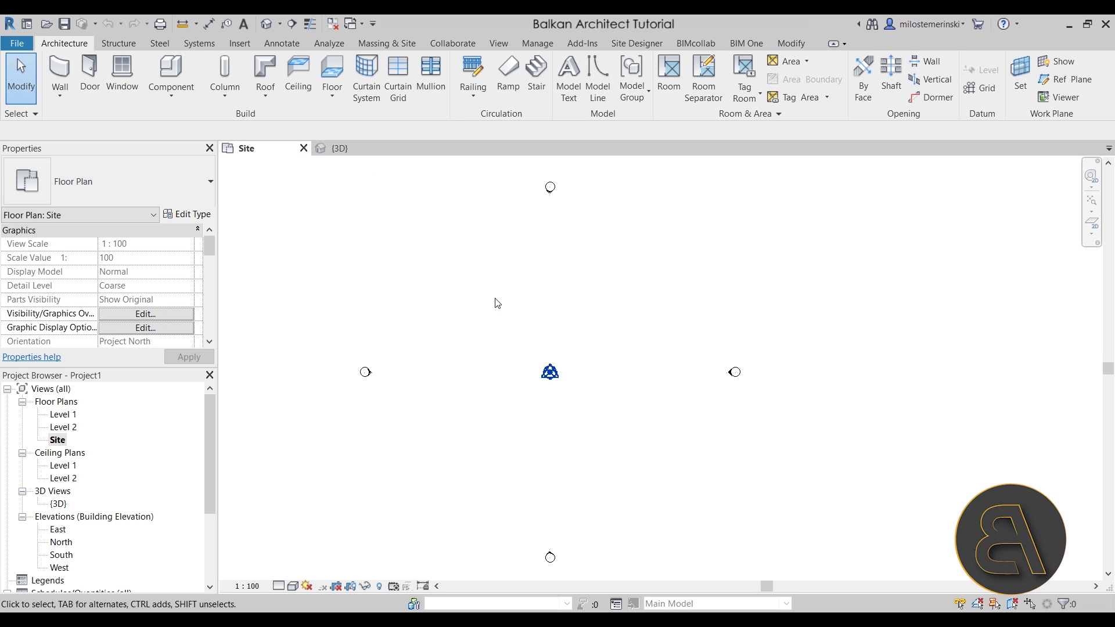
- Start a toposurface and place the bottom row of points at elevation 0
left_click(374, 45)
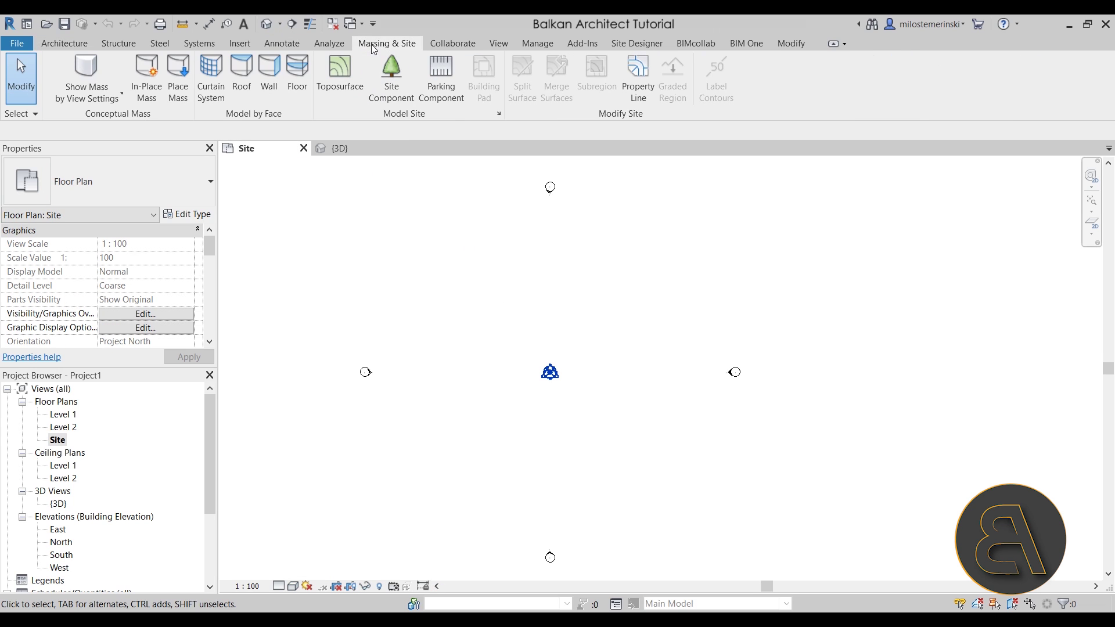
left_click(338, 97)
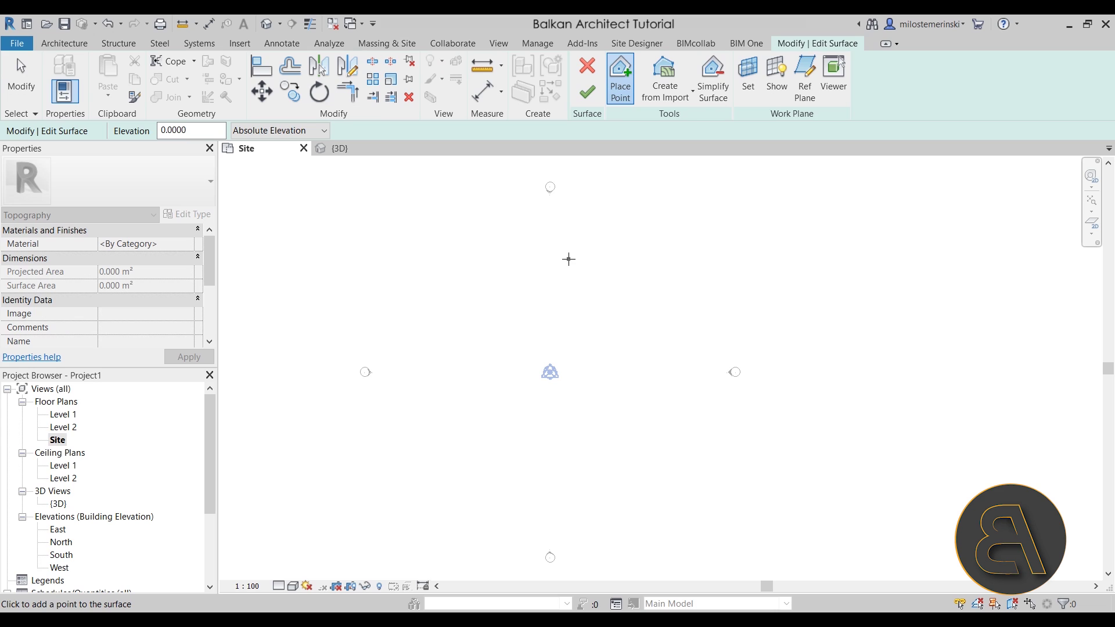
middle_click_drag(509, 299, 502, 282)
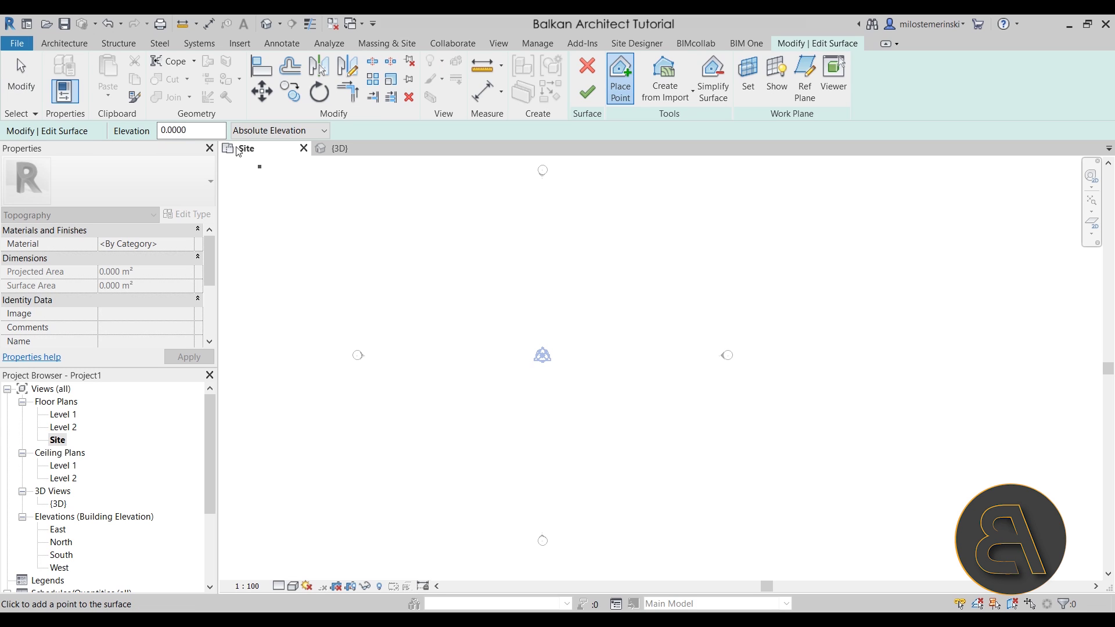
left_click(494, 466)
left_click(576, 467)
left_click(632, 452)
left_click(685, 445)
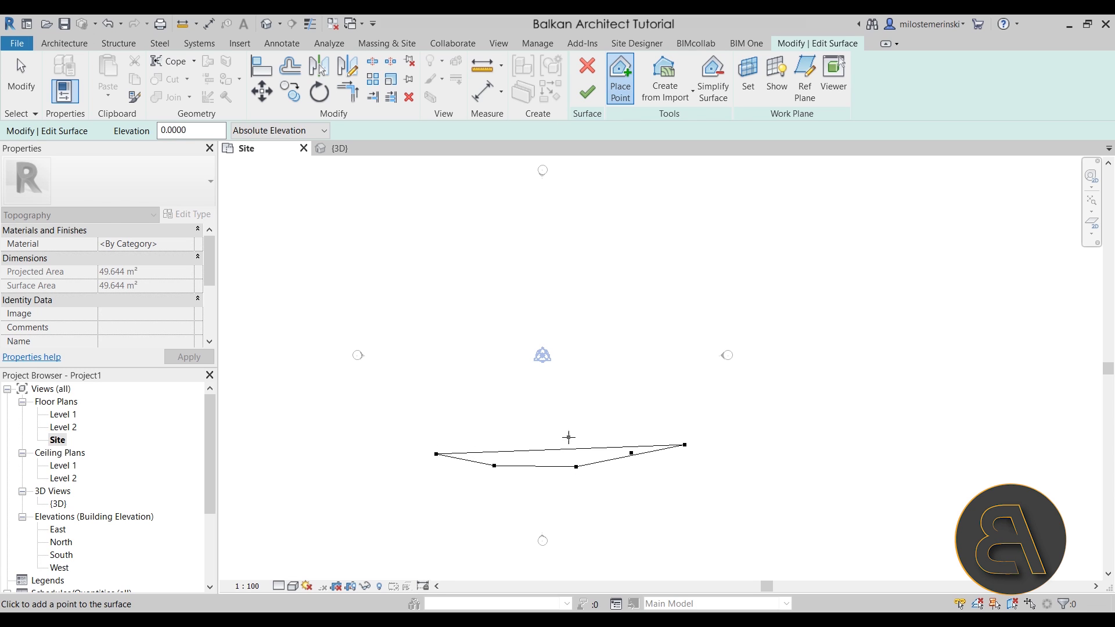
- Place the next row of six toposurface points at elevation 1
left_click(213, 134)
left_click(428, 389)
left_click(483, 394)
left_click(552, 399)
left_click(617, 402)
left_click(666, 396)
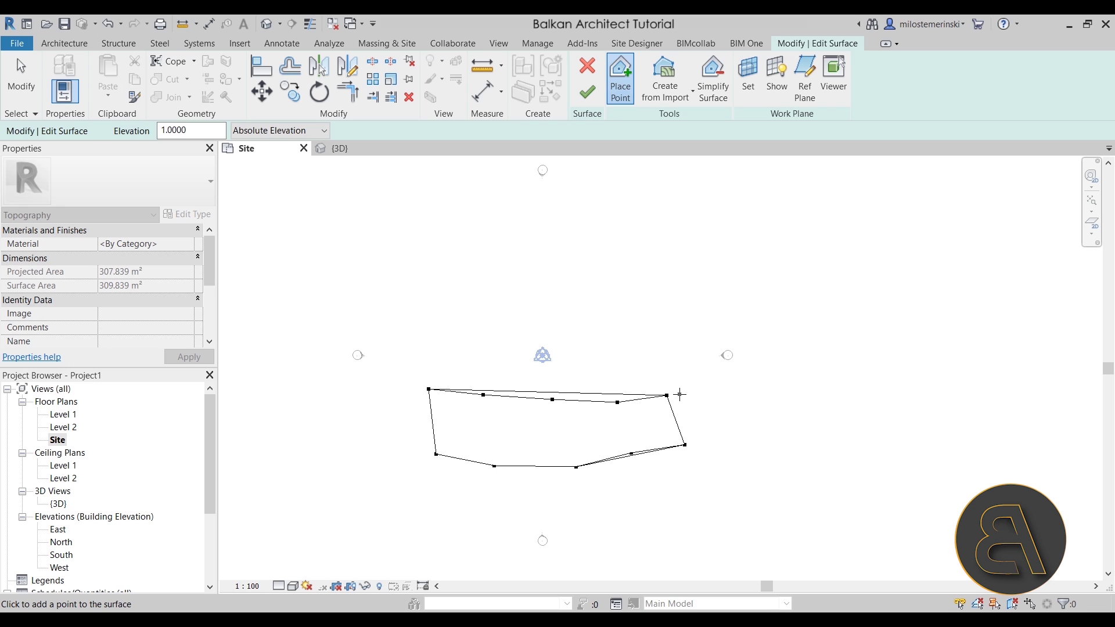
left_click(680, 395)
- Set the point elevation to 2 and place a row of five points
double_click(184, 131)
type("2")
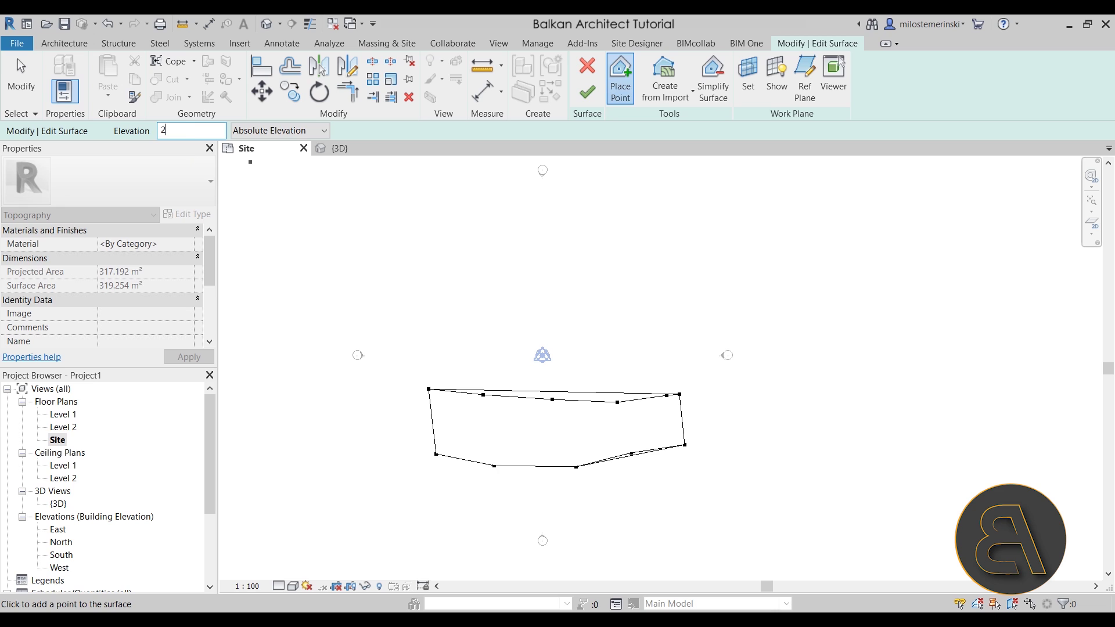
left_click(421, 334)
left_click(486, 334)
left_click(557, 333)
left_click(631, 333)
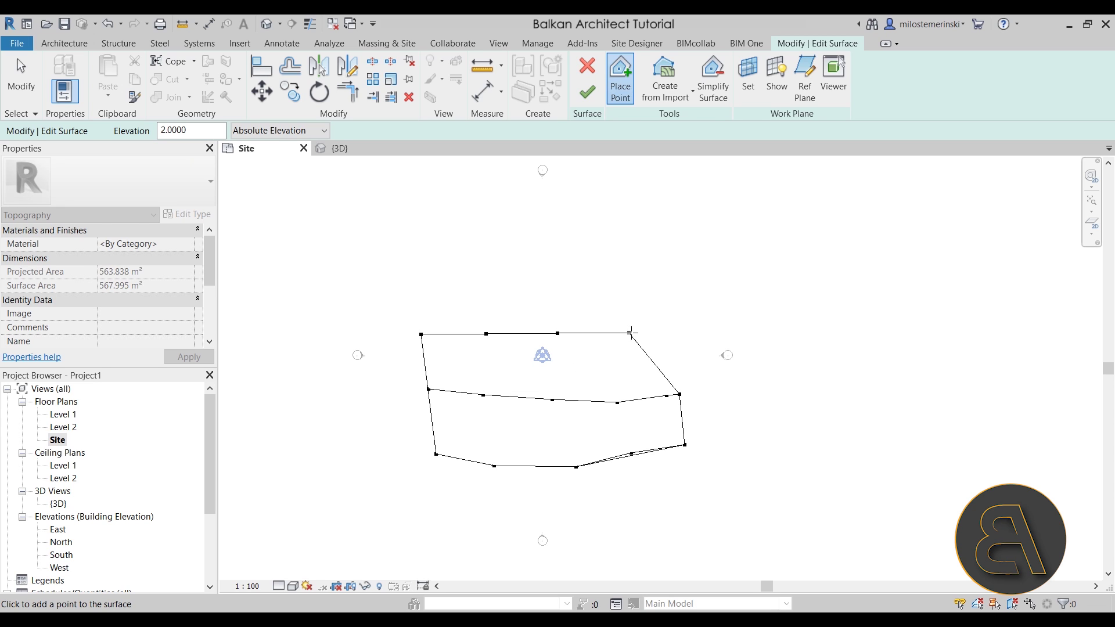
left_click(676, 328)
- Set the point elevation to 3 and place the top row of five points
double_click(203, 132)
type("3")
left_click(423, 277)
left_click(488, 277)
left_click(568, 277)
left_click(626, 273)
left_click(677, 273)
- Stop placing points and drag the top and right edge points into straight lines
key("Escape")
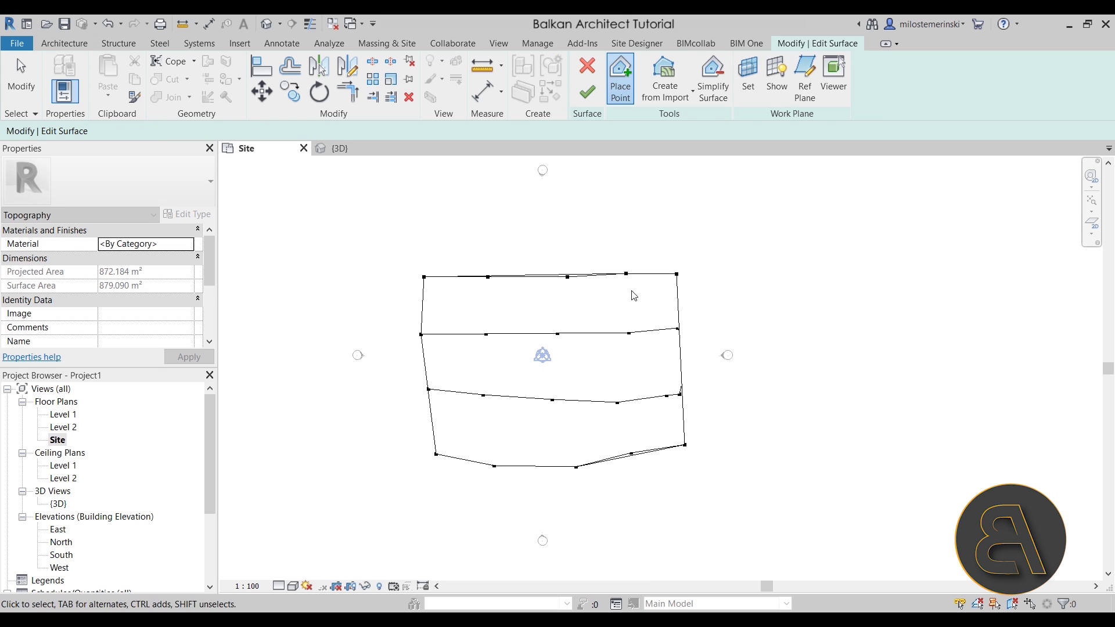
scroll(473, 276, "up", 4)
left_click_drag(494, 278, 496, 261)
left_click_drag(616, 278, 617, 260)
scroll(674, 301, "up", 3)
left_click_drag(664, 302, 681, 302)
left_click_drag(673, 456, 689, 451)
scroll(650, 468, "down", 2)
scroll(578, 293, "up", 3)
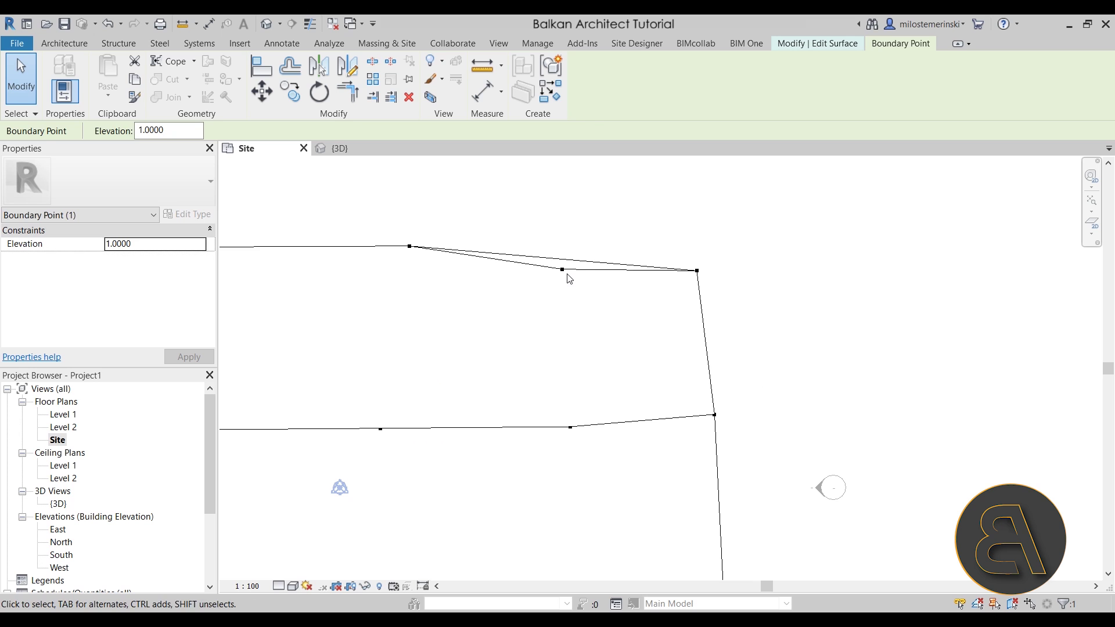
- Drag further top, left, bottom and right points onto the straight boundaries in the Site plan
left_click_drag(567, 274, 567, 256)
scroll(649, 359, "down", 2)
scroll(497, 453, "up", 1)
scroll(450, 415, "up", 3)
left_click_drag(443, 399, 436, 410)
scroll(567, 398, "down", 3)
scroll(528, 423, "up", 1)
scroll(650, 430, "up", 2)
left_click(637, 428)
left_click_drag(639, 434, 638, 440)
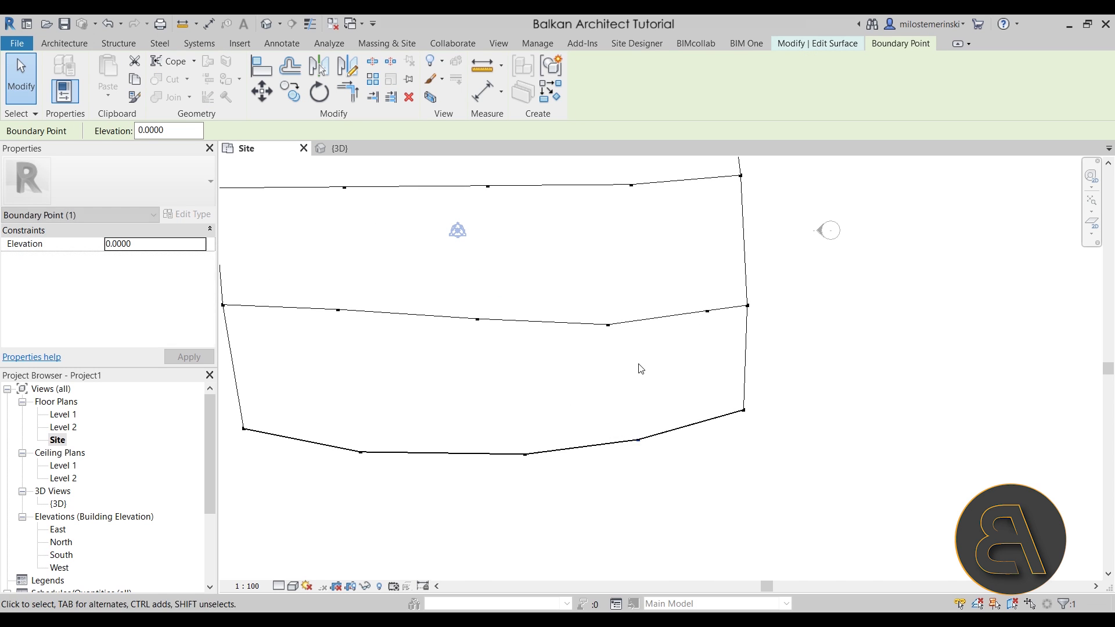
scroll(726, 359, "up", 2)
left_click_drag(728, 368, 700, 372)
- In the 3D view, move edge and interior points onto the sloped surface's boundary
key("ctrl+Tab")
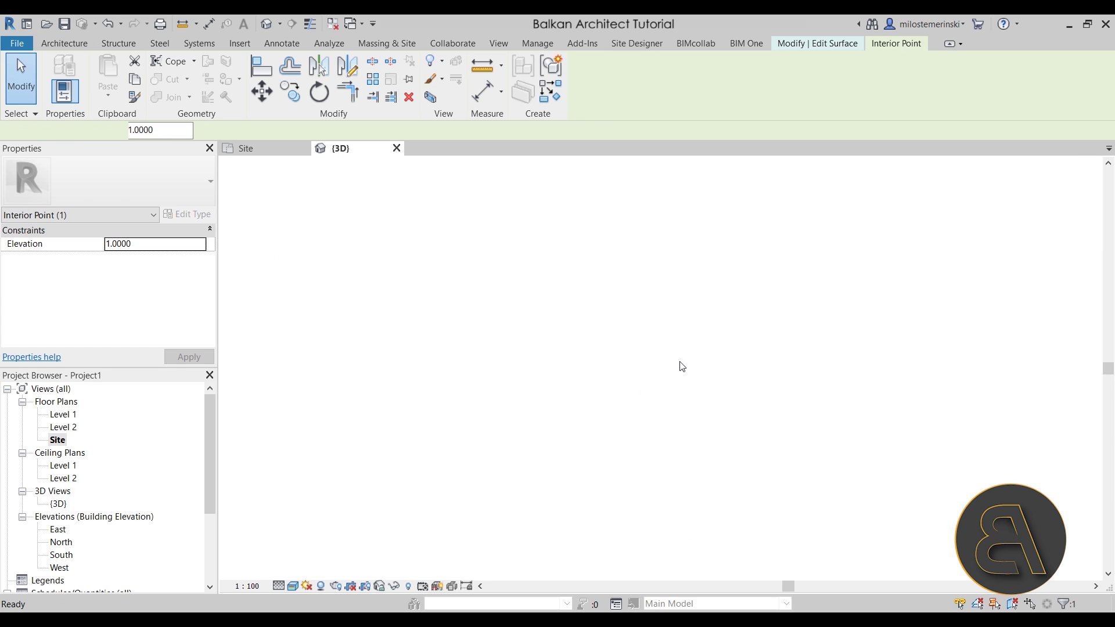
scroll(723, 448, "down", 3)
mouse_move(767, 450)
middle_mouse_down("shift")
mouse_move(781, 441)
mouse_move(517, 467)
mouse_move(398, 438)
mouse_move(618, 424)
mouse_move(716, 378)
mouse_move(766, 375)
mouse_move(761, 418)
mouse_move(493, 408)
middle_mouse_up("shift")
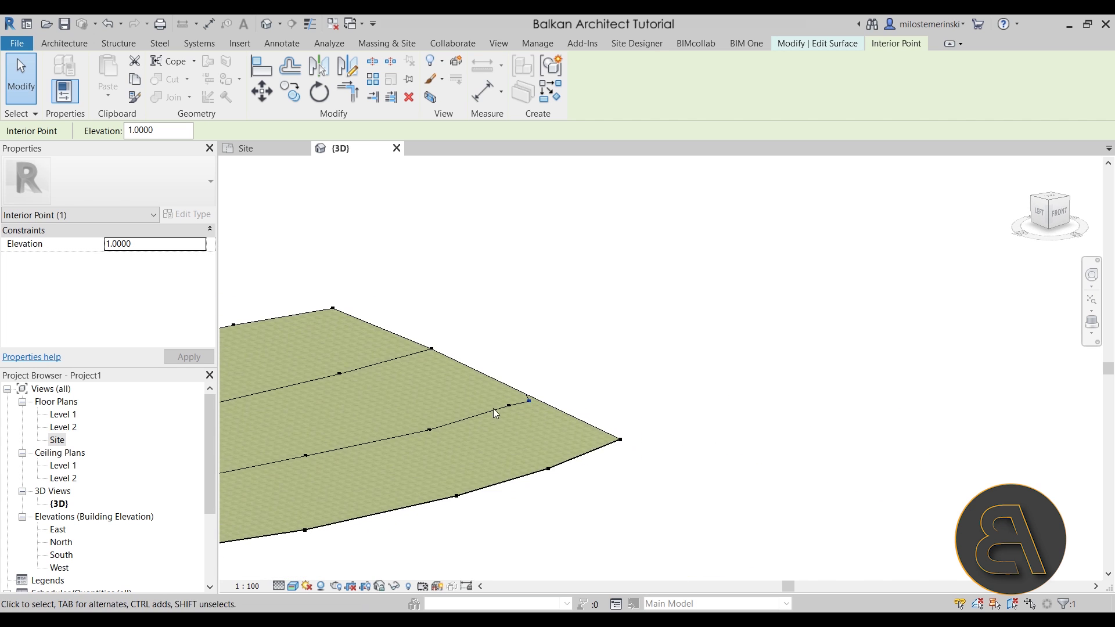
scroll(574, 391, "up", 2)
left_click_drag(563, 392, 547, 386)
scroll(604, 403, "down", 3)
middle_click_drag(604, 403, 464, 357, "shift")
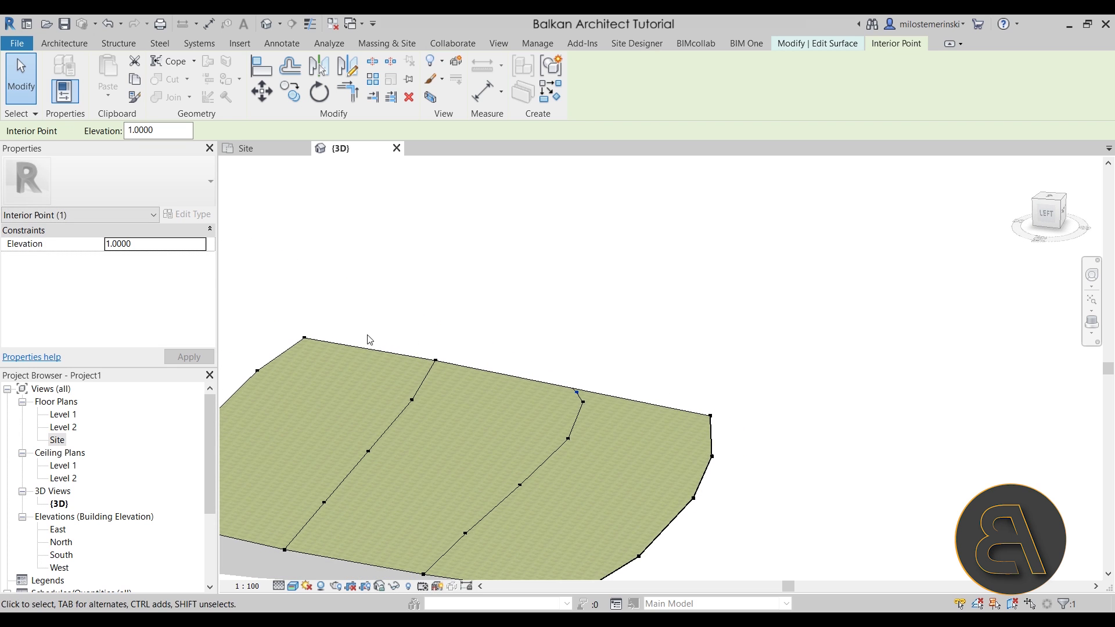
left_click_drag(576, 392, 478, 380)
middle_click_drag(552, 436, 468, 382, "shift")
left_click_drag(469, 382, 449, 386)
mouse_move(449, 385)
middle_mouse_down("shift")
mouse_move(537, 355)
mouse_move(423, 326)
mouse_move(458, 390)
middle_mouse_up("shift")
left_click_drag(458, 390, 532, 428)
middle_click_drag(533, 428, 568, 501, "shift")
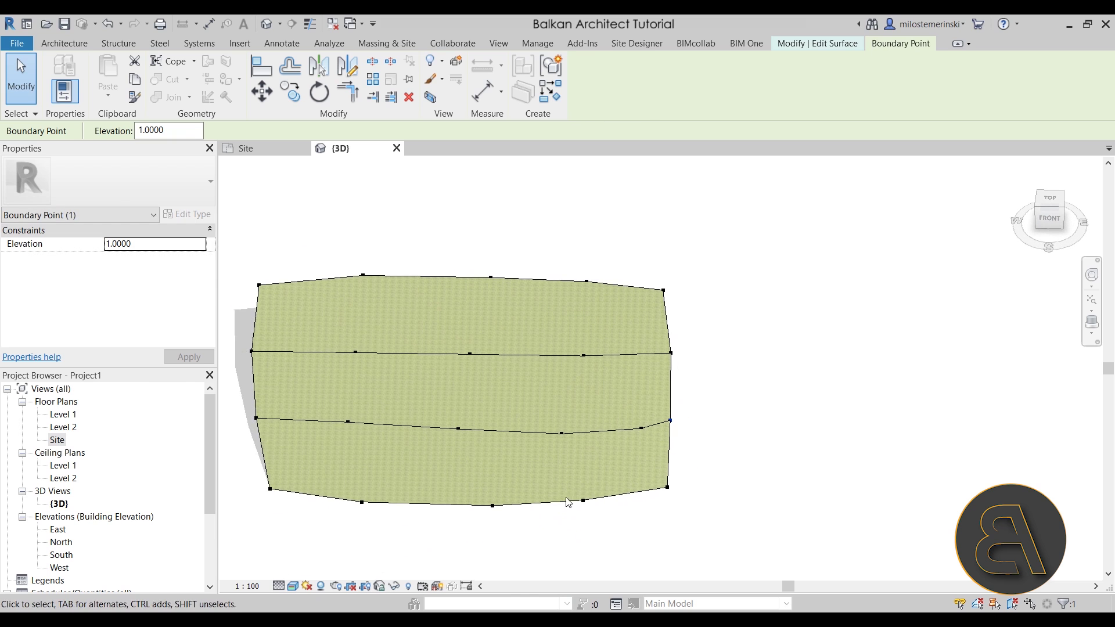
- Back on the Site plan, drag the lower middle row's points up and down into an S-curve
left_click(268, 152)
scroll(410, 381, "down", 3)
scroll(416, 378, "up", 2)
left_click_drag(458, 365, 457, 337)
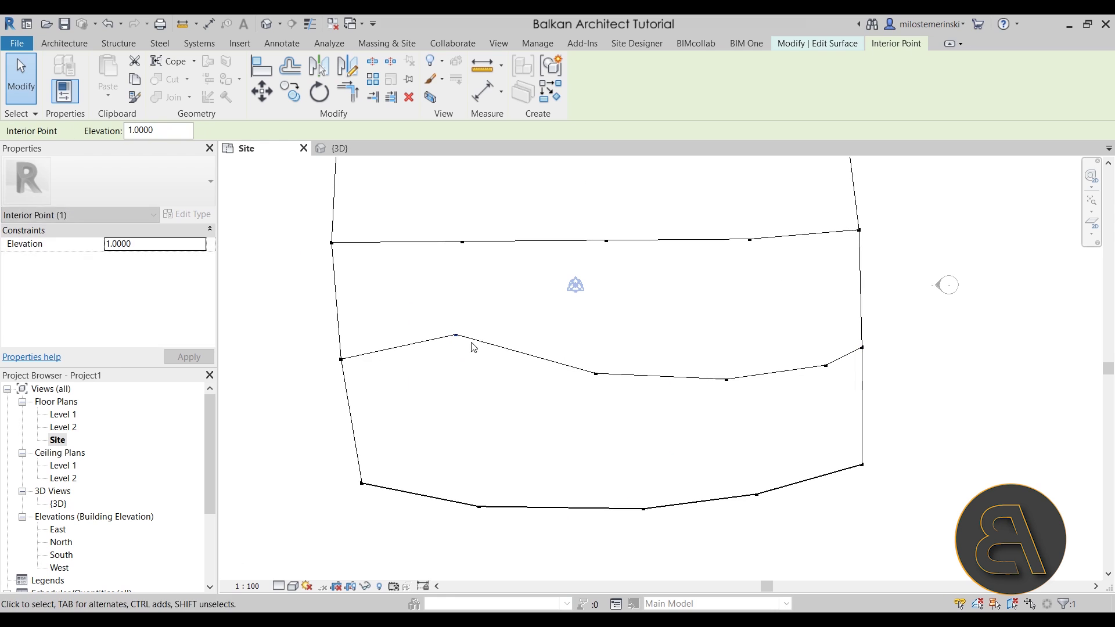
left_click_drag(597, 375, 582, 400)
left_click(727, 380)
left_click_drag(727, 380, 711, 418)
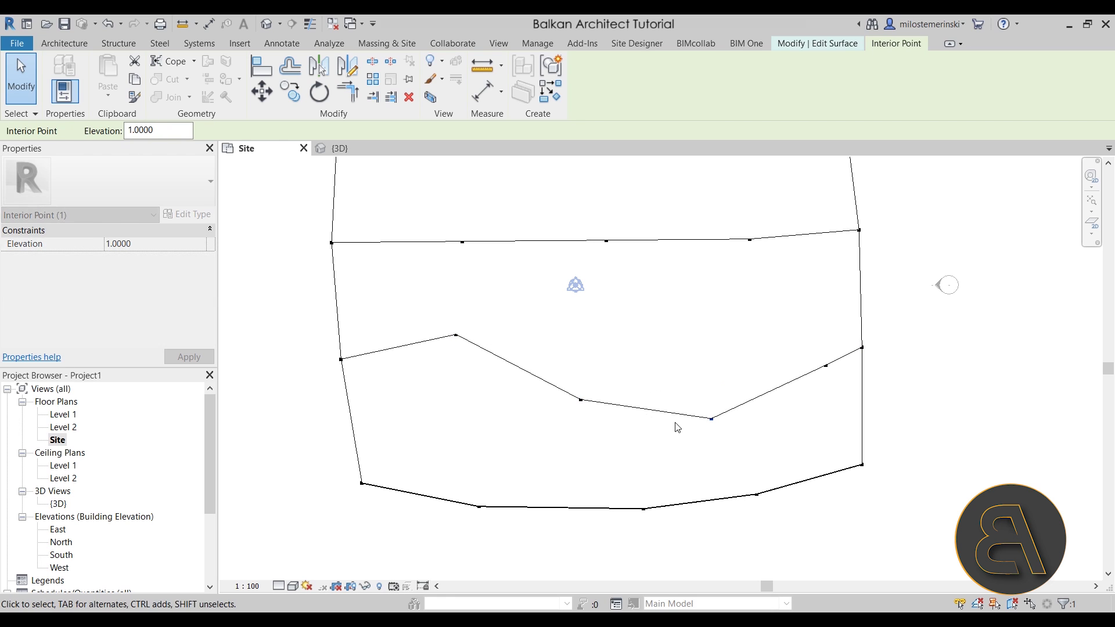
left_click_drag(580, 399, 582, 373)
left_click_drag(341, 357, 333, 335)
left_click_drag(826, 366, 798, 401)
left_click_drag(712, 418, 665, 416)
left_click_drag(582, 373, 550, 378)
left_click_drag(665, 415, 637, 420)
- Bend the upper middle row of points into a winding curve dipping through the middle
middle_click_drag(500, 341, 499, 381)
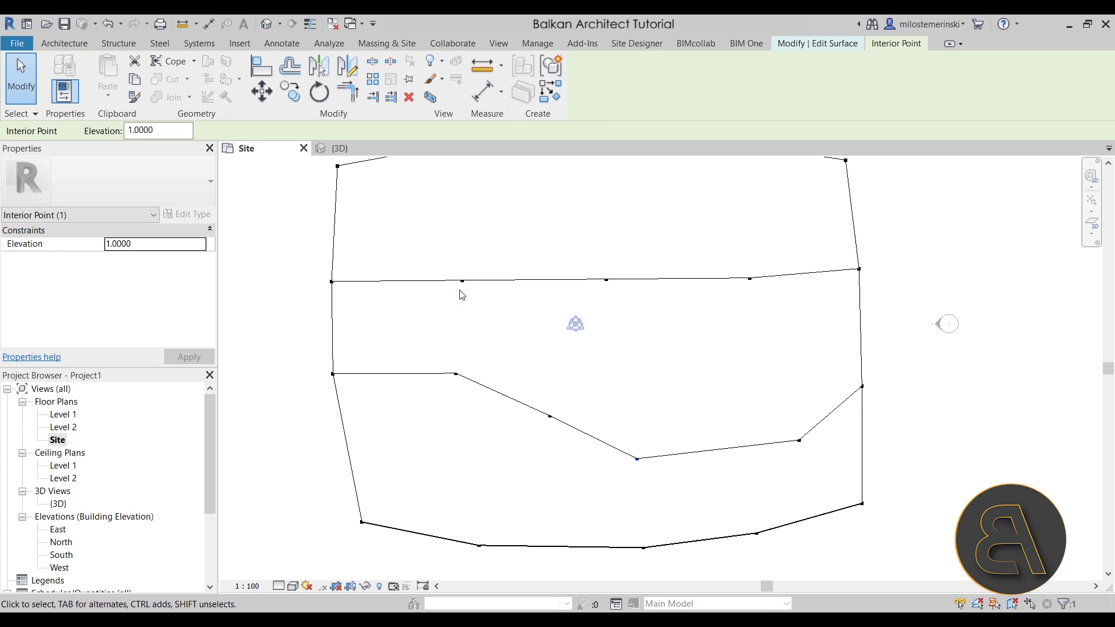
left_click_drag(463, 280, 466, 267)
left_click_drag(606, 281, 592, 339)
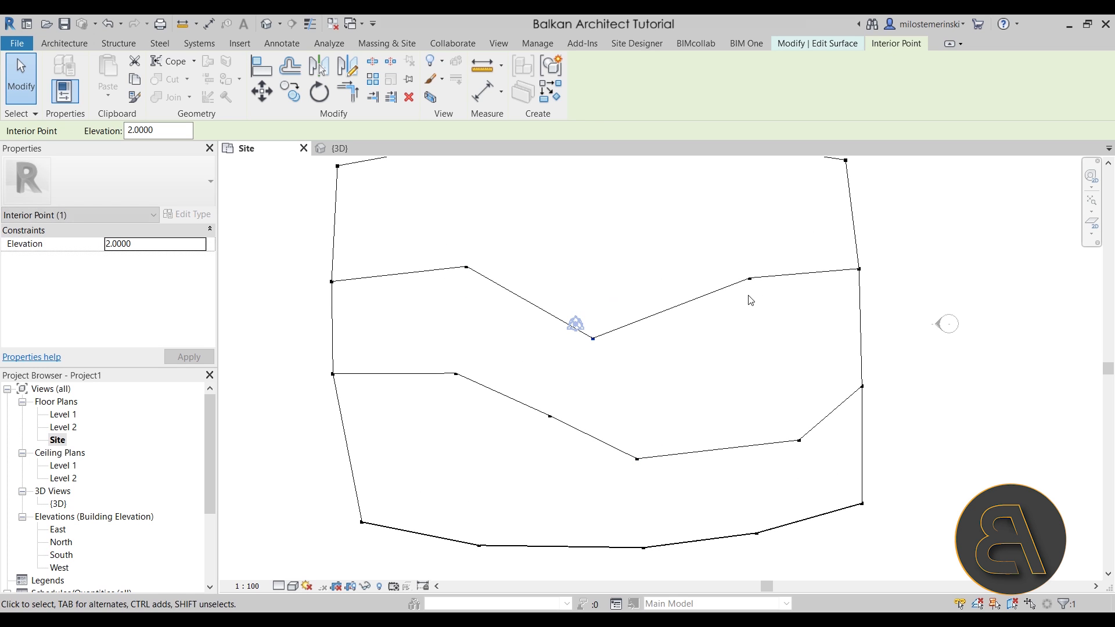
left_click_drag(749, 279, 769, 342)
scroll(594, 366, "down", 3)
scroll(554, 291, "up", 1)
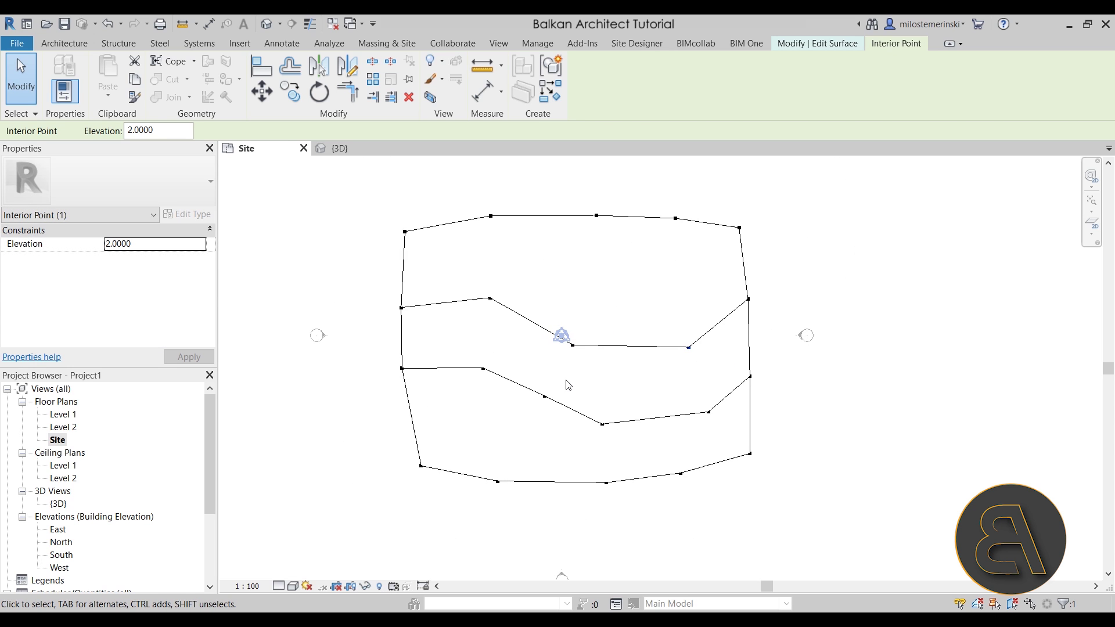
middle_click_drag(568, 385, 582, 355)
left_click_drag(586, 315, 587, 305)
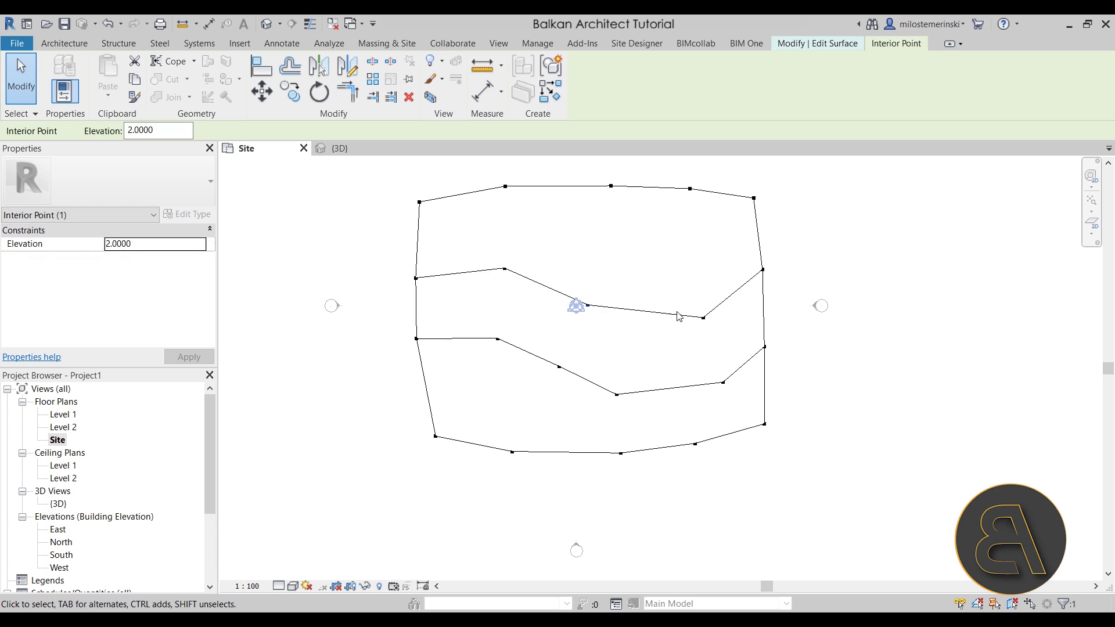
left_click_drag(500, 268, 508, 257)
scroll(611, 308, "down", 1)
scroll(580, 321, "up", 1)
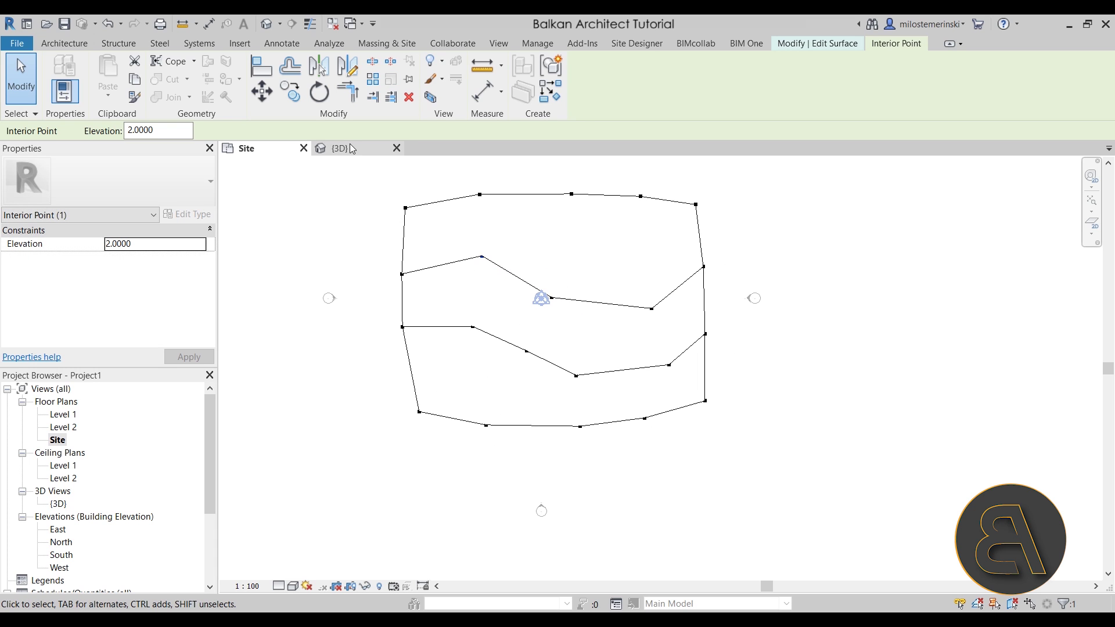
left_click(793, 49)
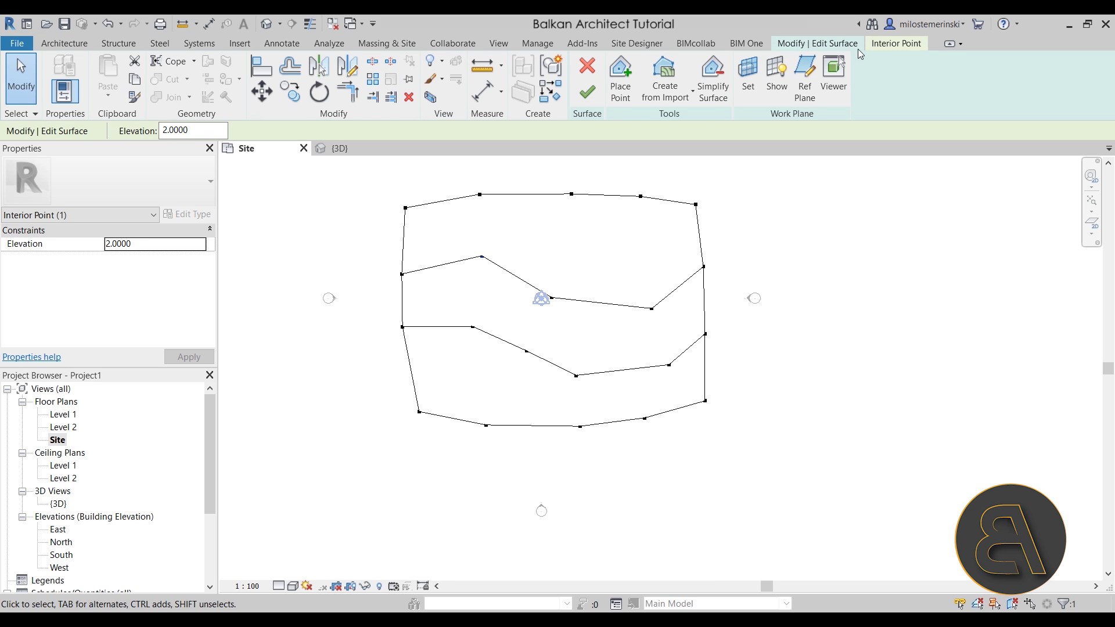
- Finish the toposurface edit, check the winding contours in 3D, and return to the Site plan
left_click(586, 92)
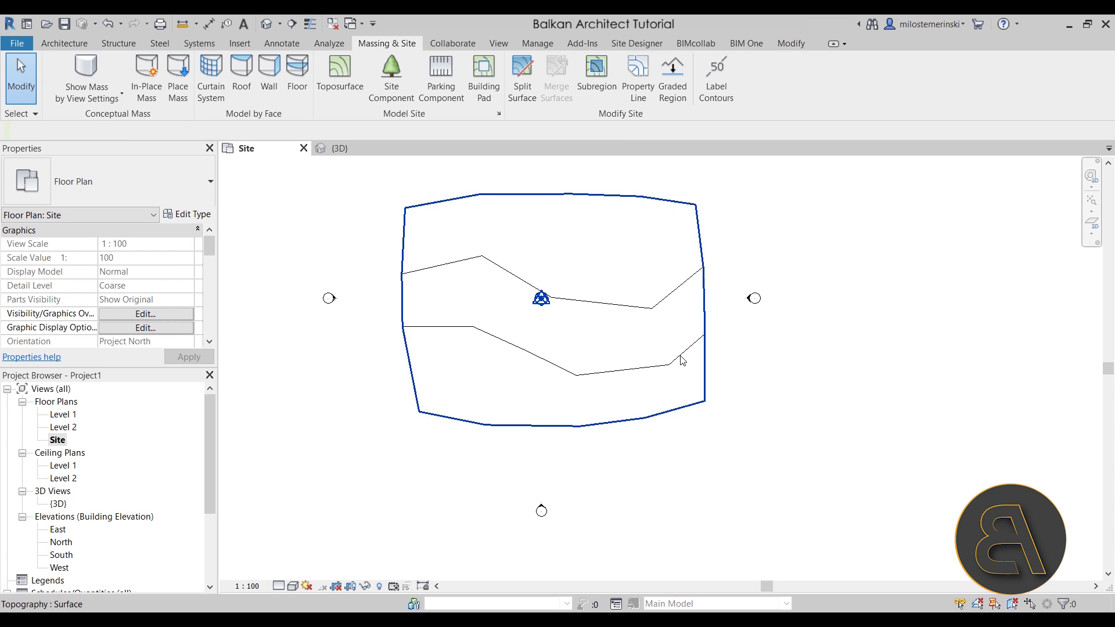
left_click(349, 149)
middle_click_drag(592, 378, 720, 293, "shift")
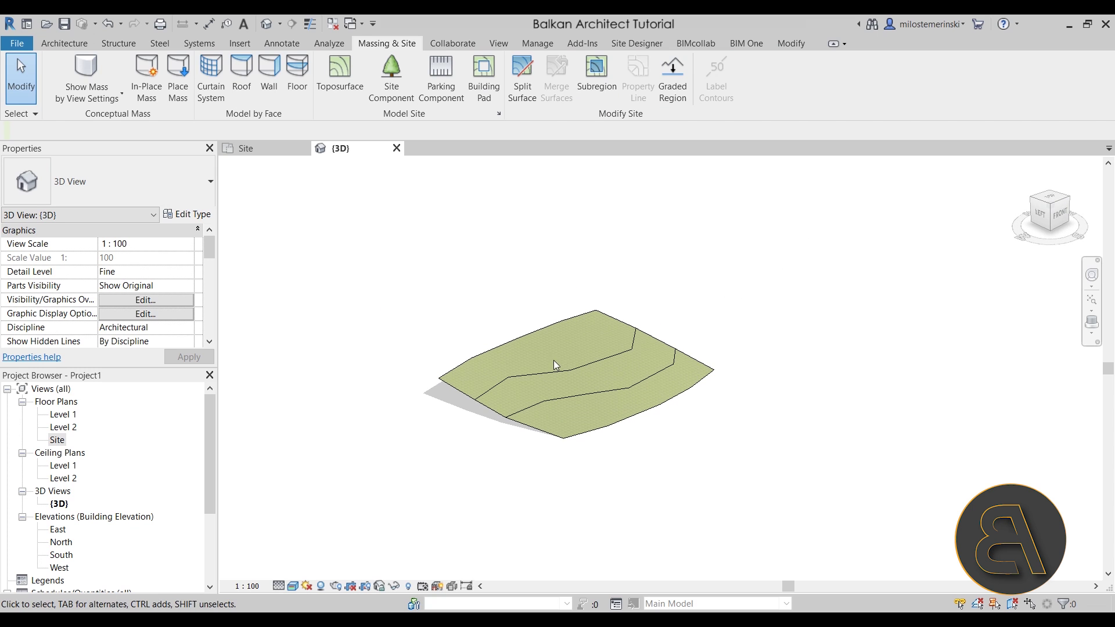
scroll(562, 371, "up", 3)
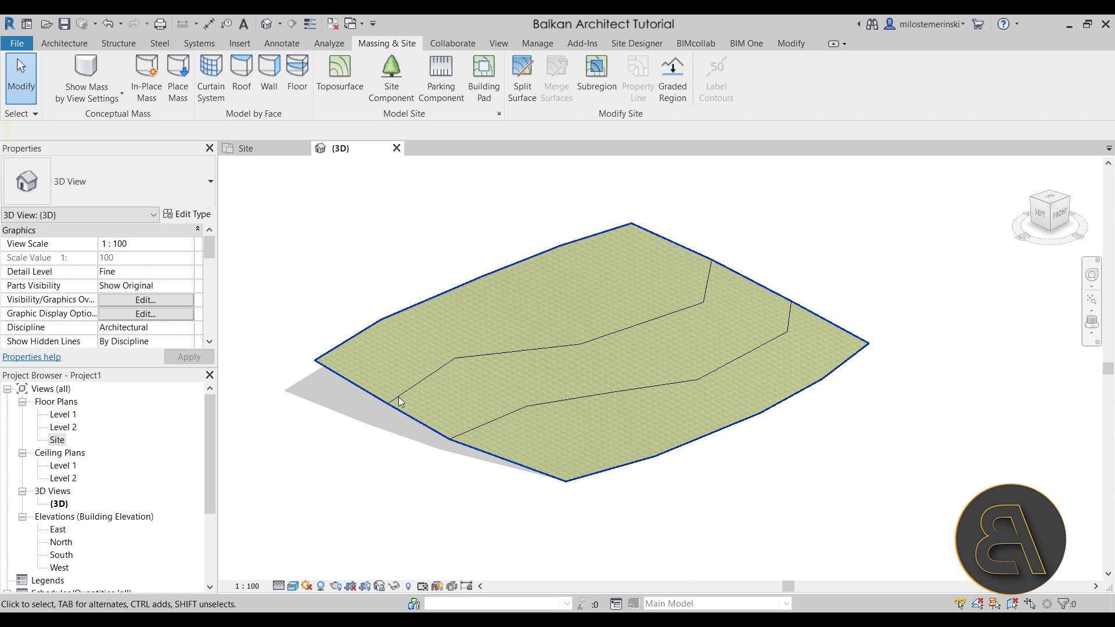
left_click(245, 148)
middle_click_drag(541, 402, 468, 394)
left_click(69, 44)
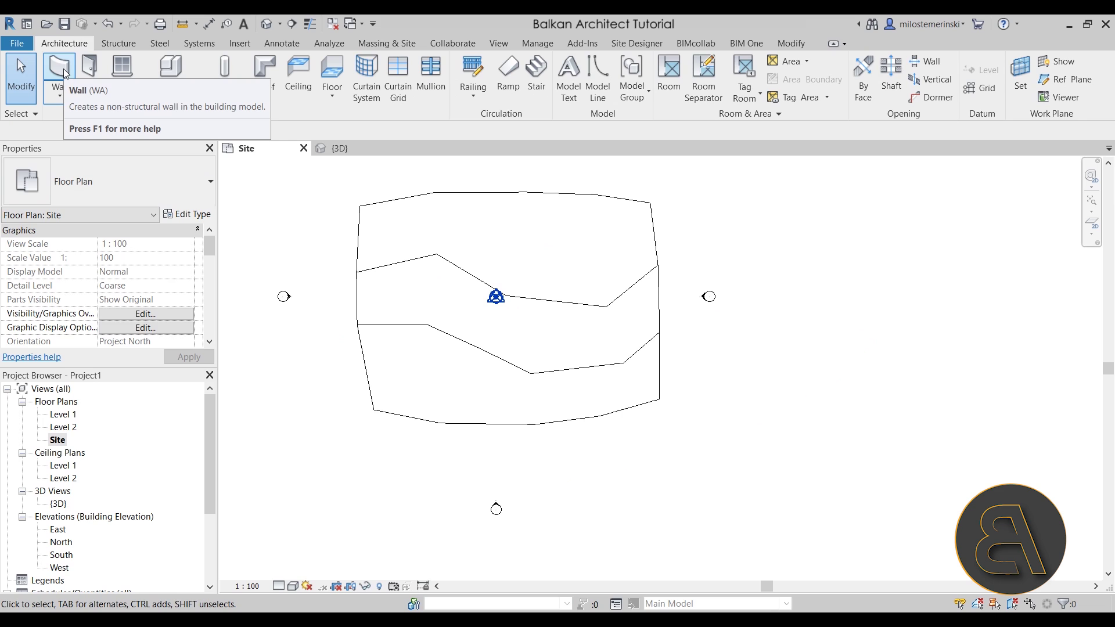
- Start a wall with Location Line set to Wall Centerline, drawn as Start-End-Radius Arc
left_click(59, 68)
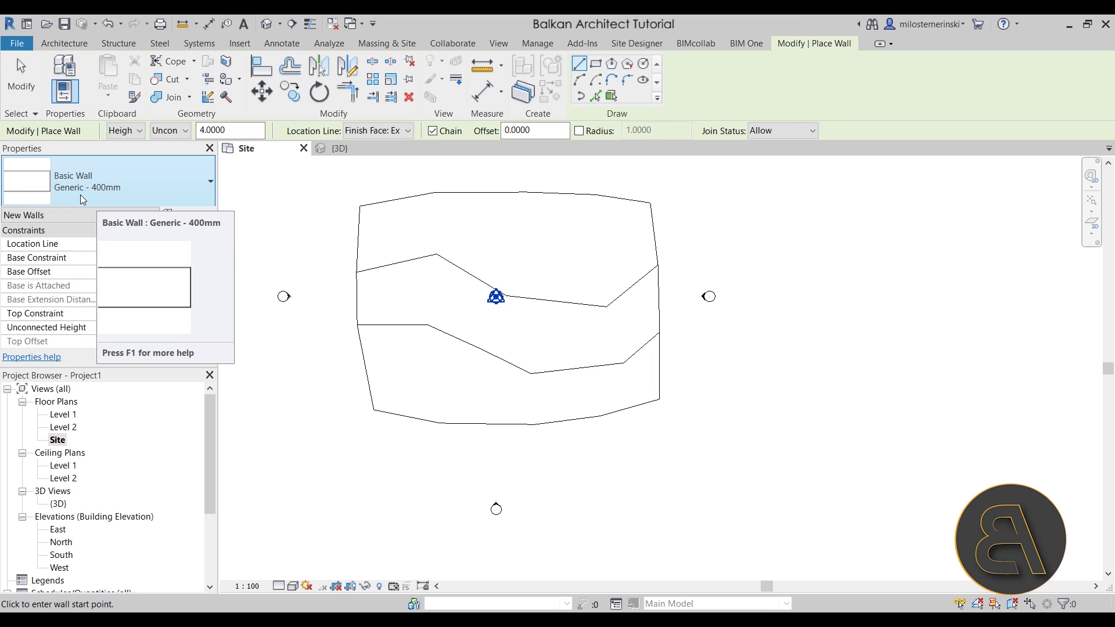
left_click(378, 131)
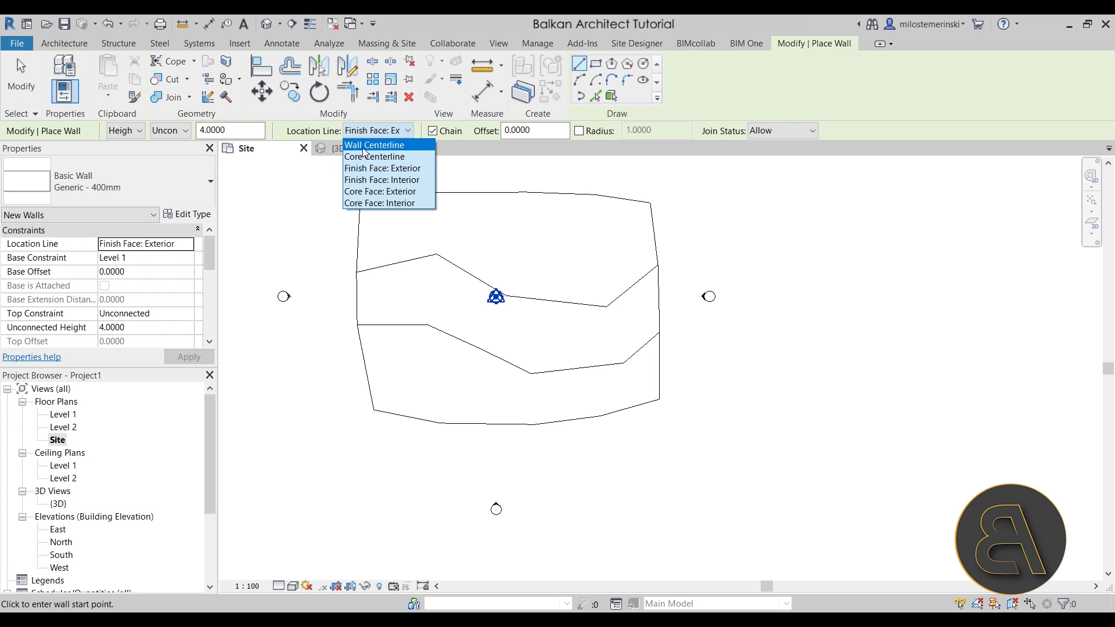
left_click(400, 145)
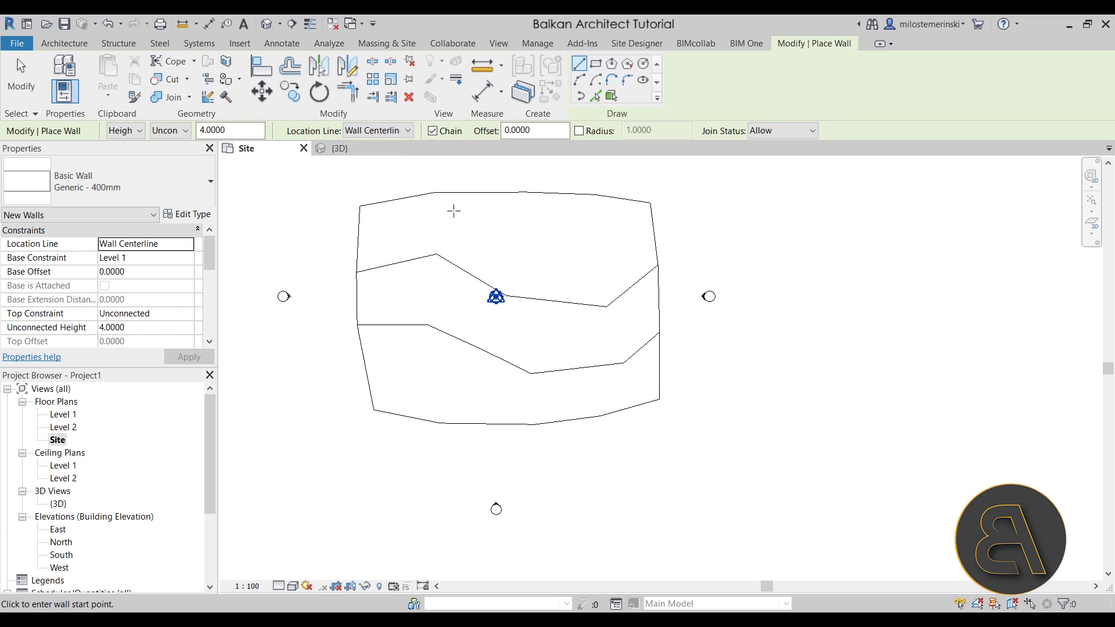
left_click(578, 82)
scroll(465, 353, "up", 2)
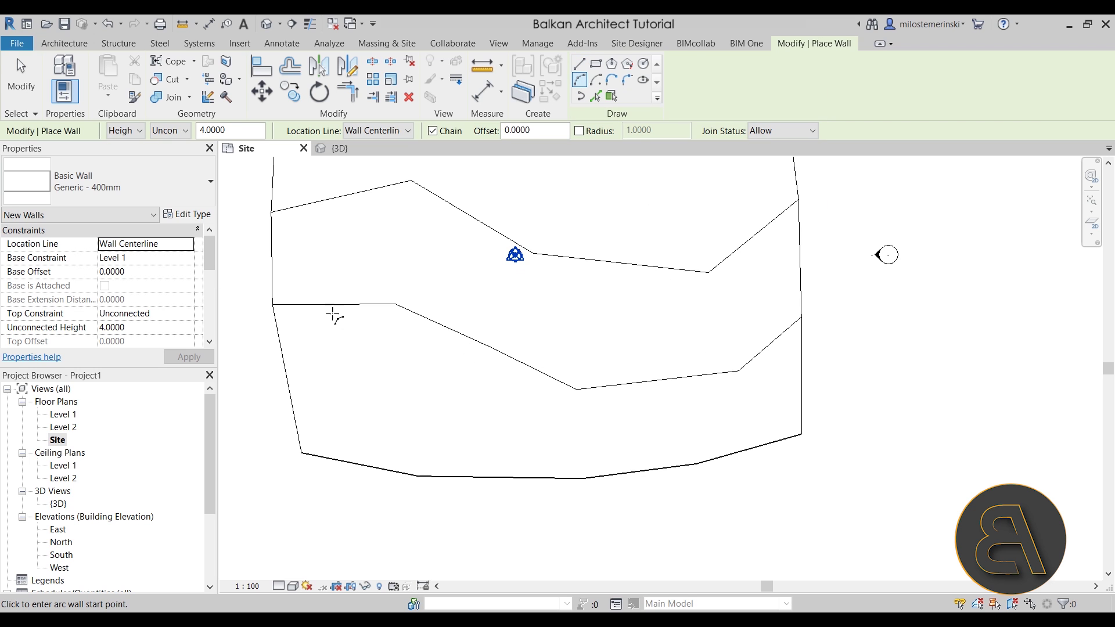
- Draw two chained arcs from the left to the right site edge along the lower bend
left_click(279, 306)
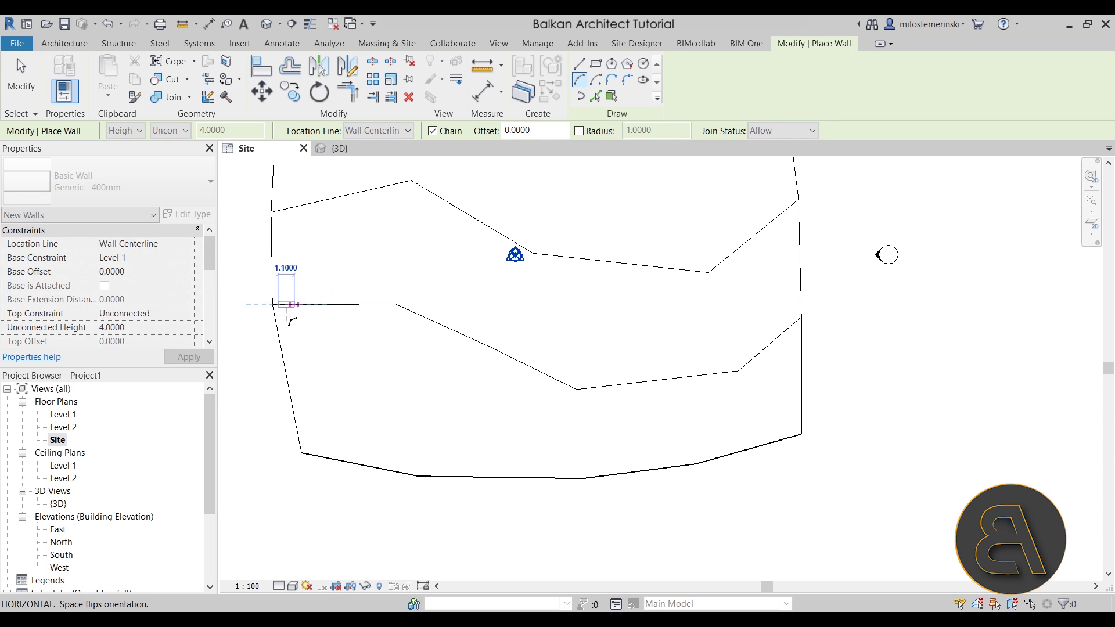
scroll(282, 305, "up", 2)
scroll(318, 299, "down", 1)
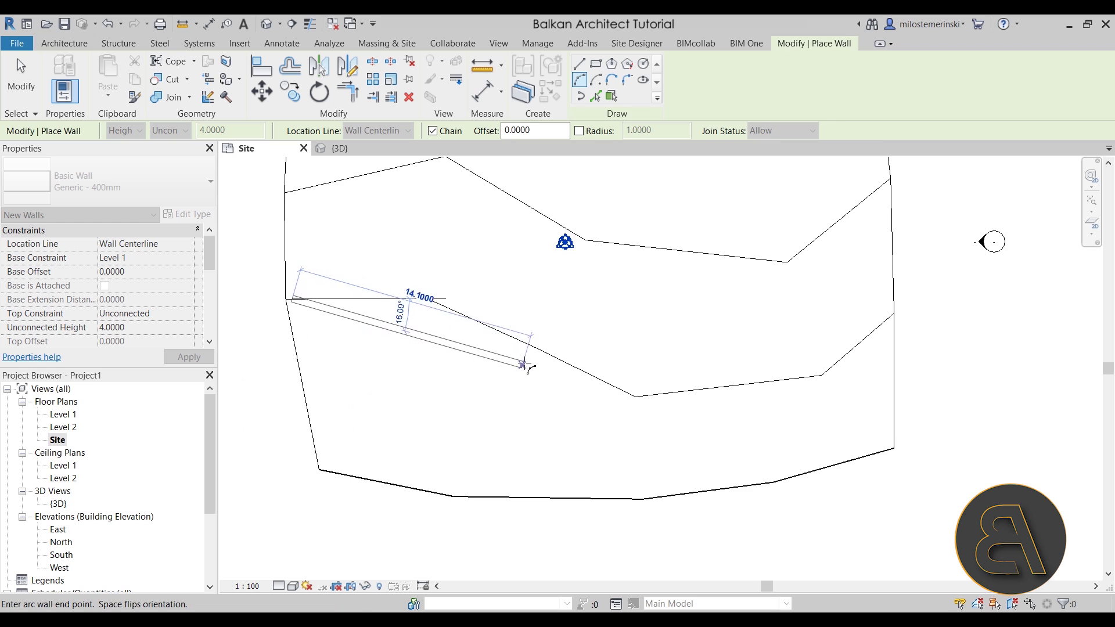
left_click(554, 354)
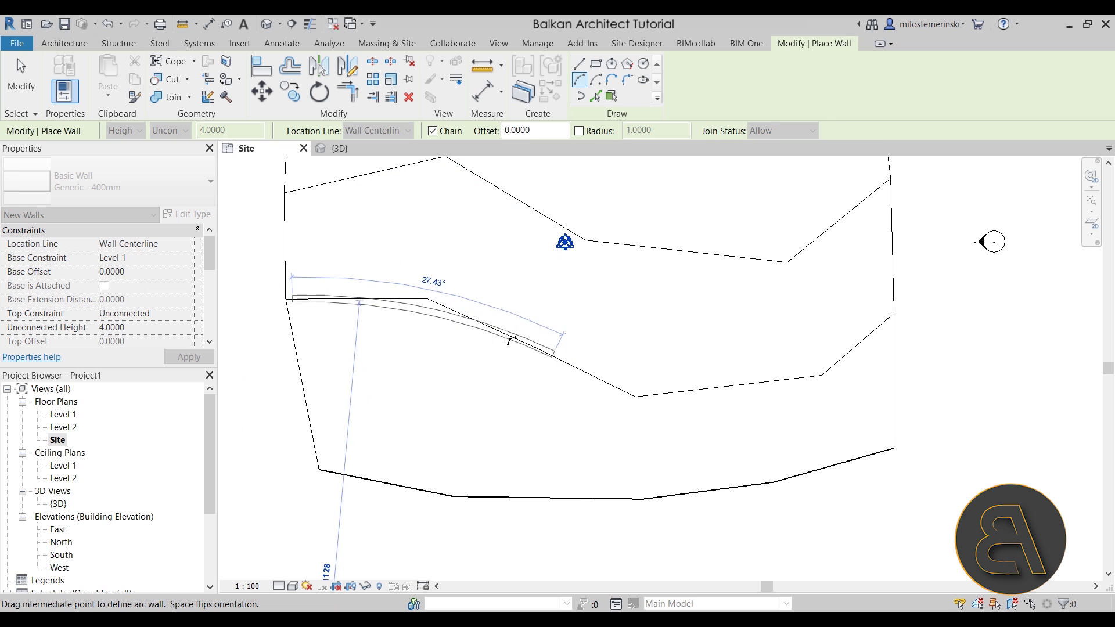
left_click(475, 316)
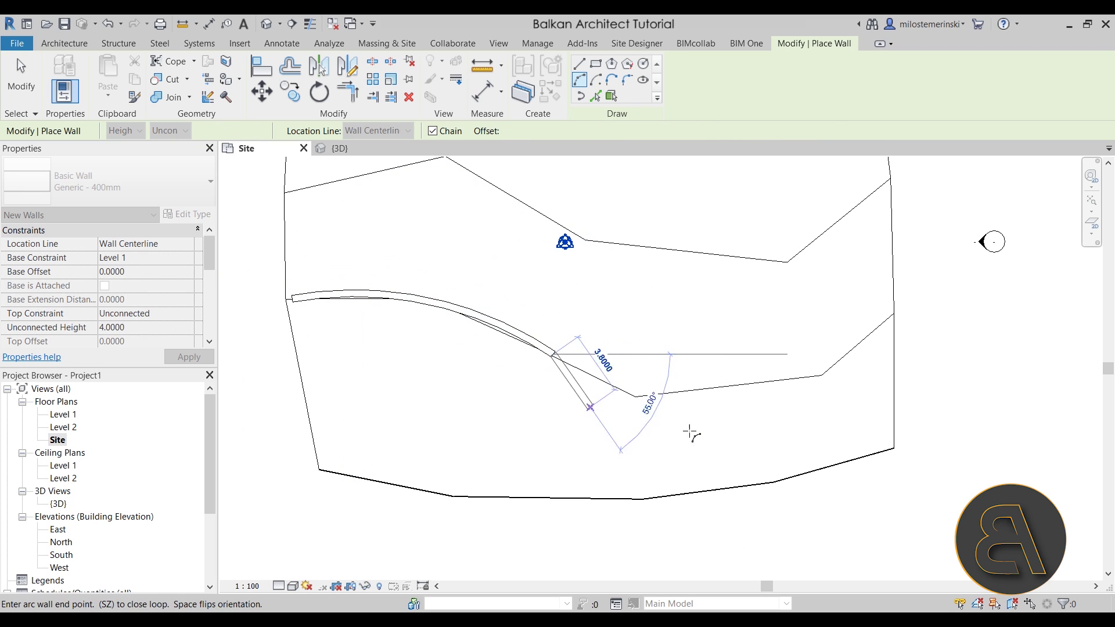
left_click(894, 307)
left_click(725, 398)
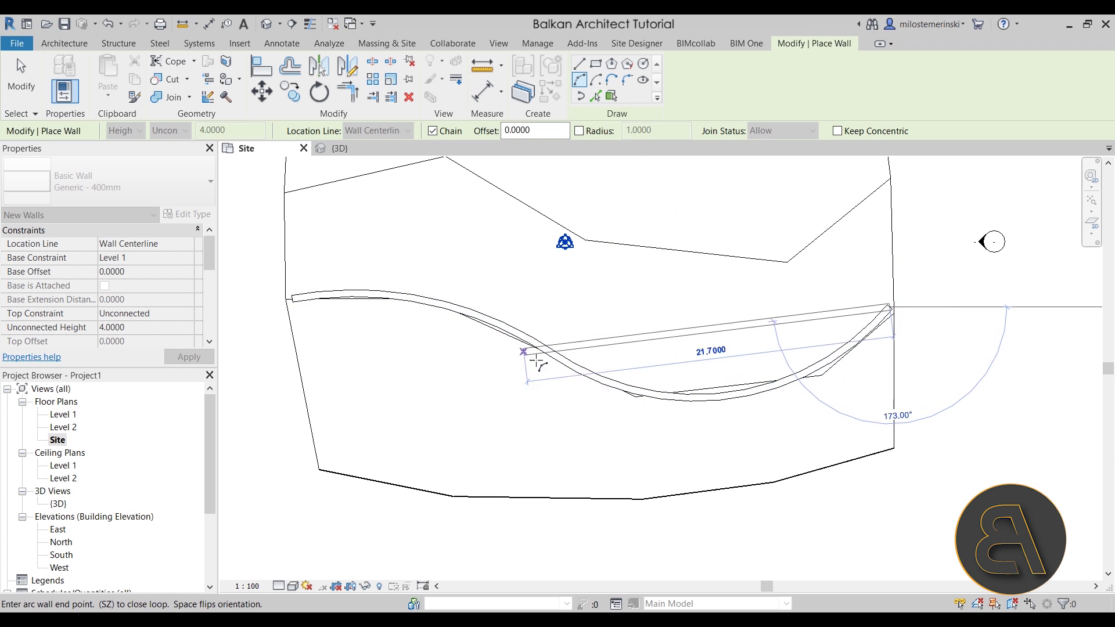
scroll(514, 433, "down", 2)
left_click(543, 373)
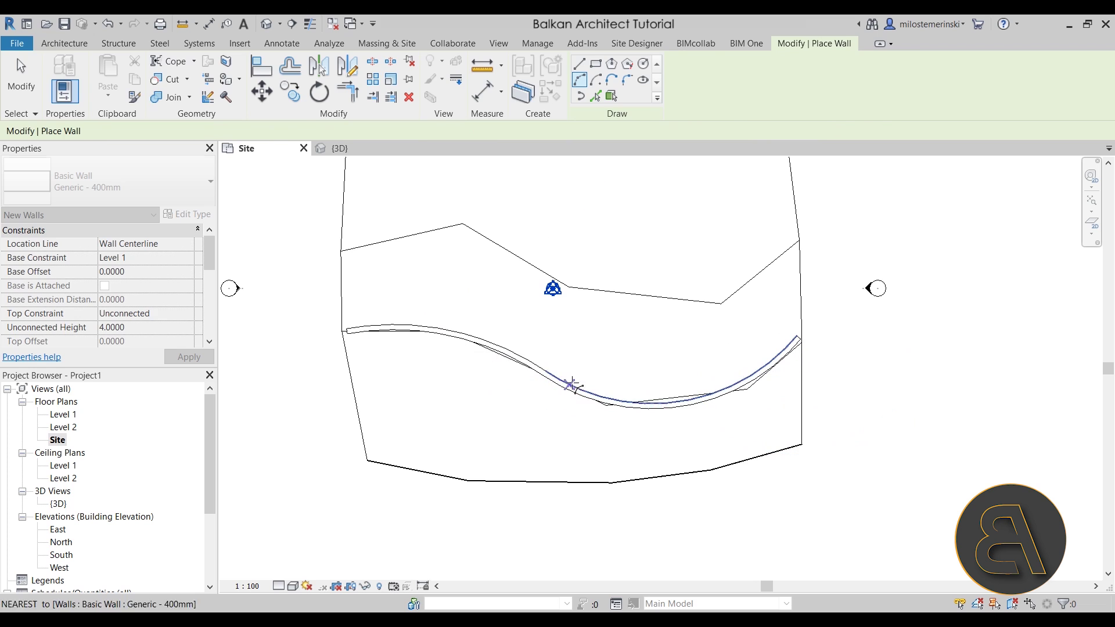
key("Escape")
key("Escape")
- Reshape the curved wall's arc, flip its orientation, and deselect it
left_click_drag(680, 428, 672, 373)
scroll(679, 423, "up", 3)
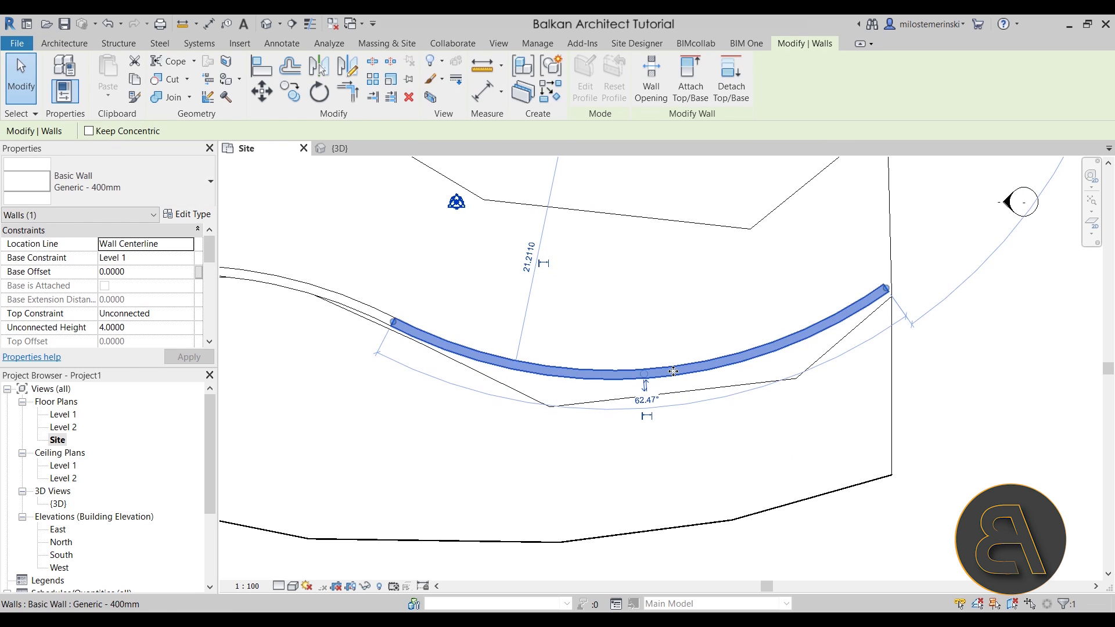
left_click(647, 378)
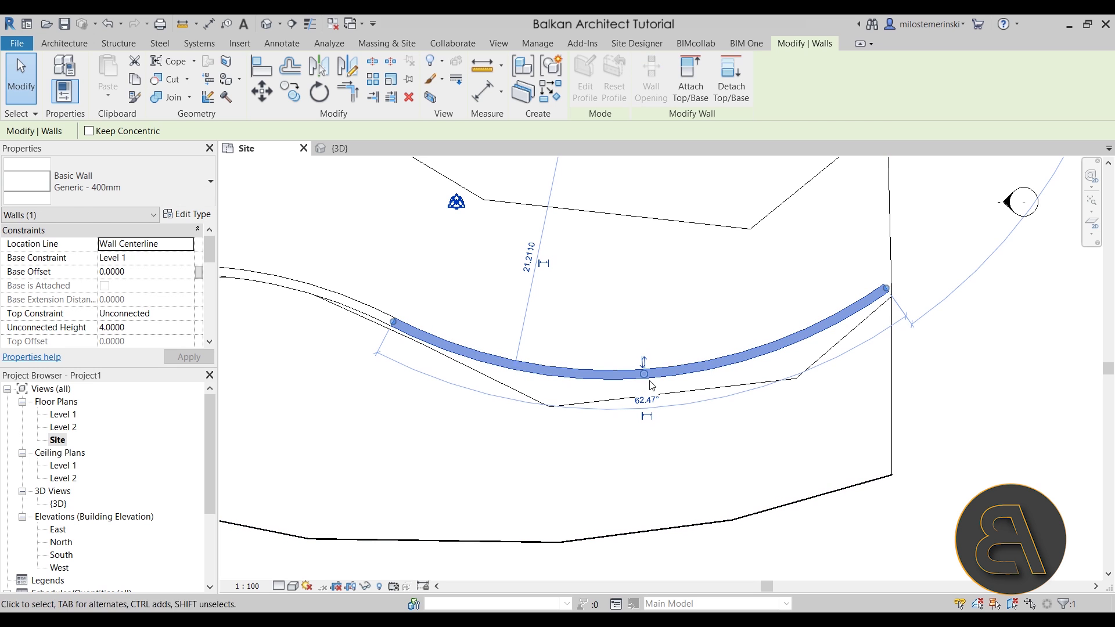
left_click(448, 391)
scroll(378, 346, "down", 2)
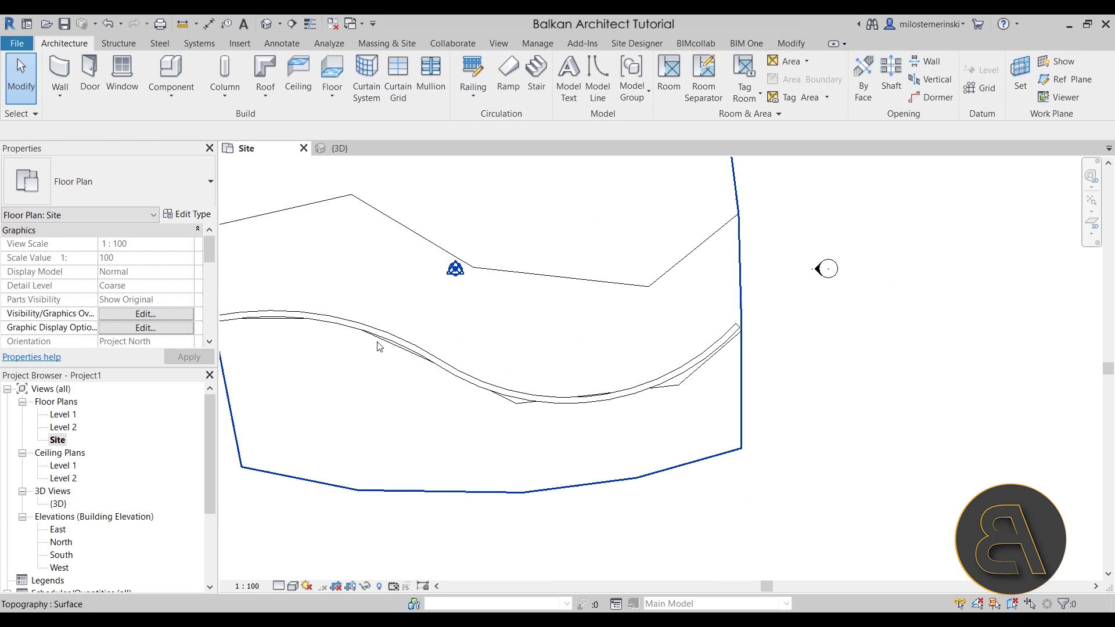
middle_click_drag(437, 343, 526, 339)
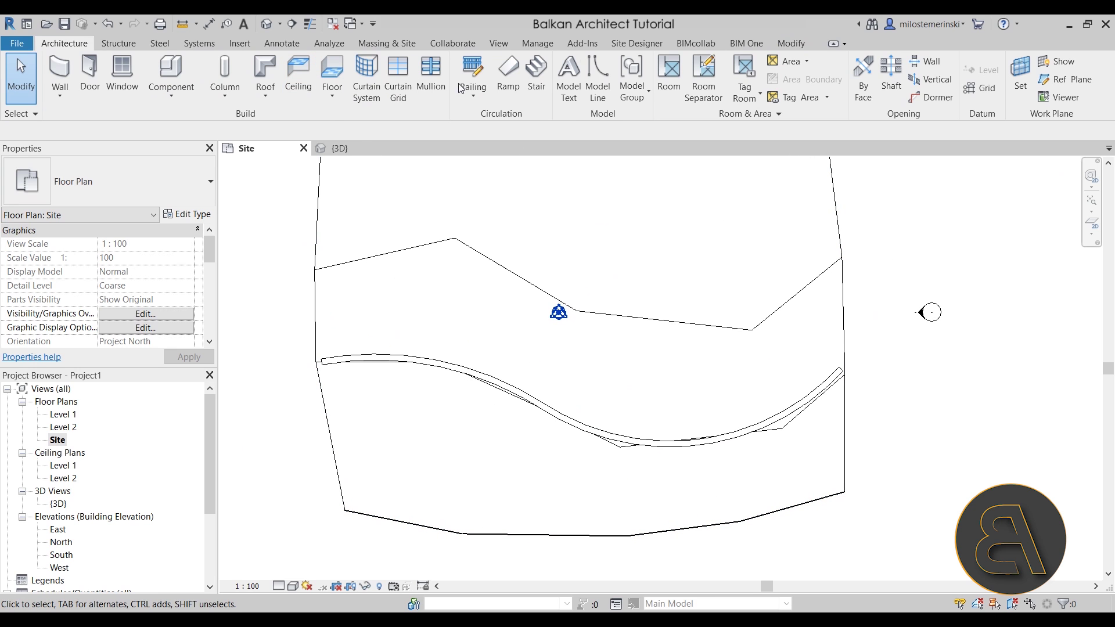
- Draw a mistaken straight wall from the boundary corner and delete it
left_click(60, 68)
left_click(320, 269)
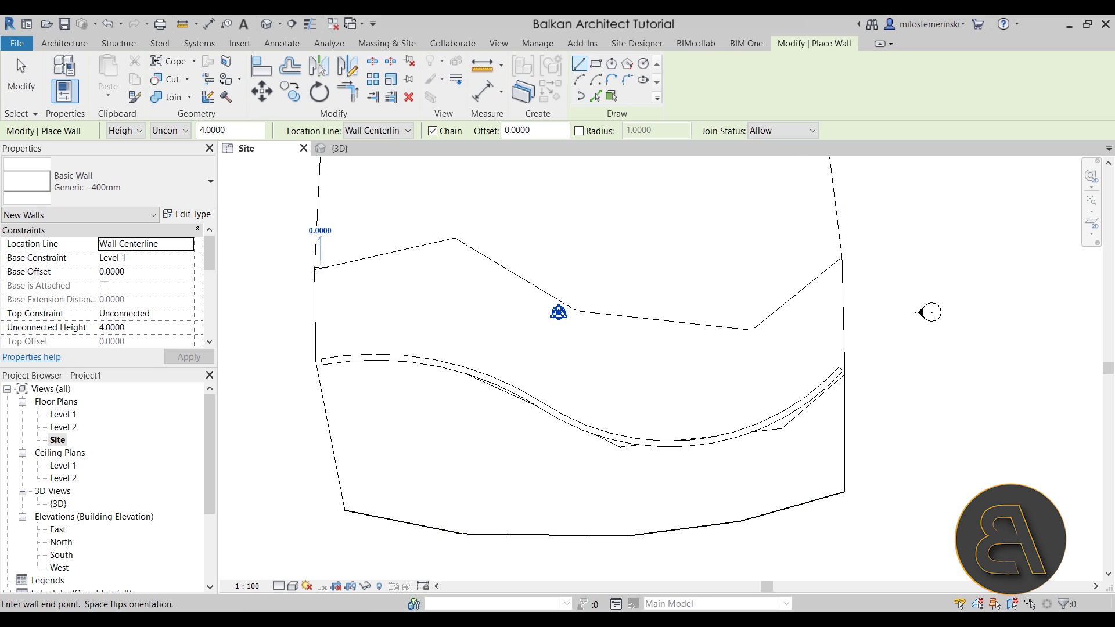
left_click(563, 297)
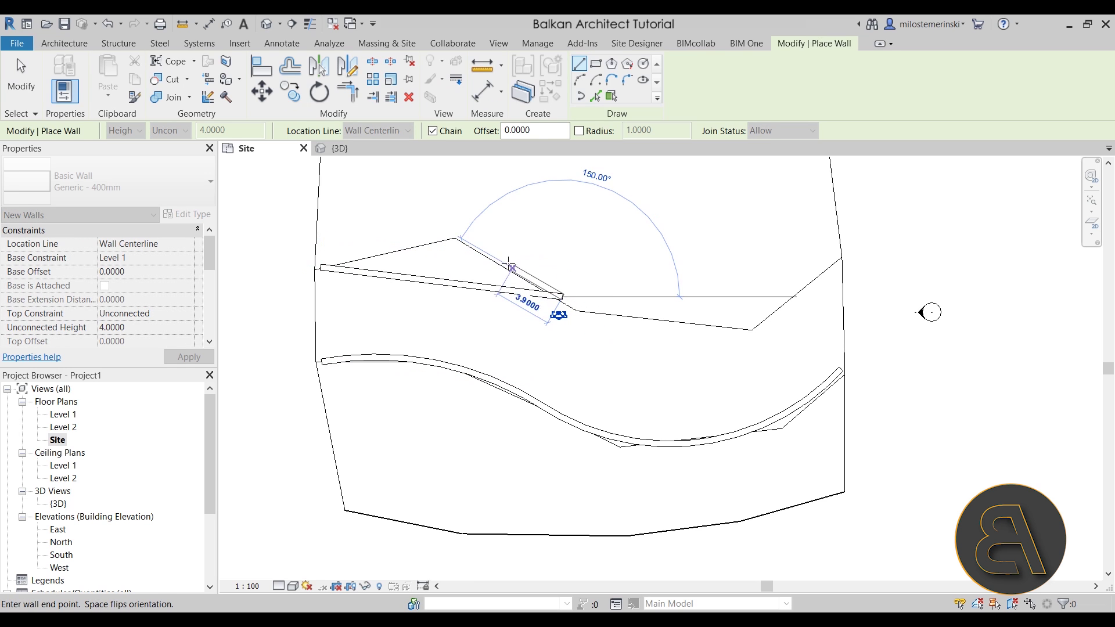
key("Escape")
key("Escape")
key("Delete")
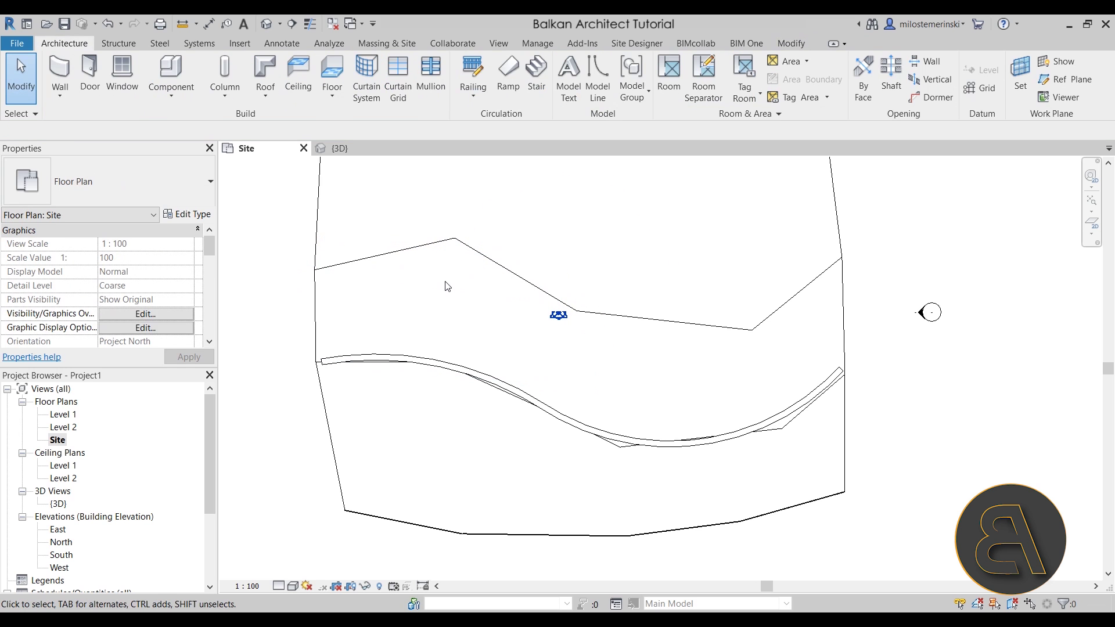
- Draw two chained Start-End-Radius arc walls along the upper bend to the right edge
left_click(60, 72)
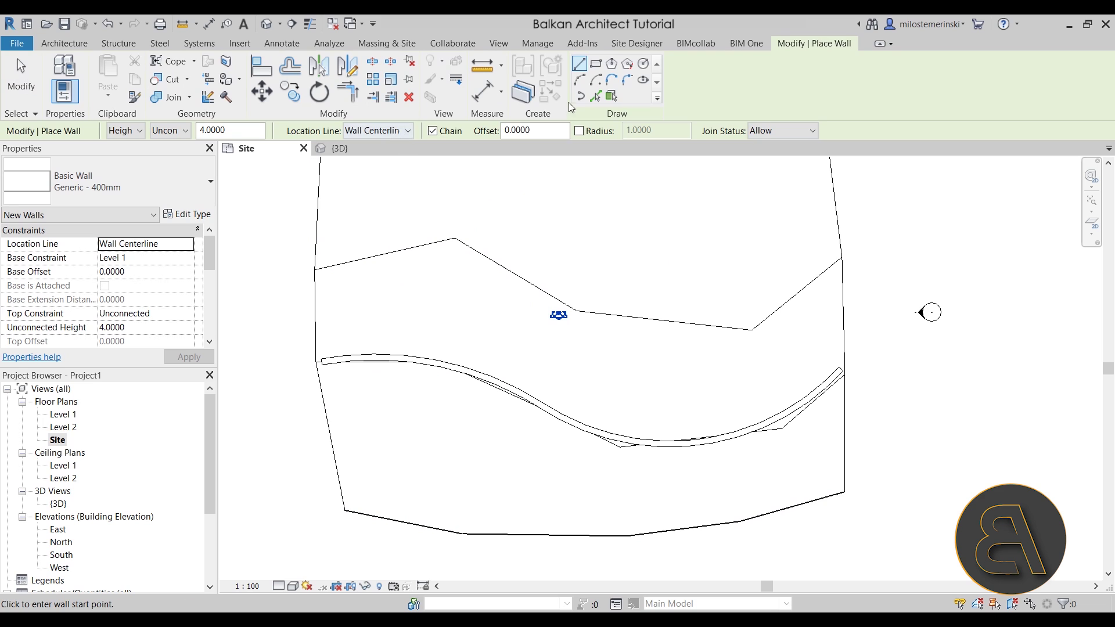
left_click(576, 81)
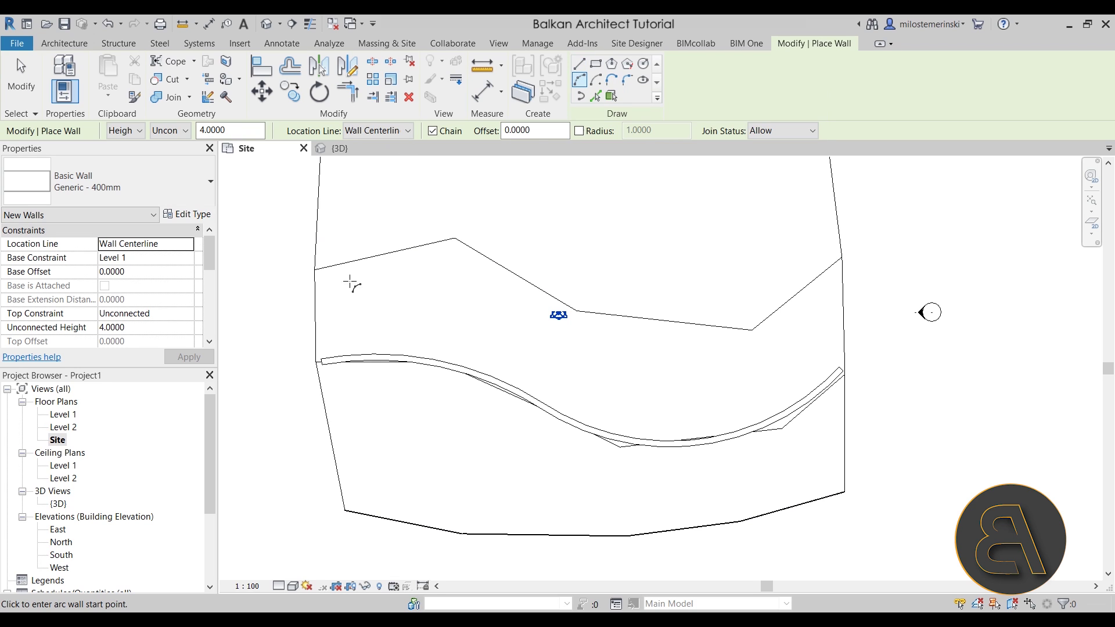
left_click(321, 270)
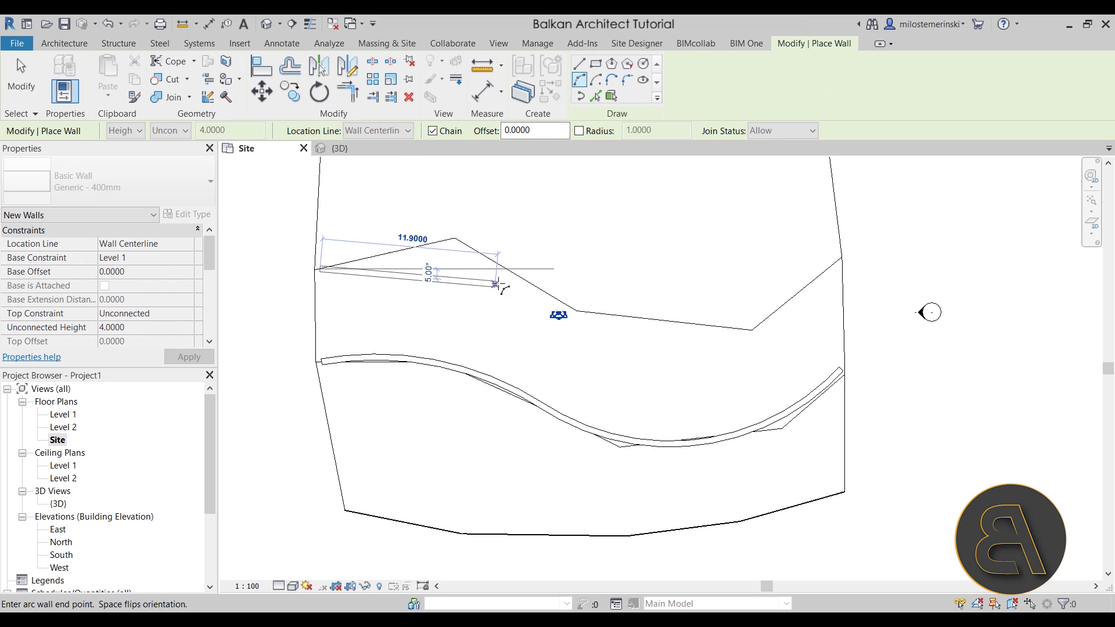
left_click(547, 288)
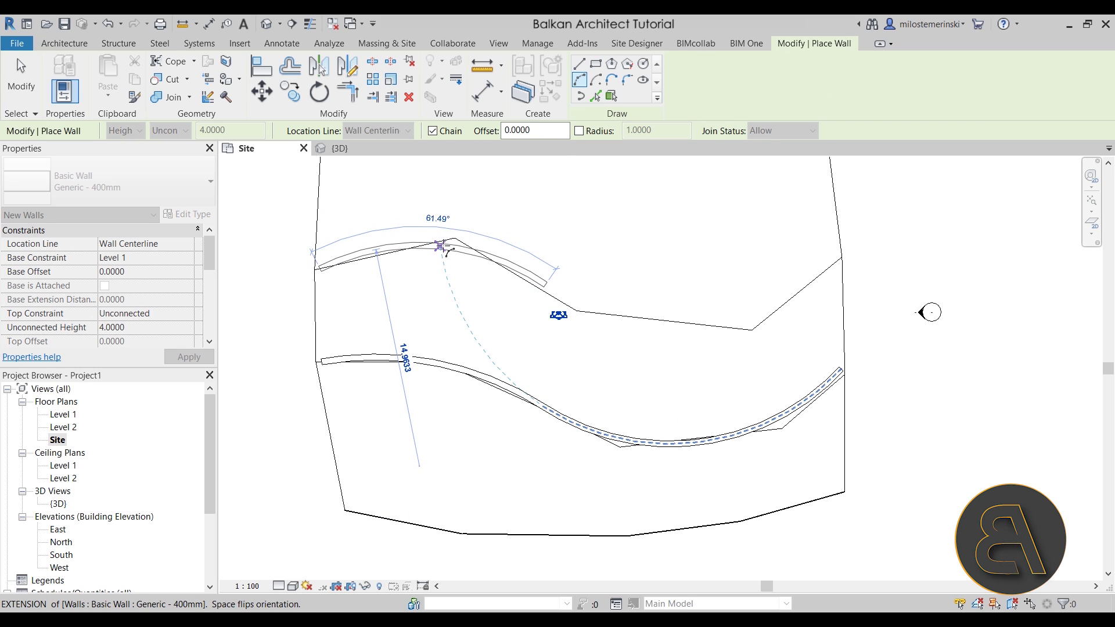
left_click(439, 246)
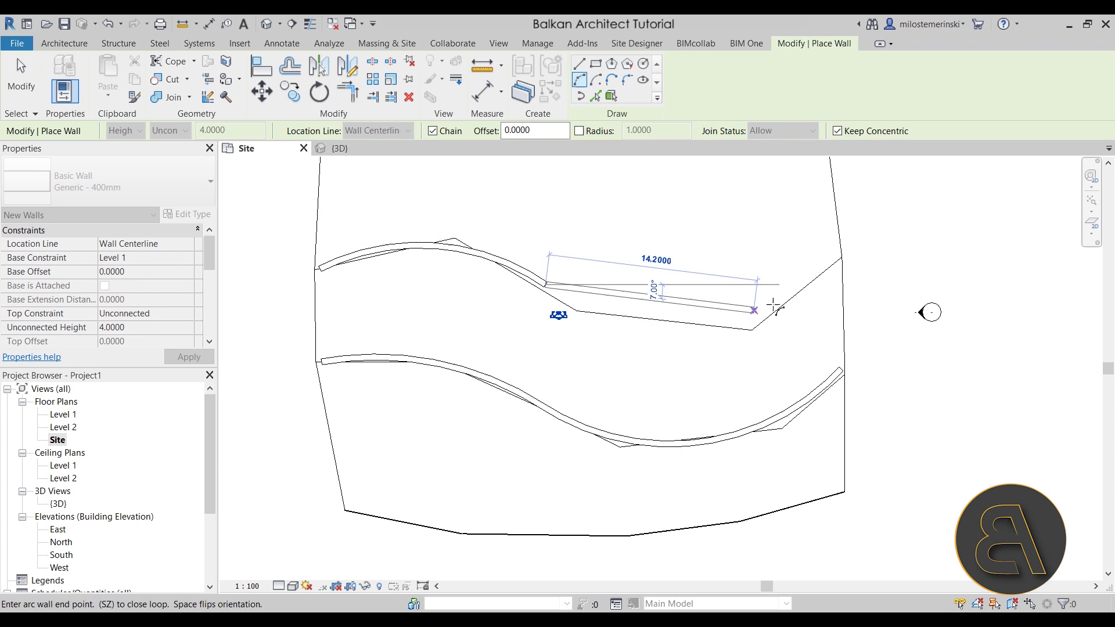
left_click(840, 259)
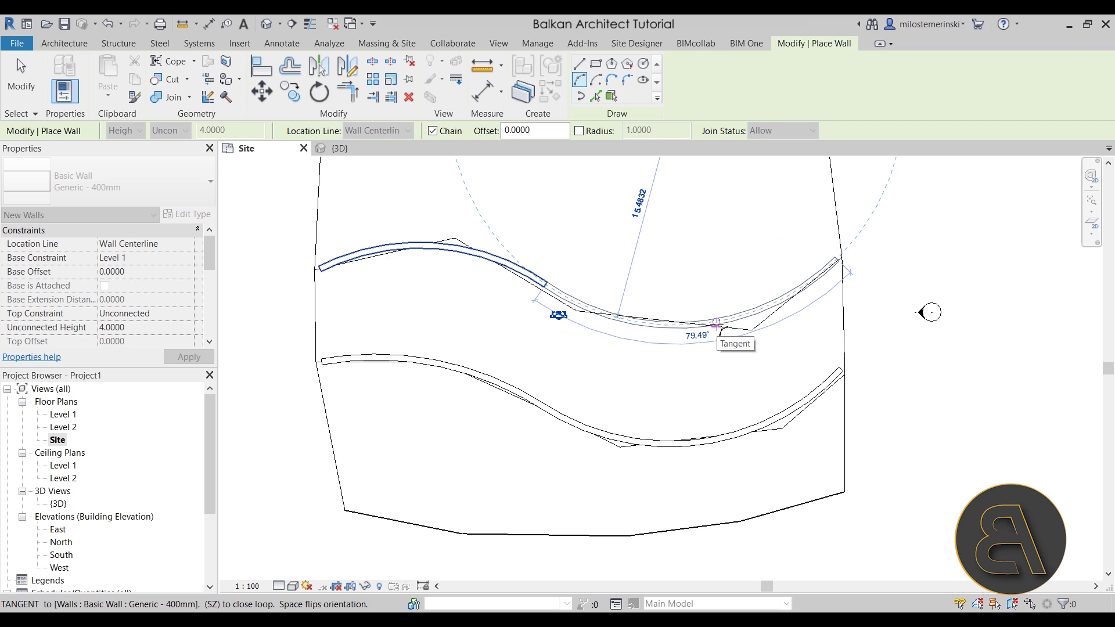
scroll(715, 325, "down", 3)
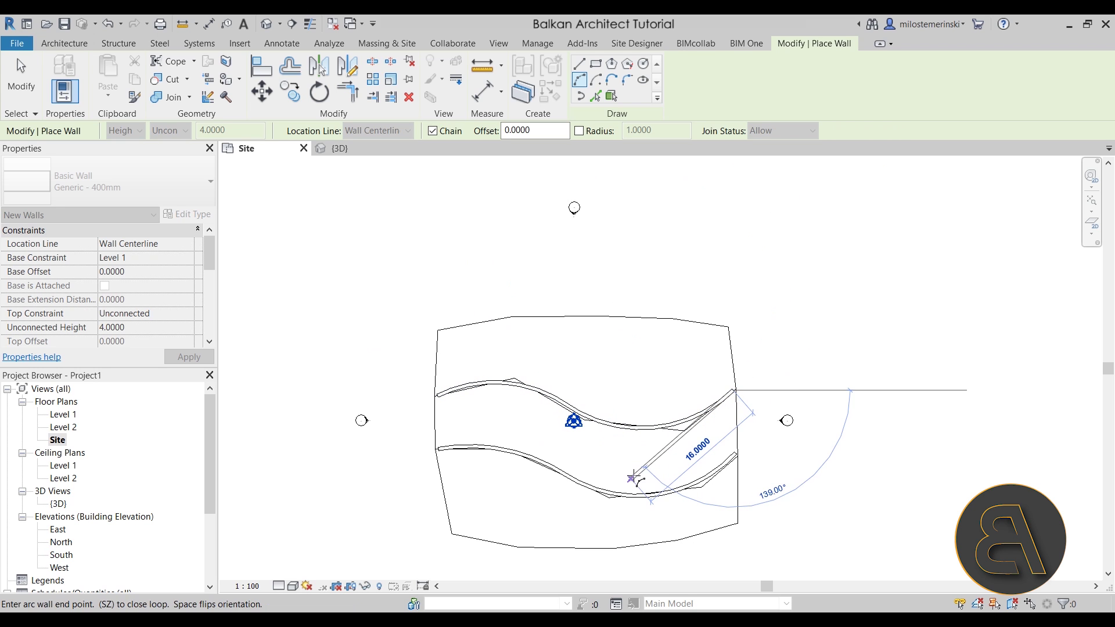
key("Escape")
key("Escape")
middle_click_drag(608, 522, 677, 416)
scroll(416, 427, "up", 3)
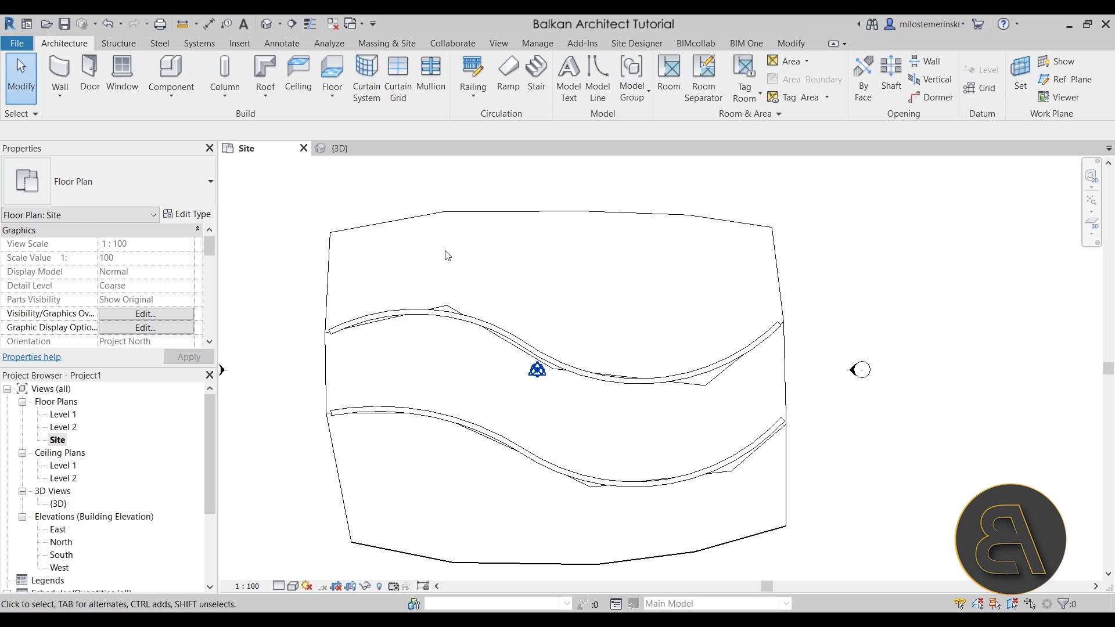
- Put the toposurface in Edit Surface mode and delete two interior points near the wall
left_click(444, 214)
left_click(600, 100)
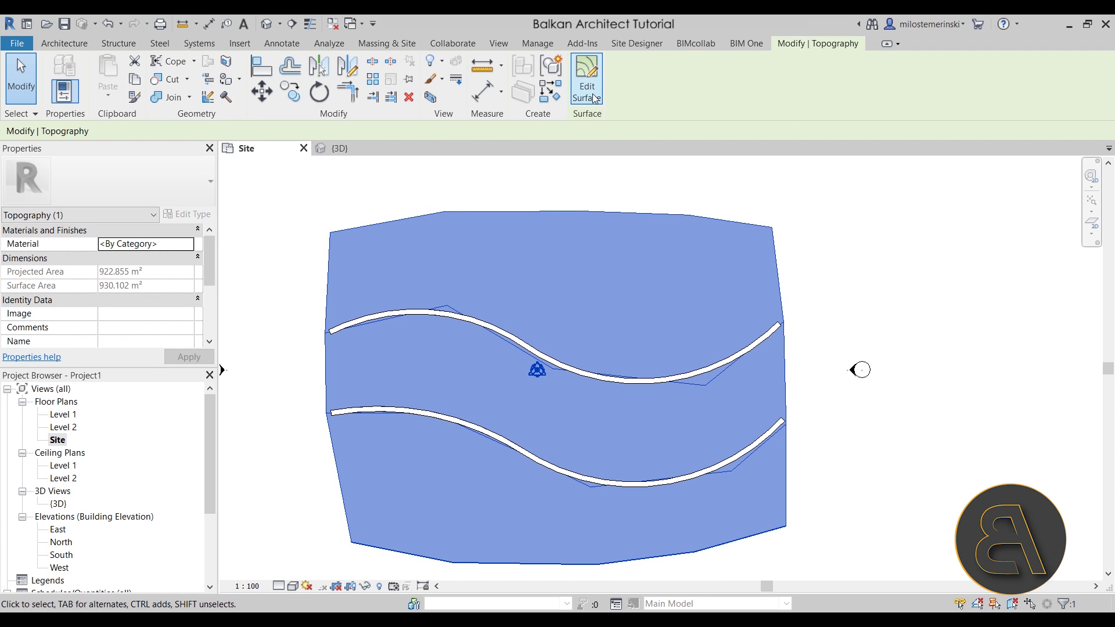
scroll(370, 332, "up", 3)
left_click(504, 289)
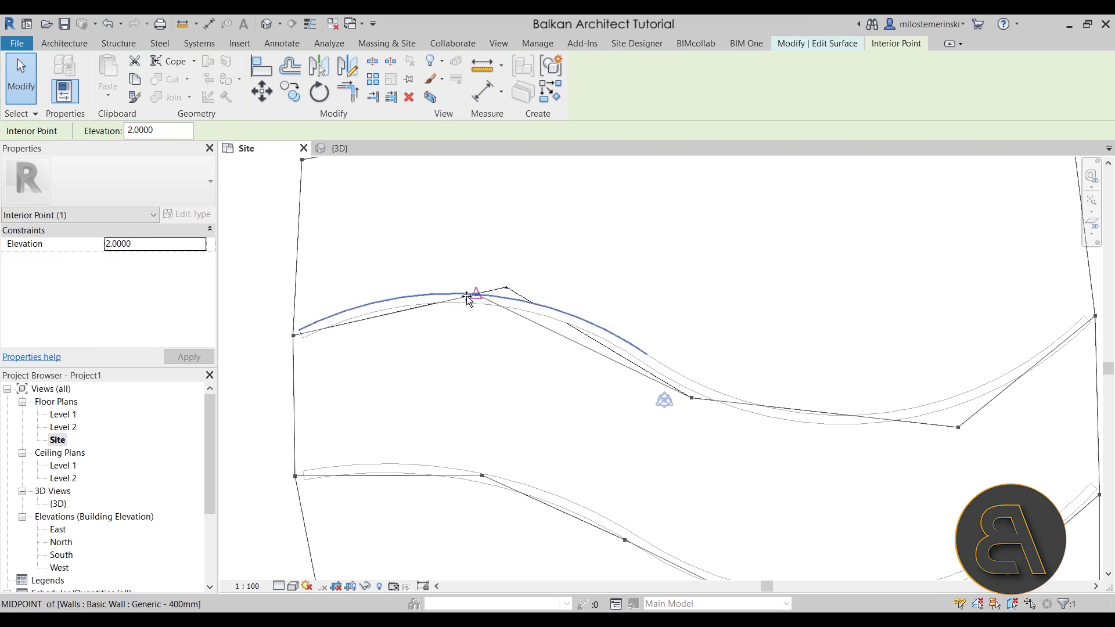
key("Delete")
left_click(692, 399)
key("Delete")
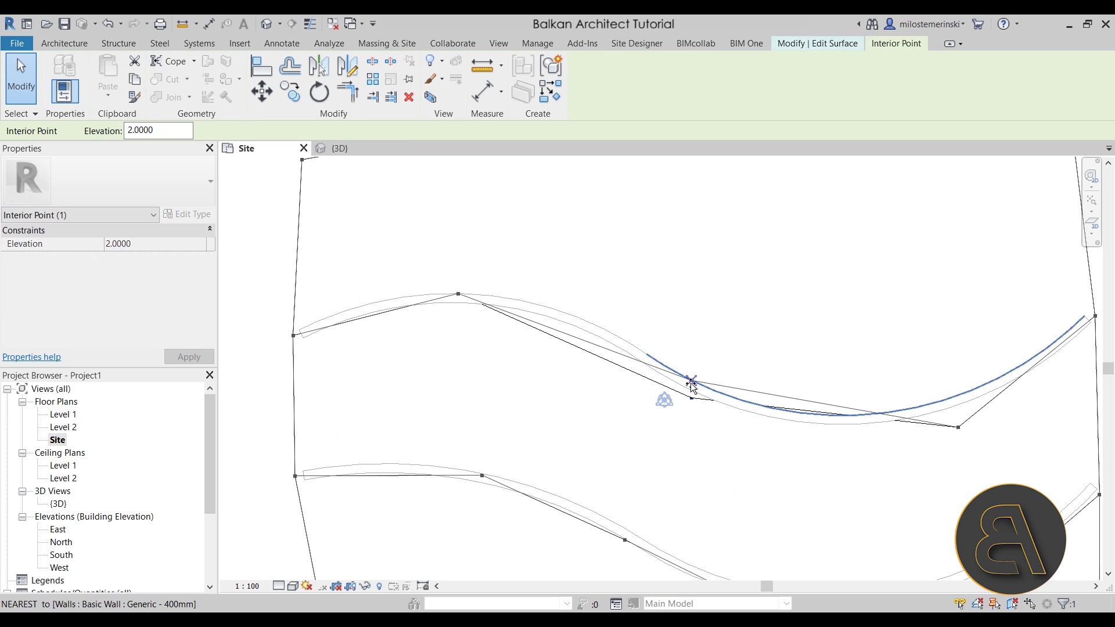
- Drag interior toposurface points to follow the lower curved wall
middle_click_drag(834, 455, 585, 434)
left_click_drag(654, 404, 646, 377)
scroll(644, 395, "down", 2)
middle_click_drag(602, 438, 813, 367)
scroll(479, 375, "up", 2)
left_click_drag(533, 314, 514, 281)
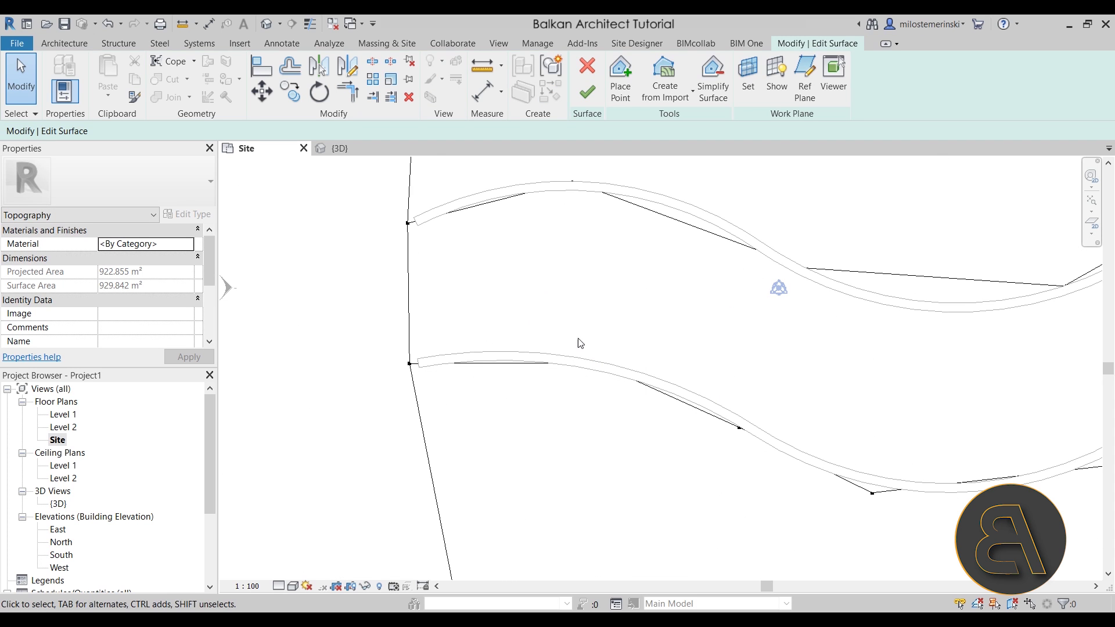
left_click_drag(579, 343, 732, 476)
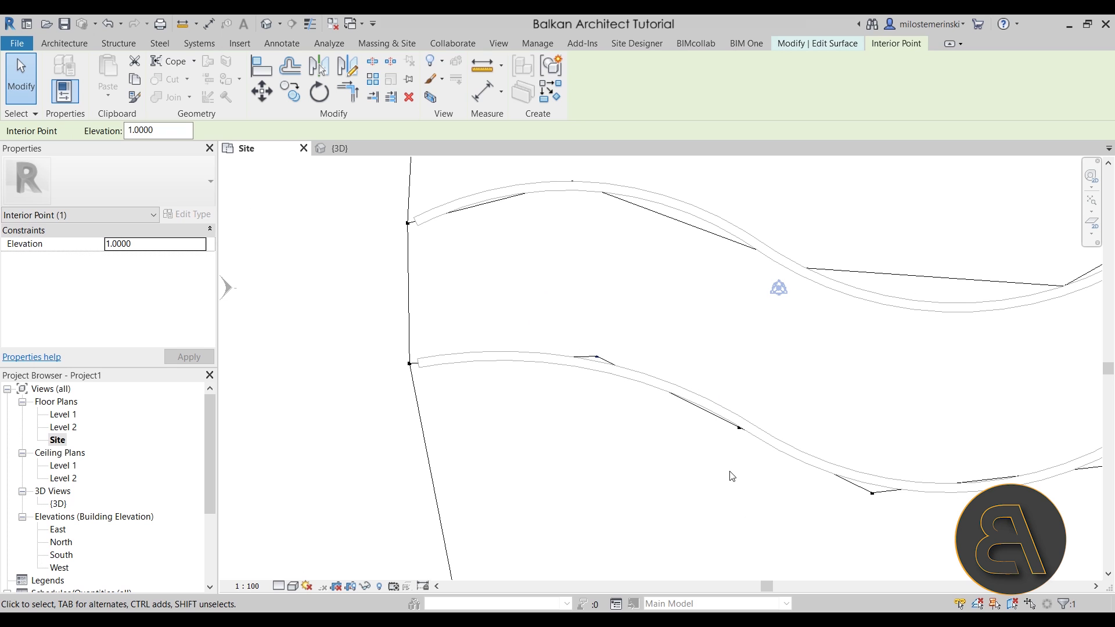
scroll(630, 428, "up", 2)
left_click_drag(577, 368, 559, 393)
- Reposition two more interior points along the wall toward its right corner
scroll(593, 450, "down", 1)
middle_click_drag(592, 449, 497, 331)
left_click_drag(511, 294, 567, 354)
left_click_drag(532, 316, 540, 302)
left_click(707, 427)
left_click(709, 402)
left_click_drag(710, 403, 715, 382)
middle_click_drag(801, 447, 652, 389)
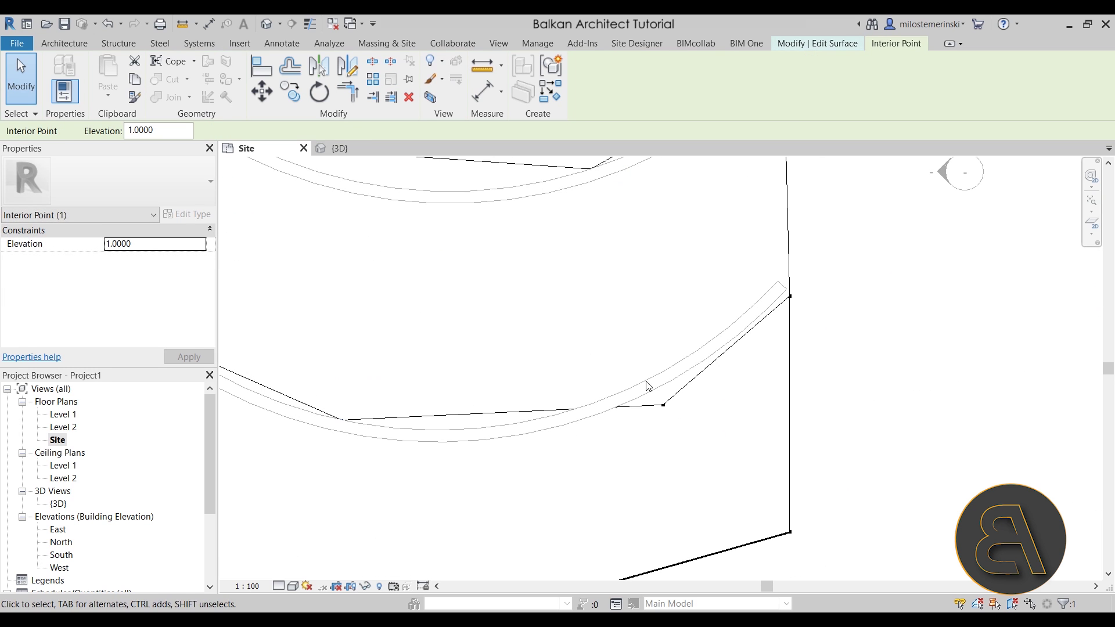
left_click_drag(654, 388, 649, 380)
scroll(413, 269, "down", 3)
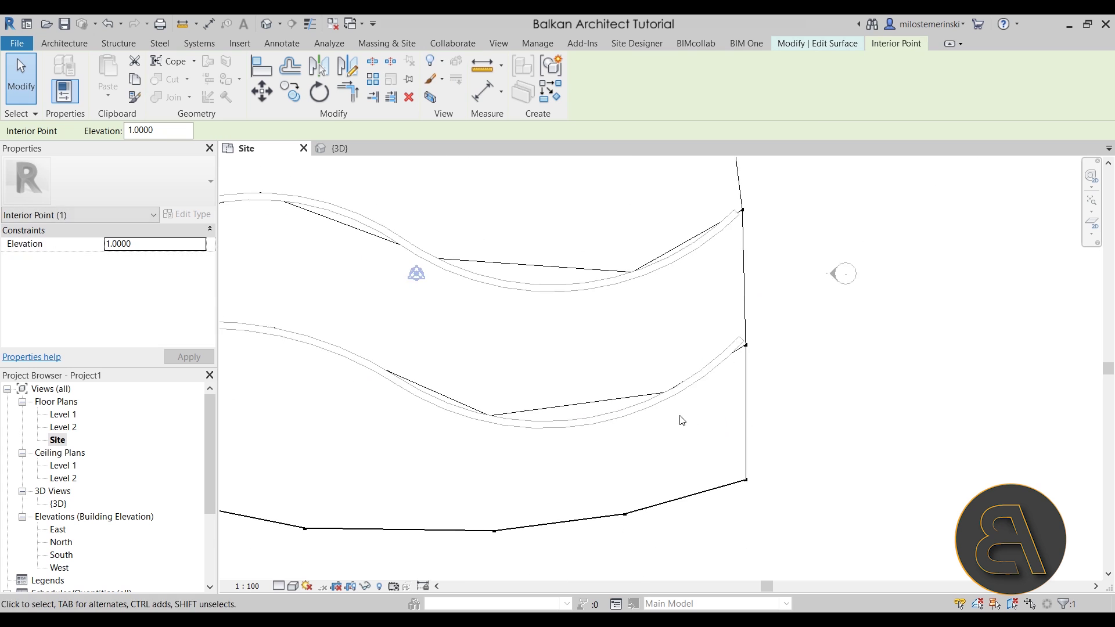
scroll(762, 343, "up", 3)
- Move two right-edge boundary points onto the wall line and wall end, then view in 3D
left_click(776, 360)
left_click_drag(777, 360, 778, 332)
left_click(812, 370)
scroll(794, 304, "down", 3)
scroll(739, 334, "up", 4)
left_click(746, 349)
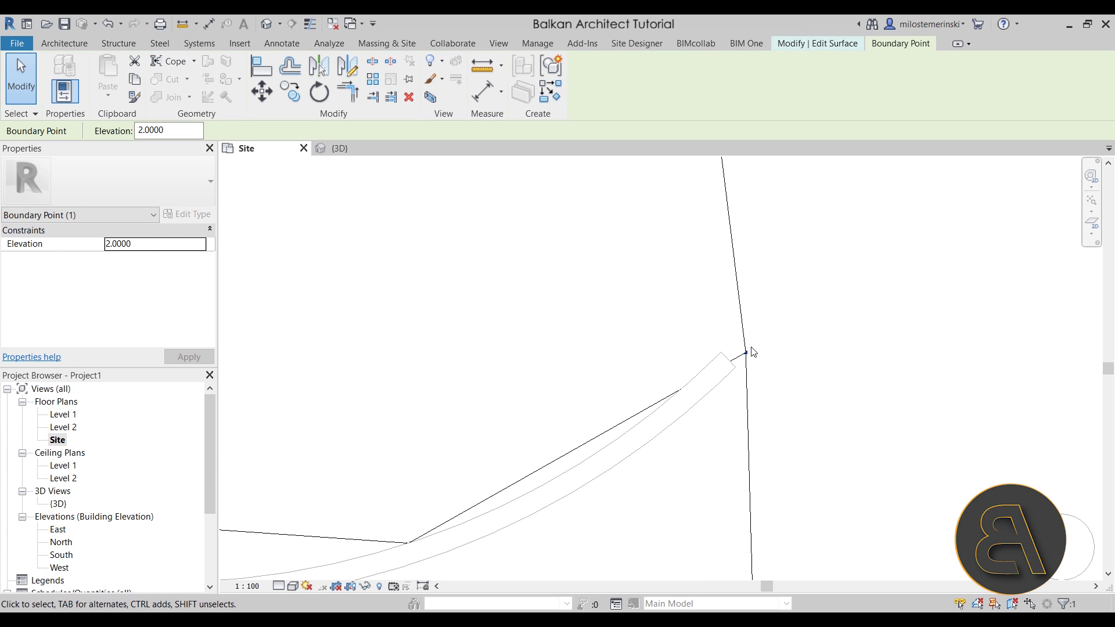
left_click_drag(745, 351, 747, 338)
scroll(747, 338, "down", 4)
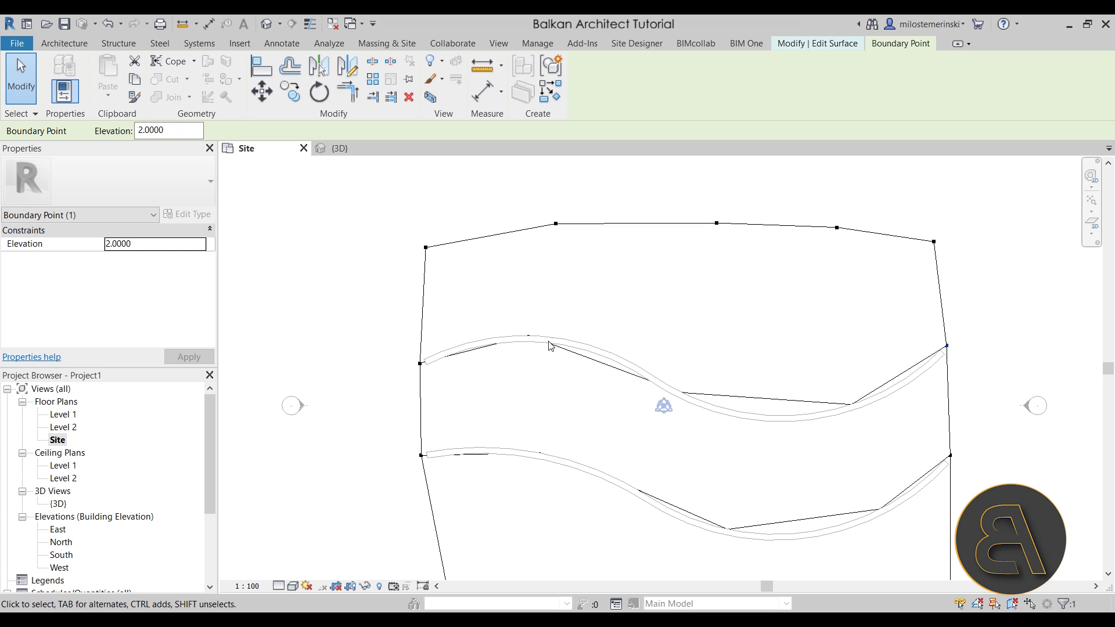
left_click(339, 149)
middle_click_drag(716, 371, 690, 263, "shift")
- Finish the toposurface edits and check the regraded terrain with both walls in 3D
scroll(690, 259, "up", 6)
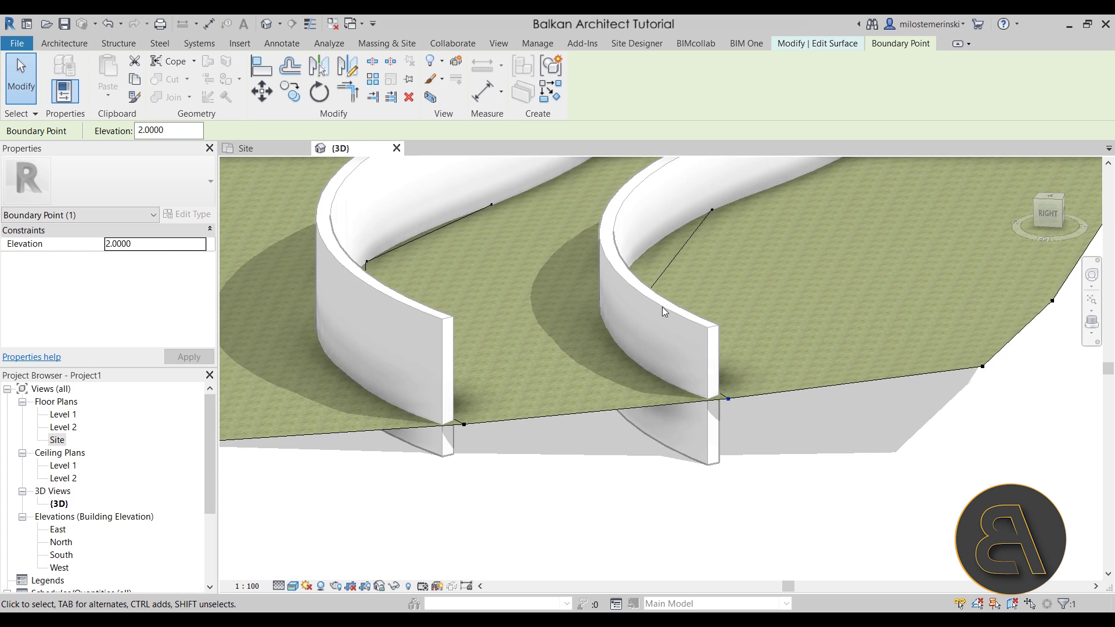
scroll(522, 393, "down", 4)
middle_click_drag(523, 393, 538, 358, "shift")
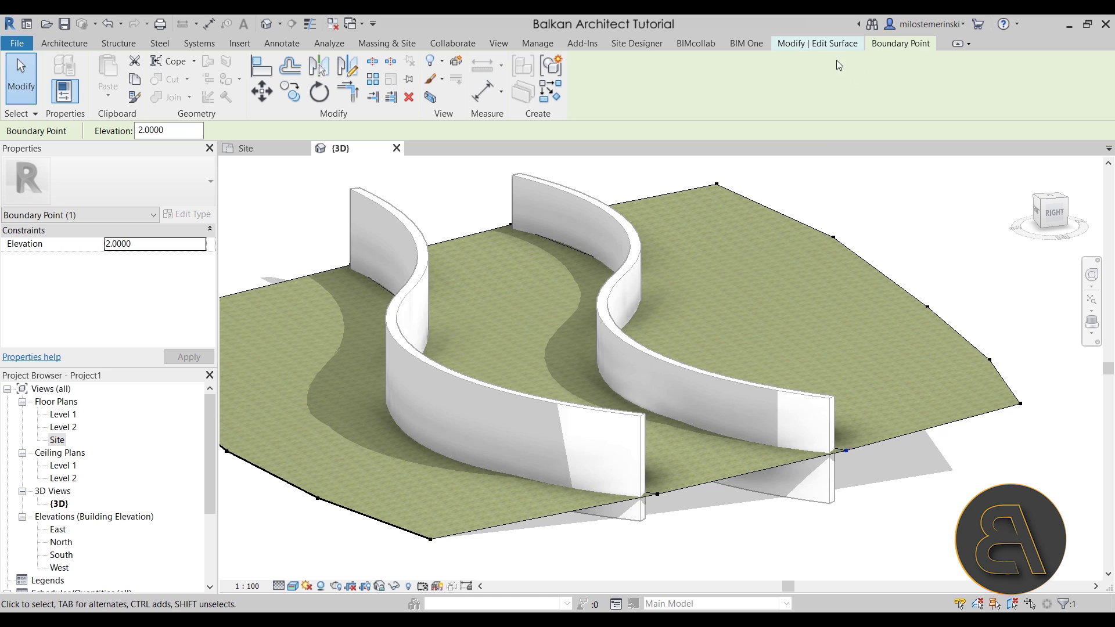
left_click(790, 45)
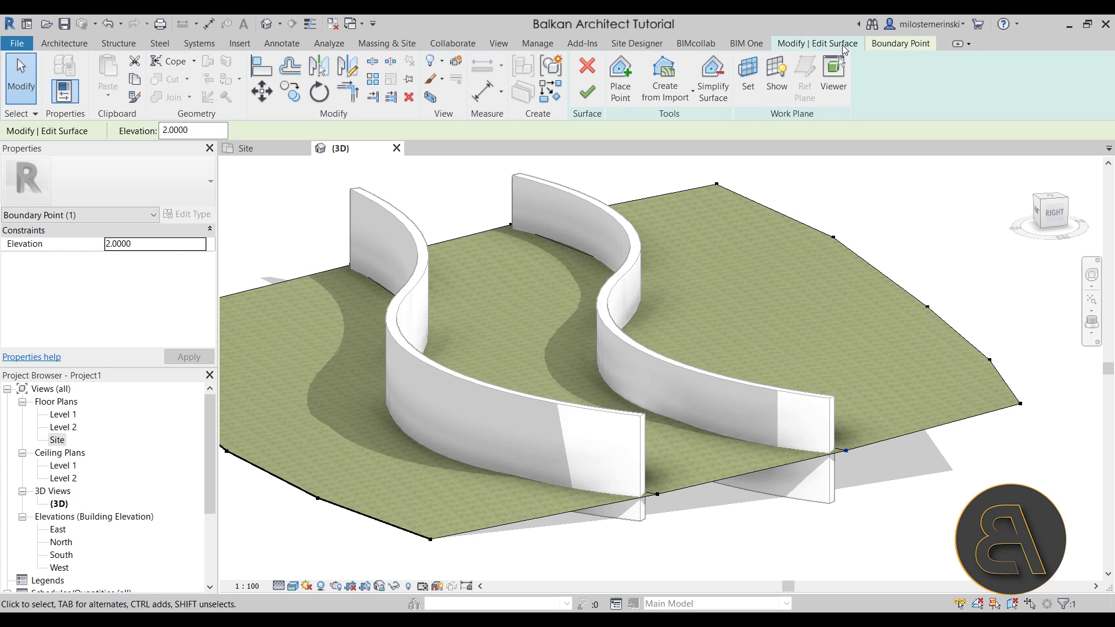
left_click(587, 92)
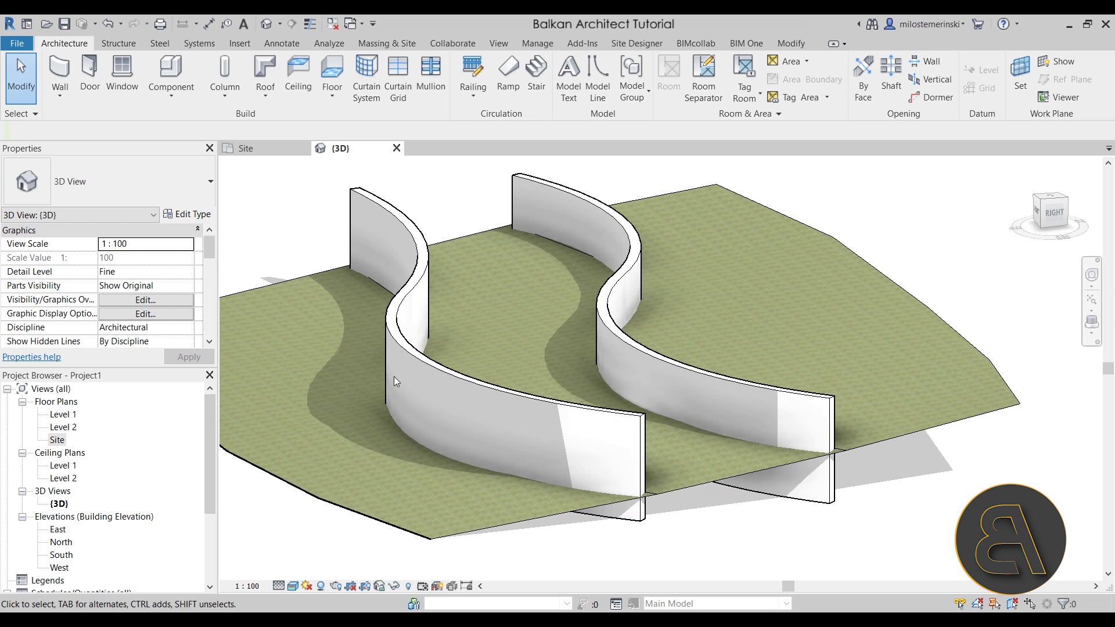
- Tab-select the lower S-shaped wall chain and set its Unconnected Height to 1
key("Tab")
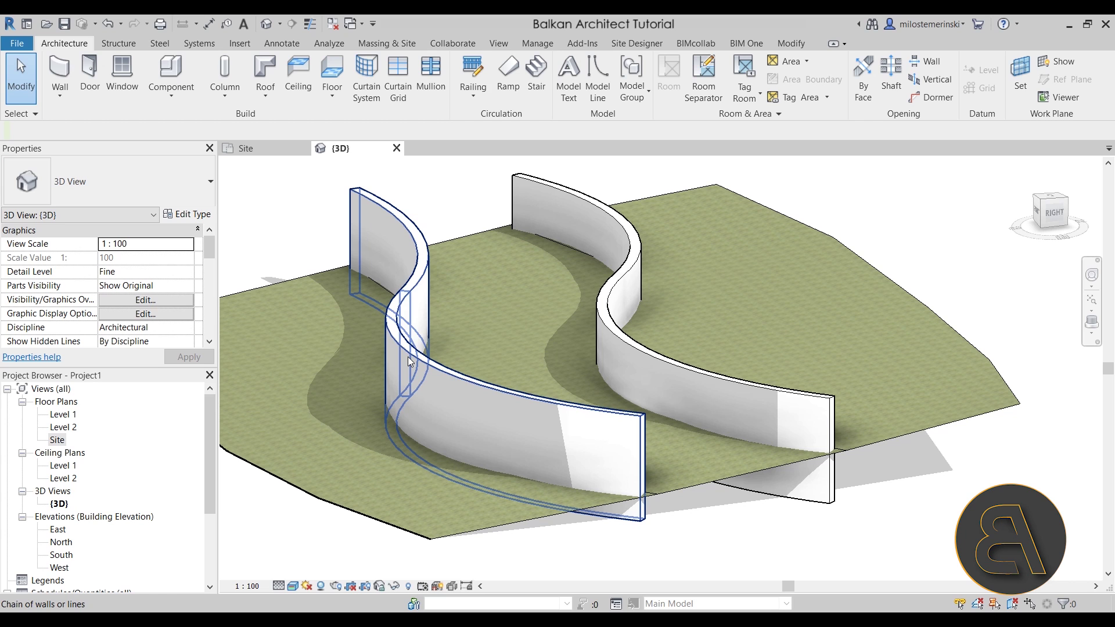
left_click(407, 356)
middle_click_drag(408, 357, 457, 433, "shift")
middle_click_drag(528, 507, 293, 353, "shift")
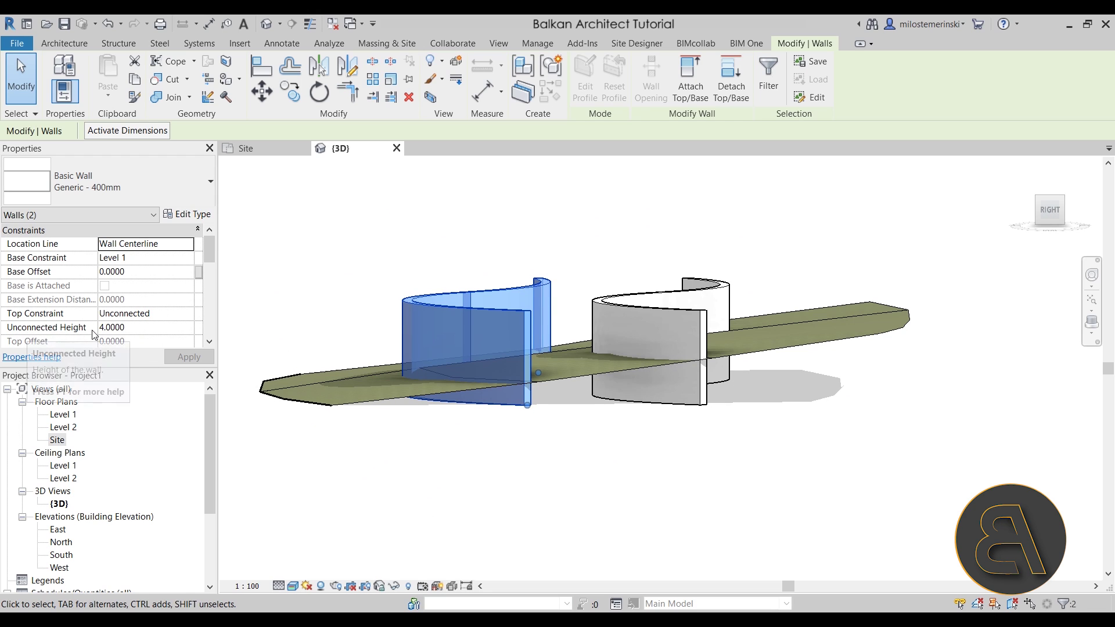
left_click(148, 328)
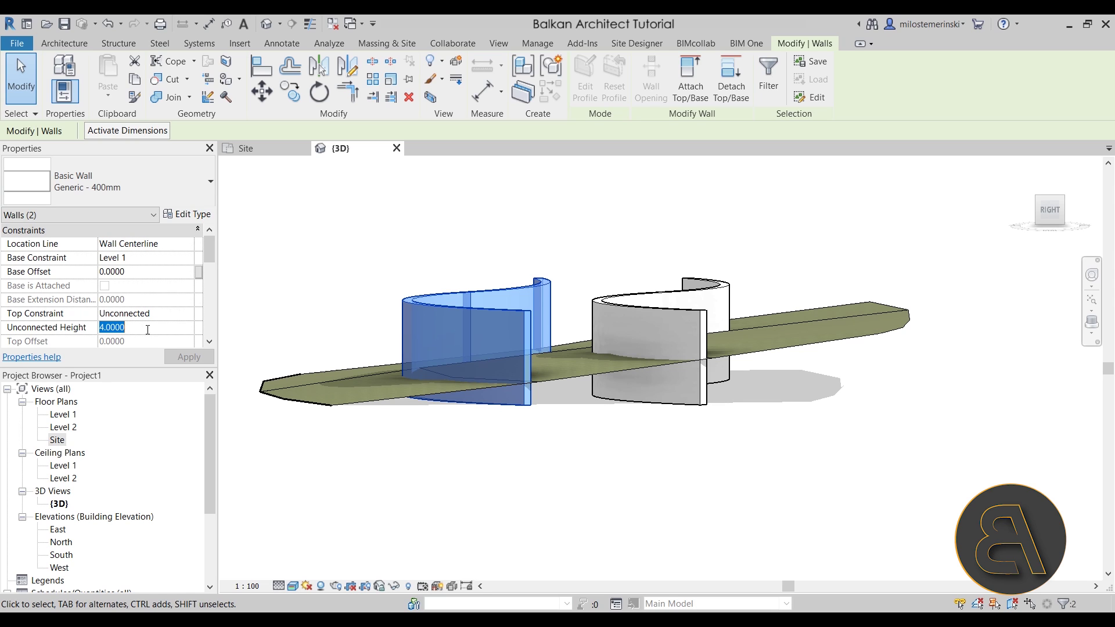
type("1")
key("Return")
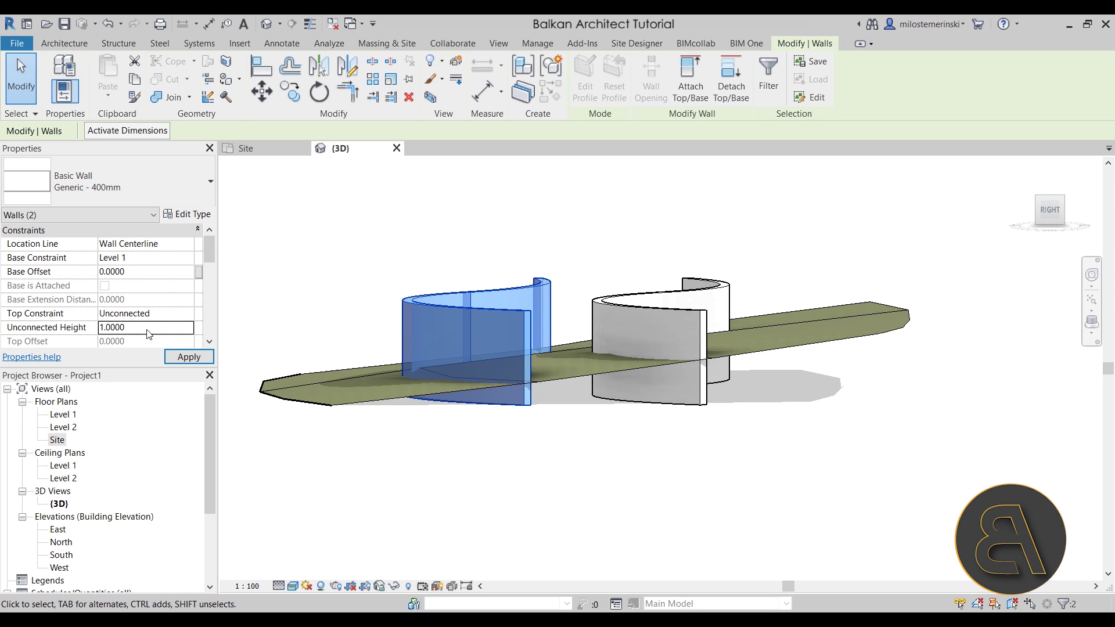
mouse_move(481, 455)
middle_mouse_down("shift")
mouse_move(497, 480)
mouse_move(526, 484)
mouse_move(478, 451)
middle_mouse_up("shift")
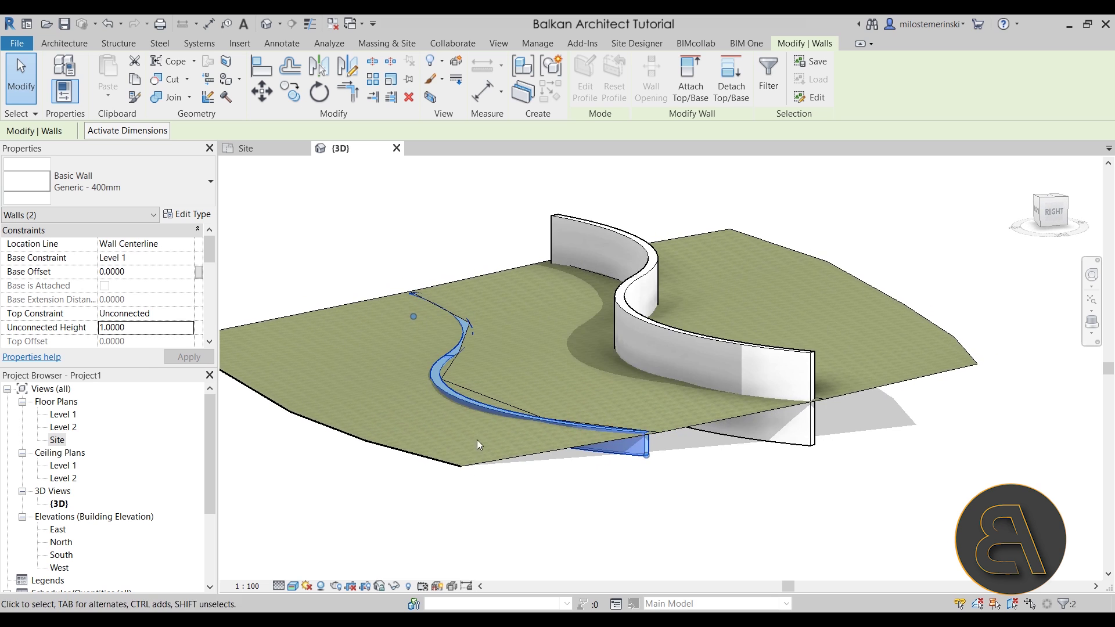
scroll(374, 246, "up", 5)
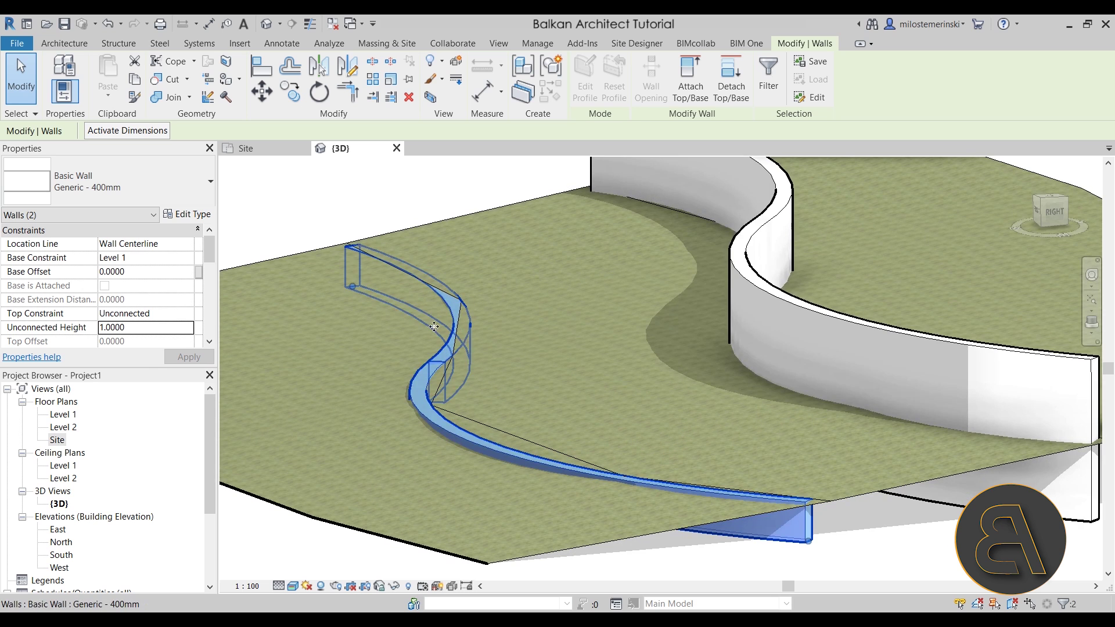
middle_click_drag(434, 326, 459, 328, "shift")
- Change the lower wall's Unconnected Height to 1.1 and compare it with the tall wall
left_click(140, 331)
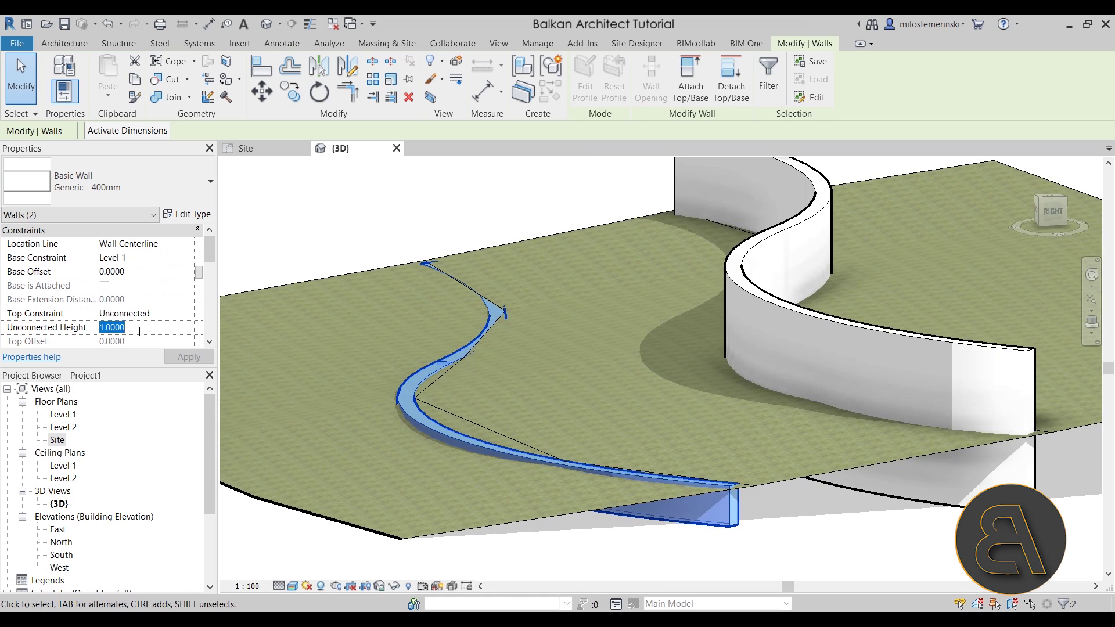
type("1.1")
key("Return")
middle_click_drag(540, 355, 625, 347, "shift")
left_click(689, 307)
key("Escape")
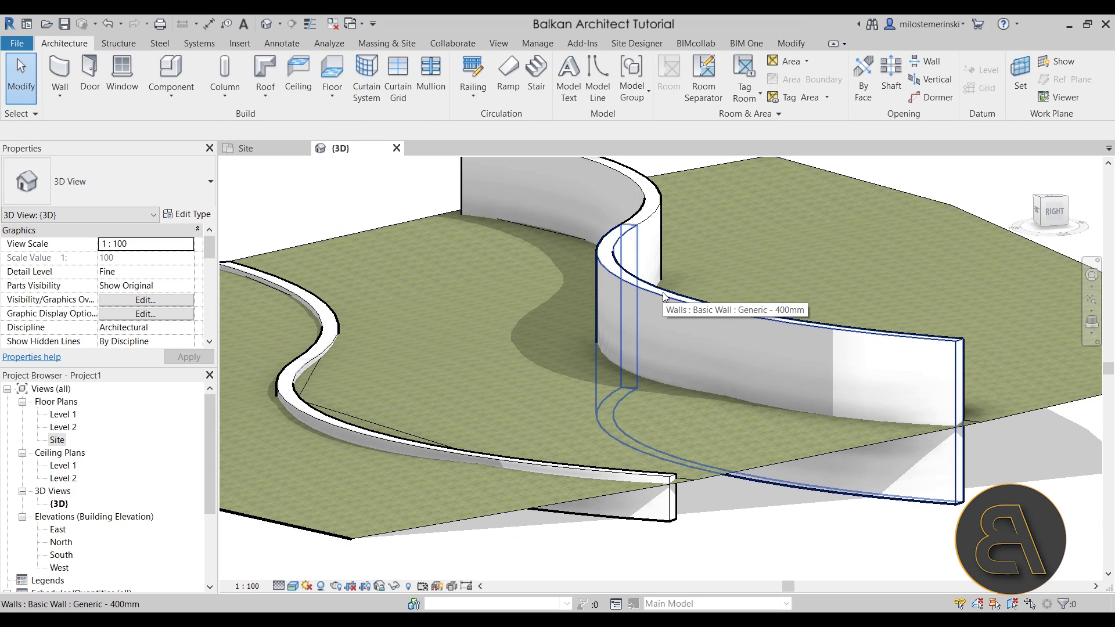
- Tab-select the tall wall chain and apply Base Offset 1 and Unconnected Height 1.1
key("Tab")
left_click(663, 296)
scroll(598, 366, "down", 3)
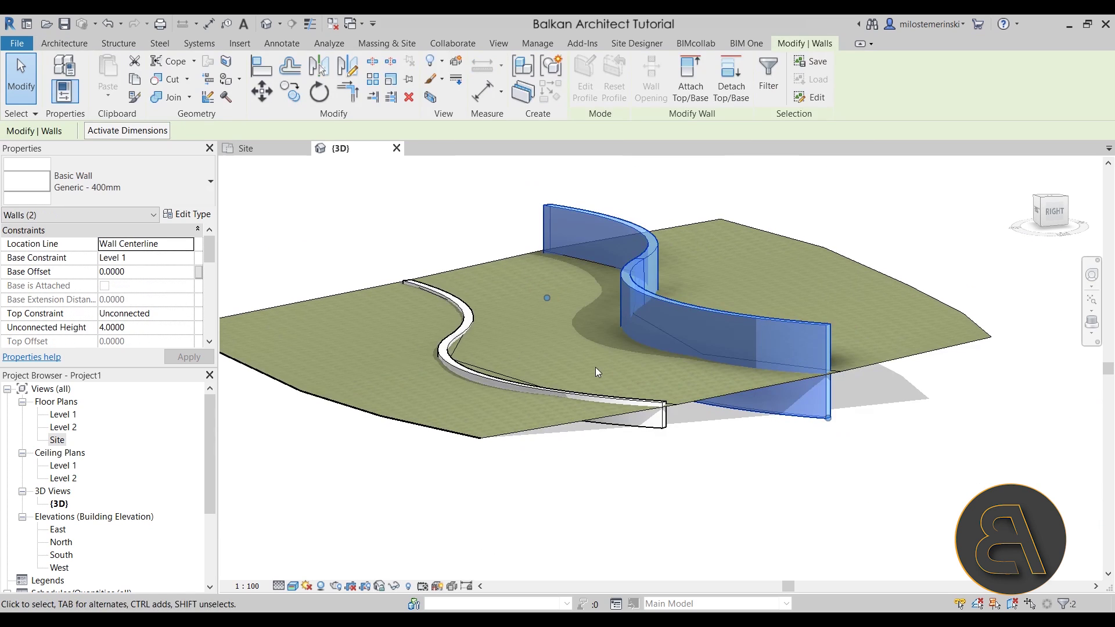
left_click(156, 328)
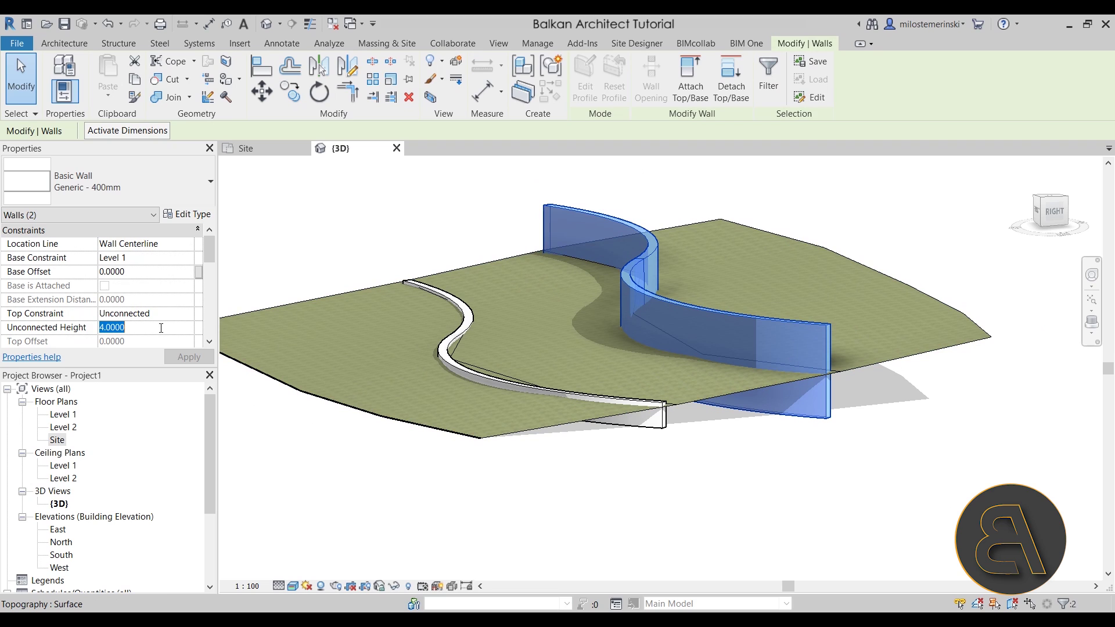
left_click(121, 273)
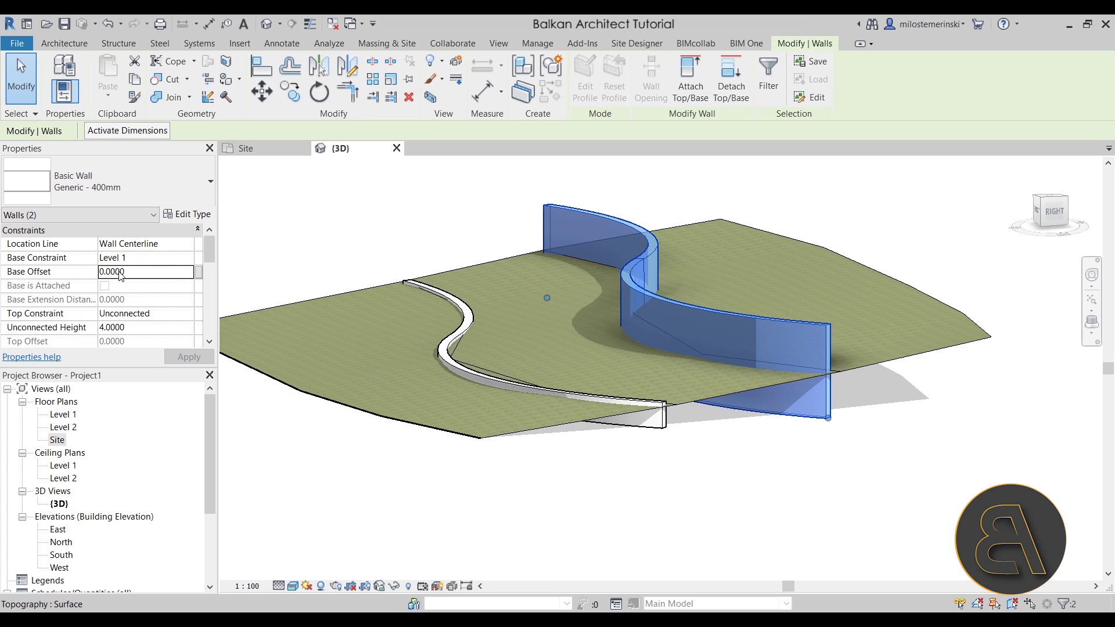
double_click(138, 271)
type("1")
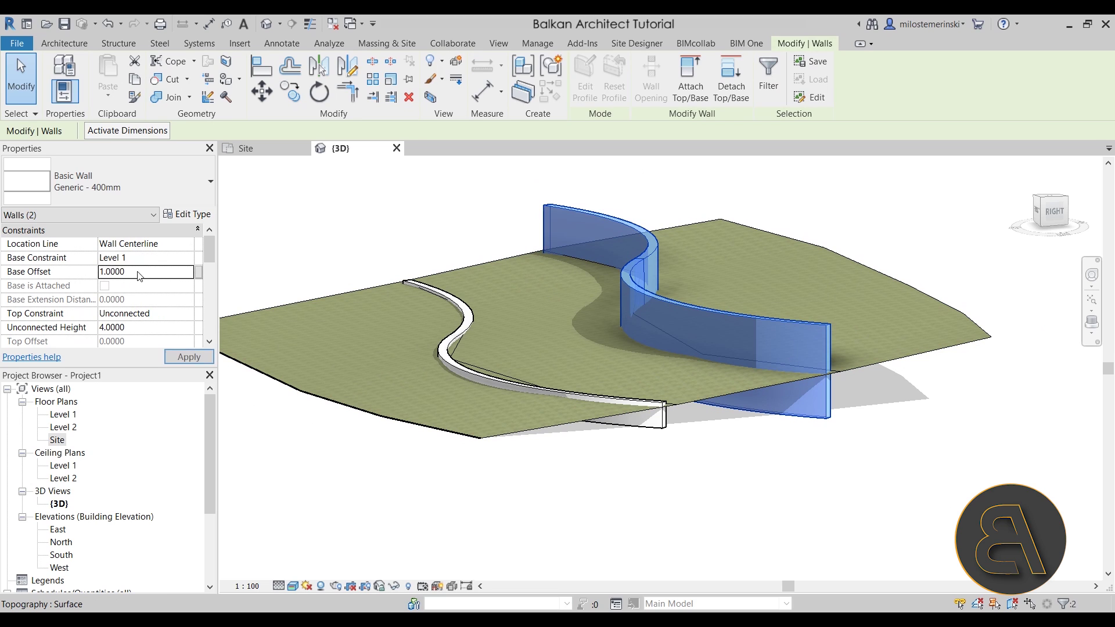
middle_click_drag(859, 463, 718, 370, "shift")
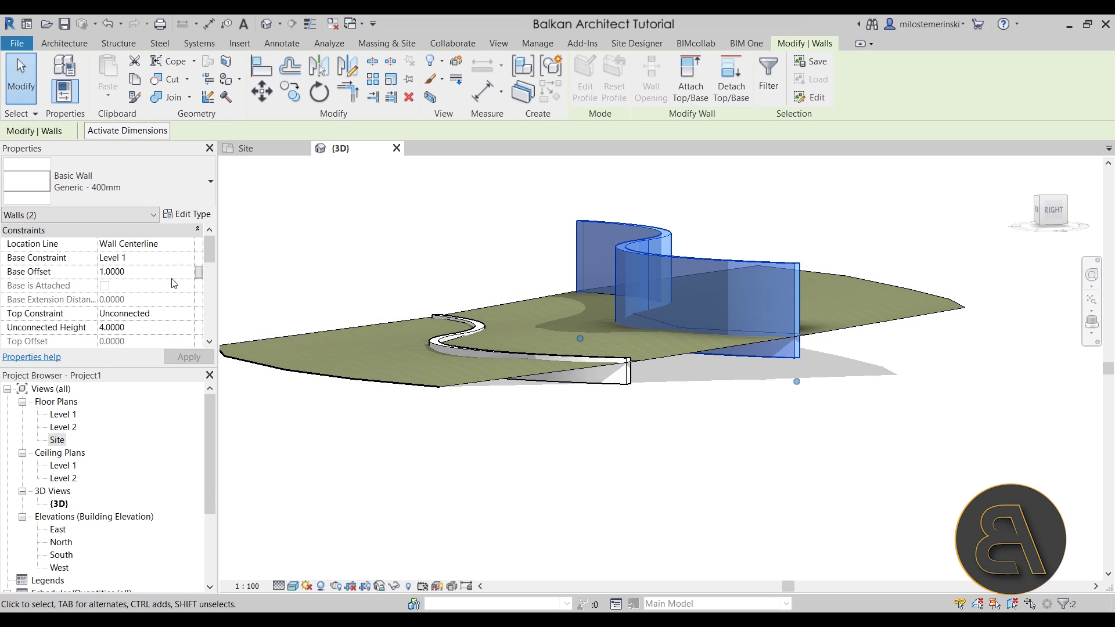
type("2.")
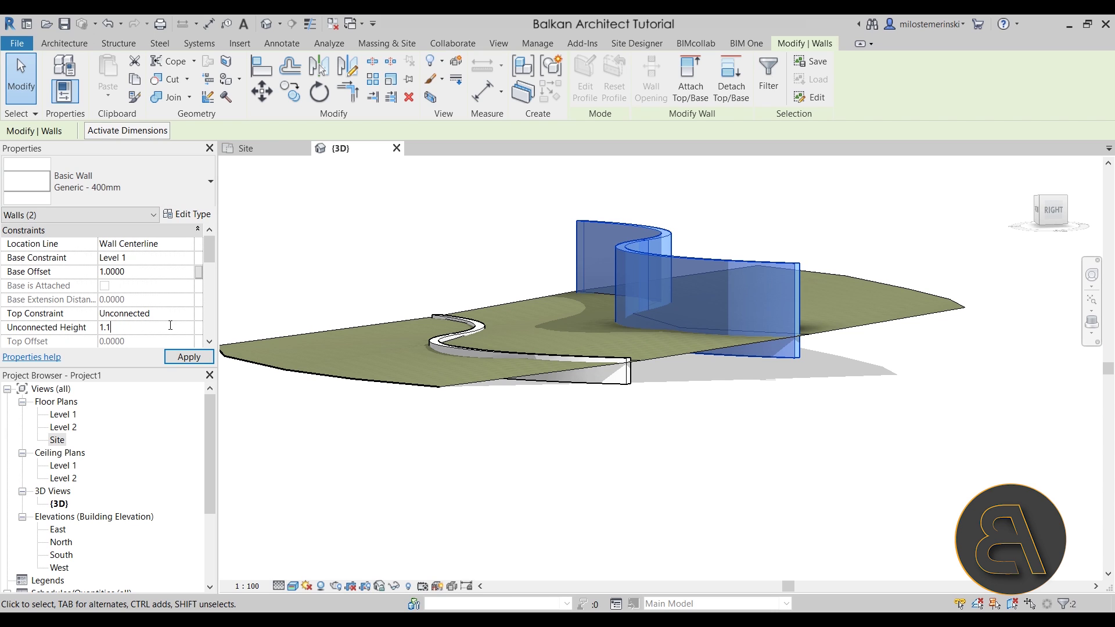
left_click(189, 357)
- Review both walls in 3D, deselect them, and return to the Site plan
middle_click_drag(719, 413, 689, 406, "shift")
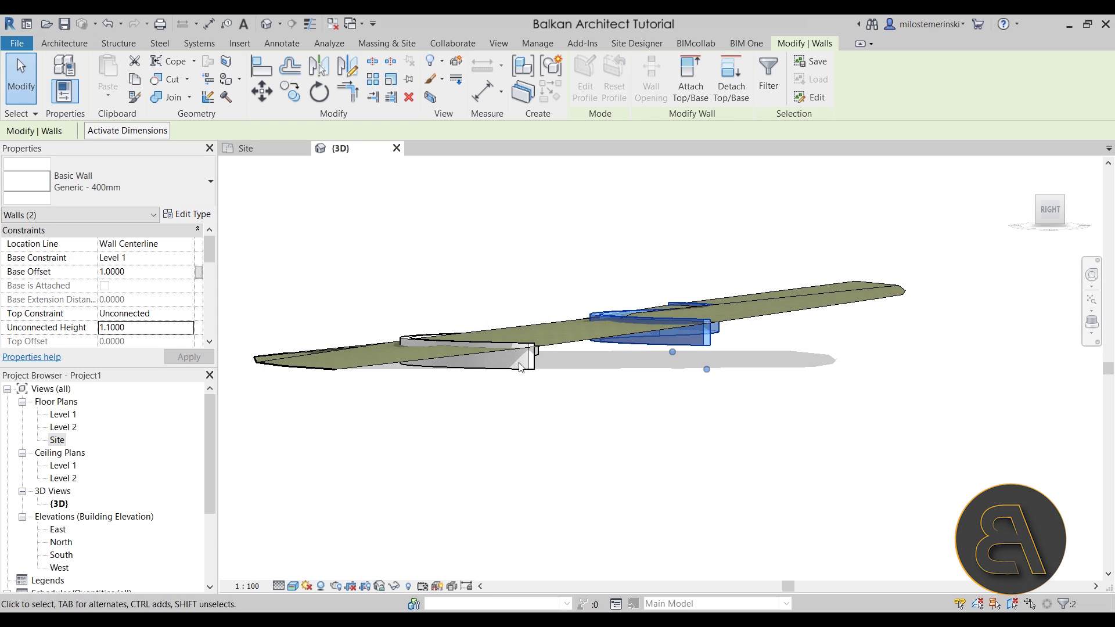
middle_click_drag(558, 438, 675, 496, "shift")
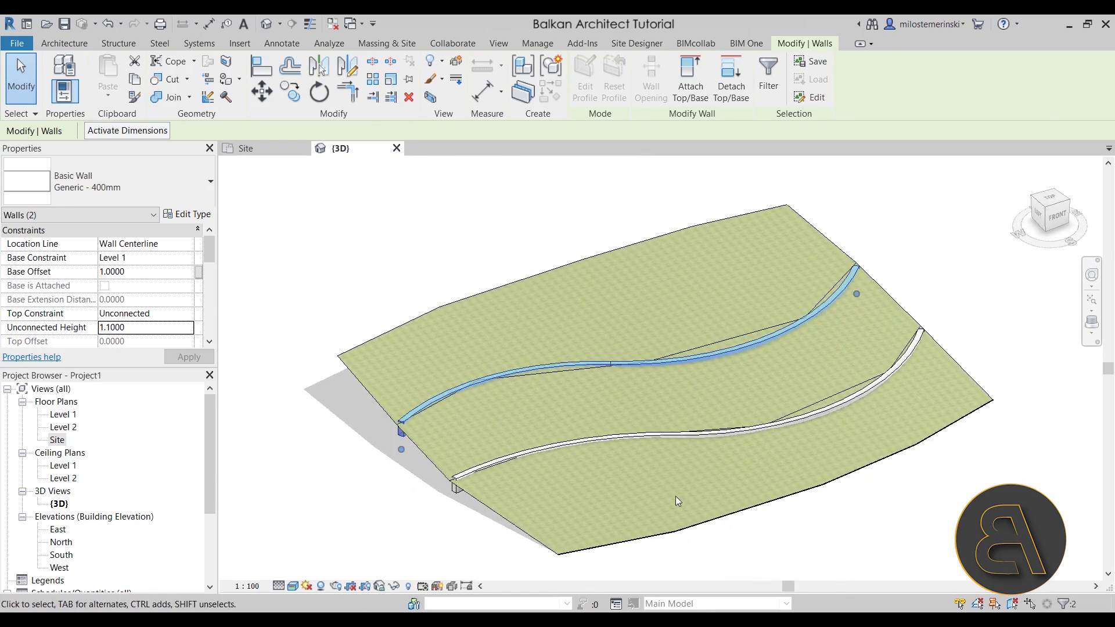
key("Escape")
left_click(273, 148)
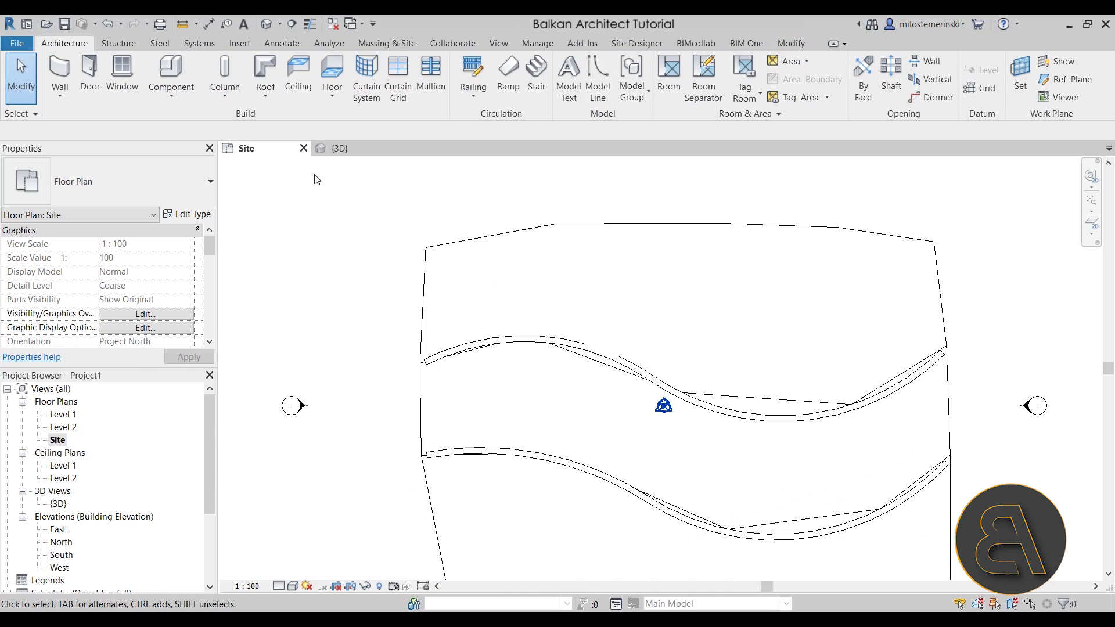
- Select the toposurface in the Site plan and reopen Edit Surface
left_click(537, 243)
middle_click_drag(622, 291, 511, 254)
scroll(511, 254, "down", 1)
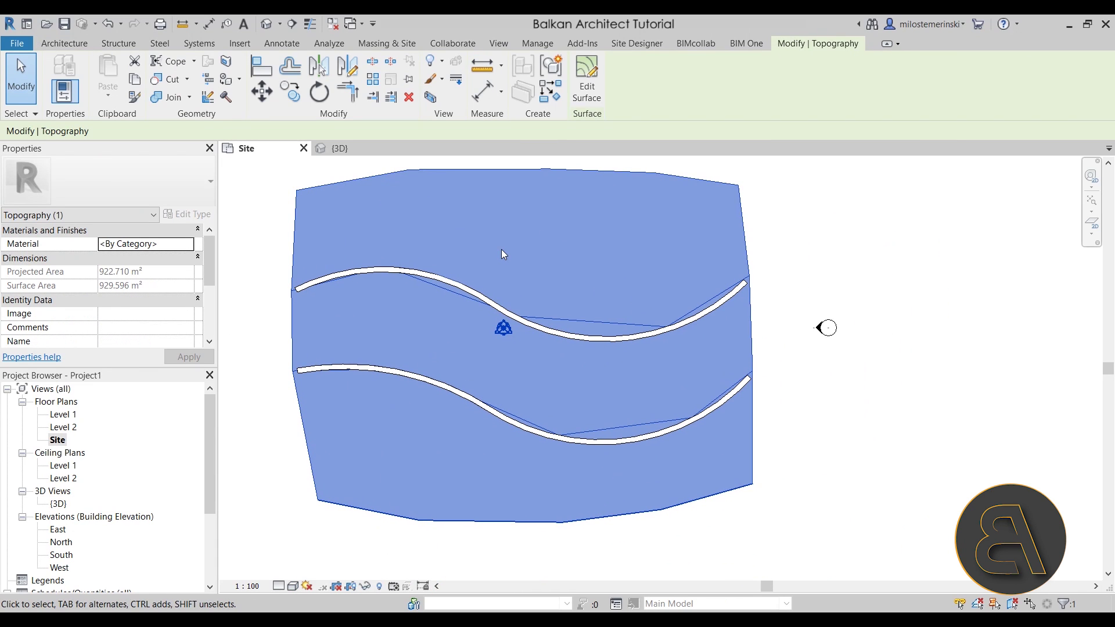
left_click(598, 97)
- Clear the topo point selection near the upper wall and start Place Point at elevation 1.0000
scroll(406, 296, "up", 2)
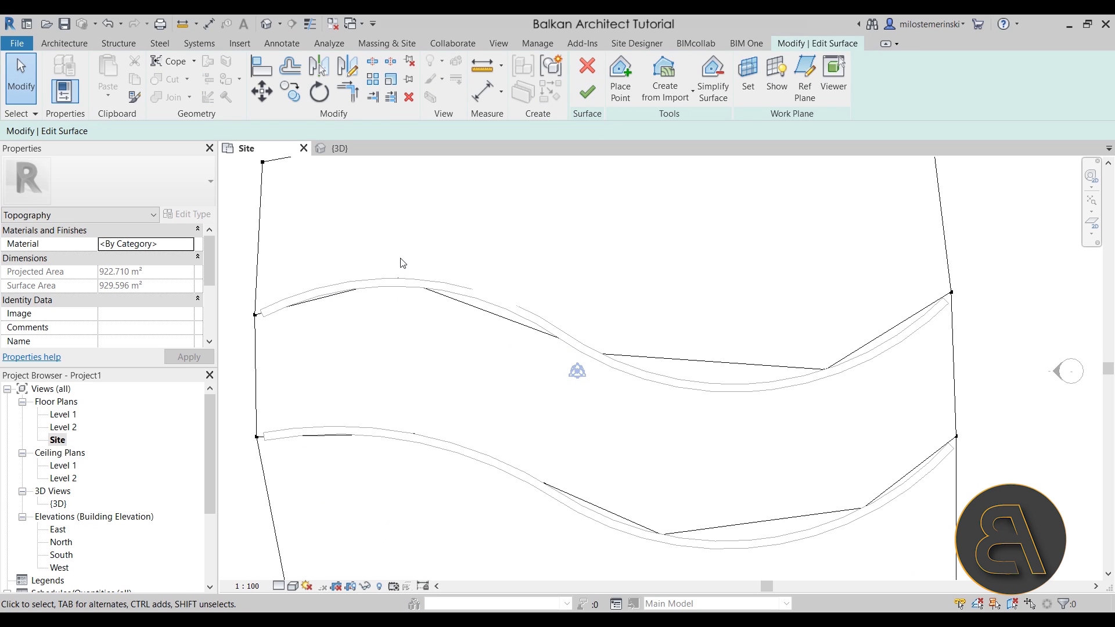
middle_click_drag(427, 388, 430, 309)
left_click_drag(392, 334, 459, 407)
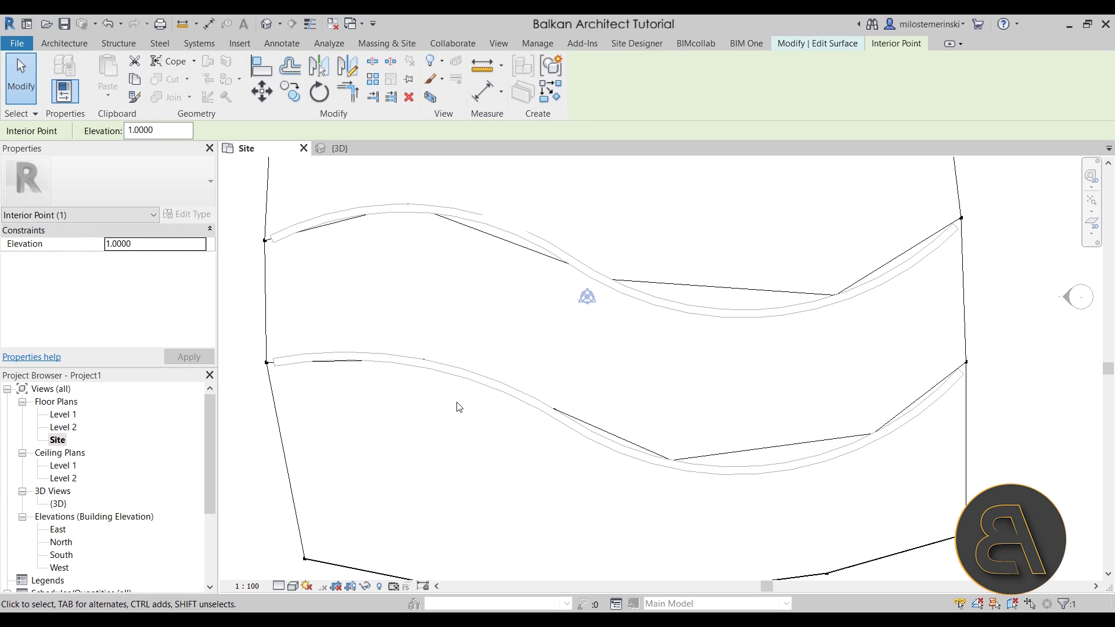
left_click(409, 349)
scroll(418, 368, "up", 3)
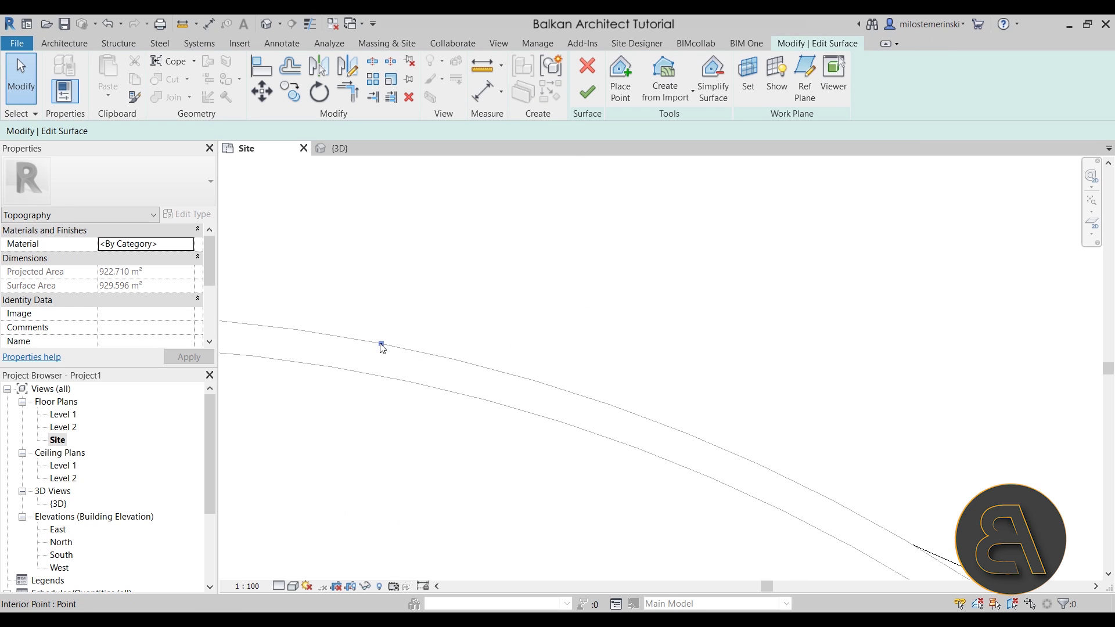
scroll(383, 348, "down", 3)
left_click_drag(401, 313, 464, 393)
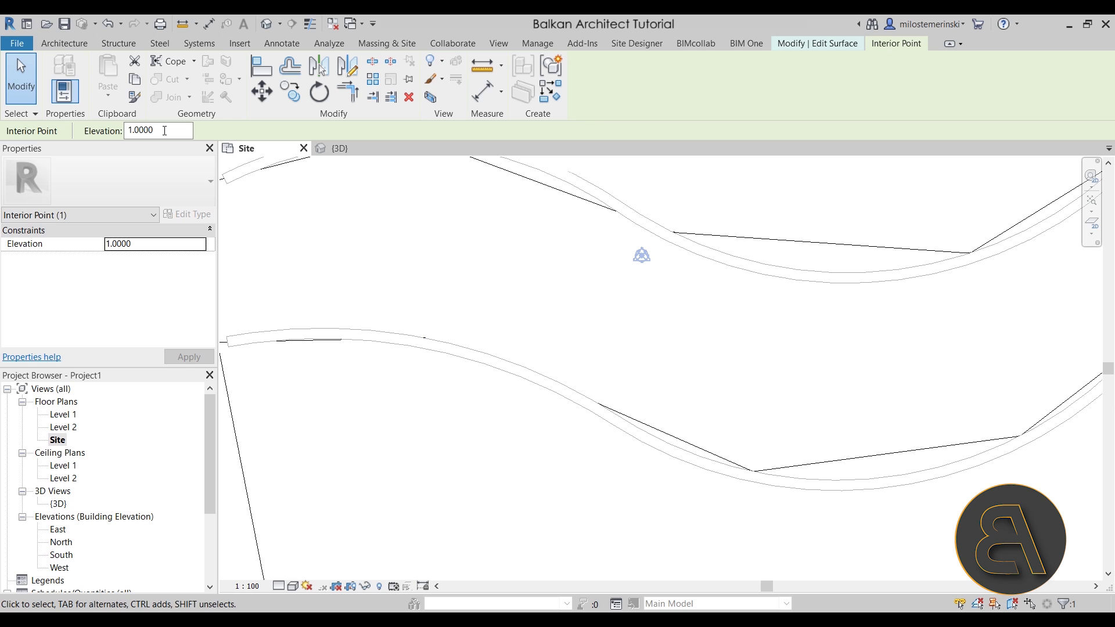
scroll(480, 416, "down", 2)
left_click(481, 416)
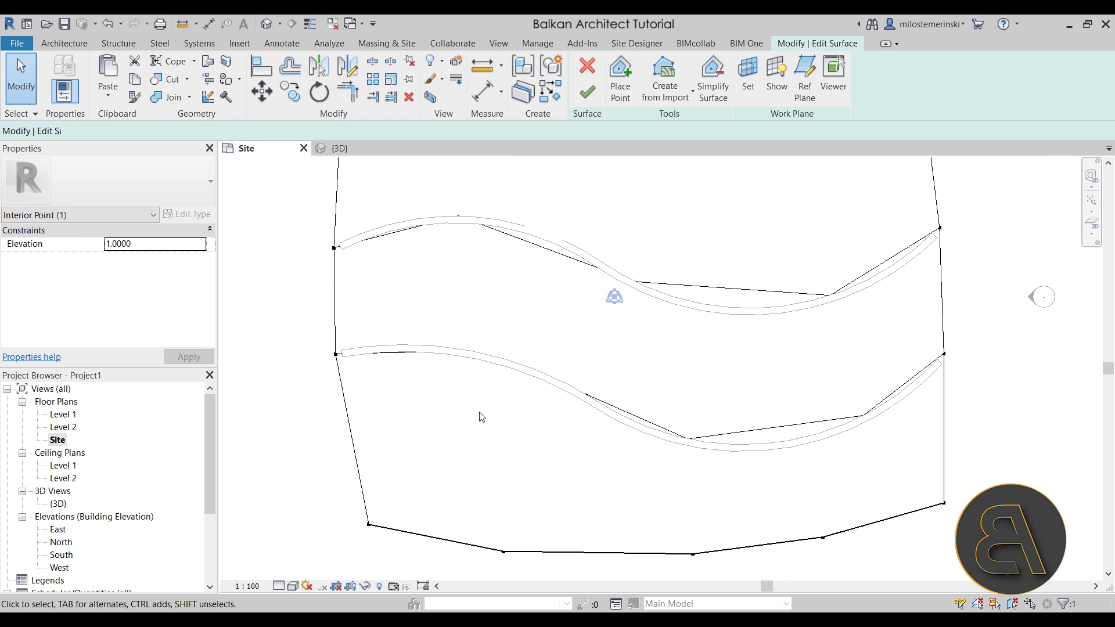
left_click(630, 98)
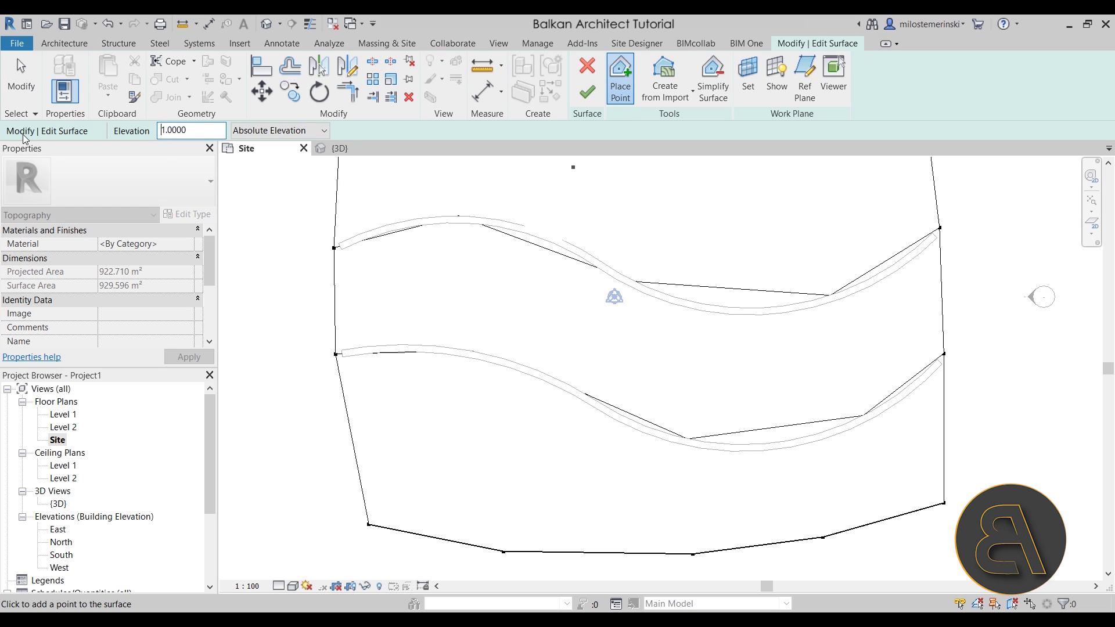
- Place seven elevation-1.0000 points along the lower wall's upper edge, following its curve
scroll(352, 368, "up", 2)
left_click(346, 335)
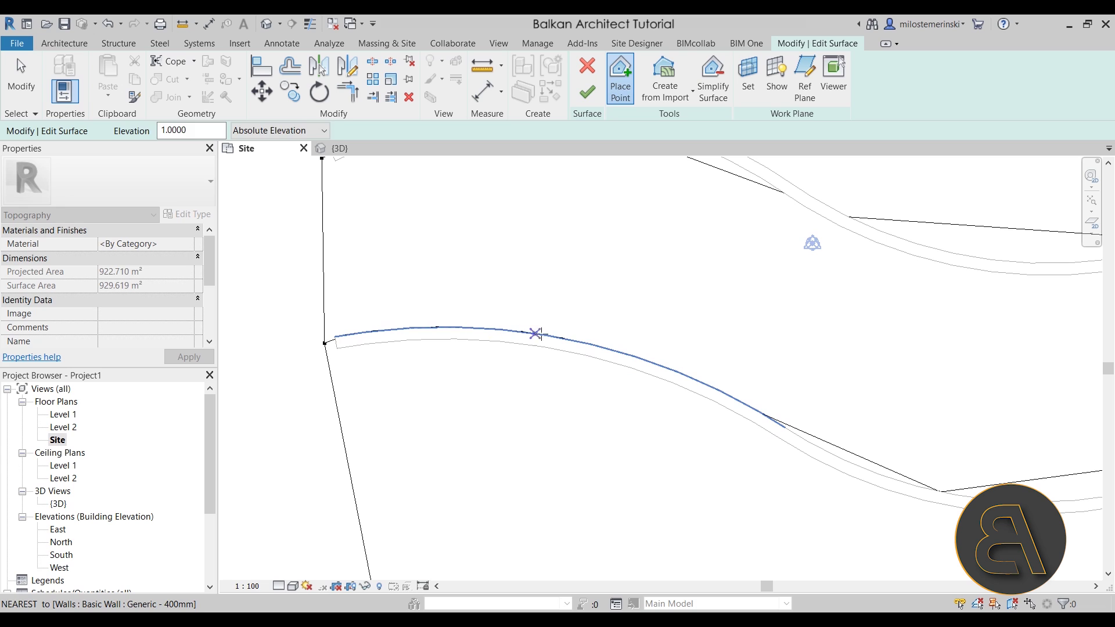
left_click(598, 345)
left_click(844, 456)
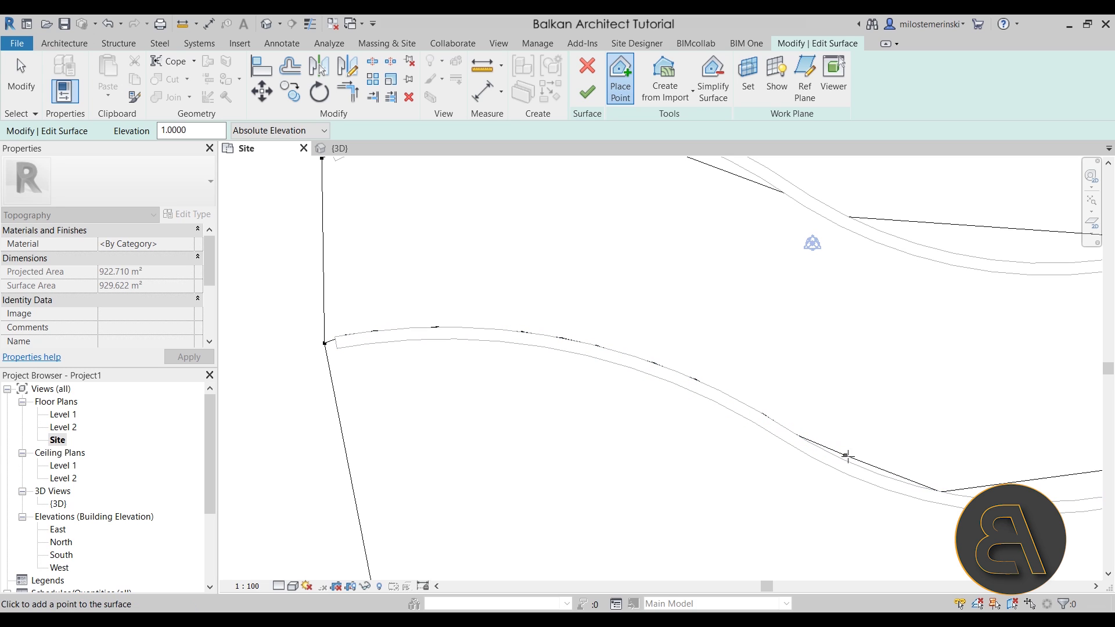
left_click(862, 467)
middle_click_drag(952, 494, 530, 435)
left_click(529, 434)
left_click(650, 437)
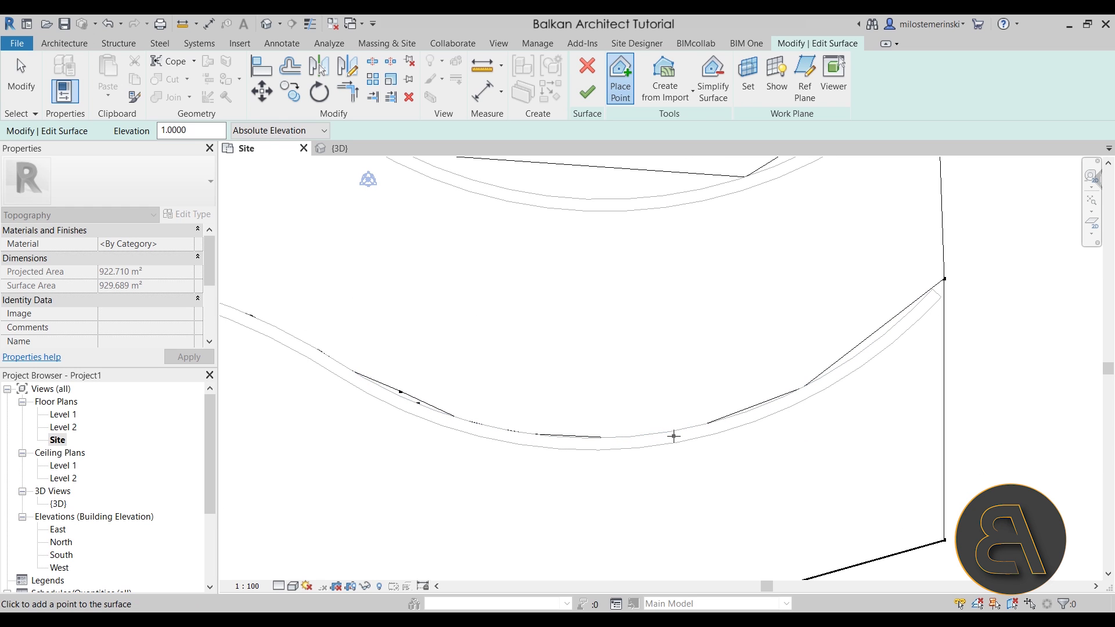
left_click(875, 337)
middle_click_drag(440, 418, 511, 377)
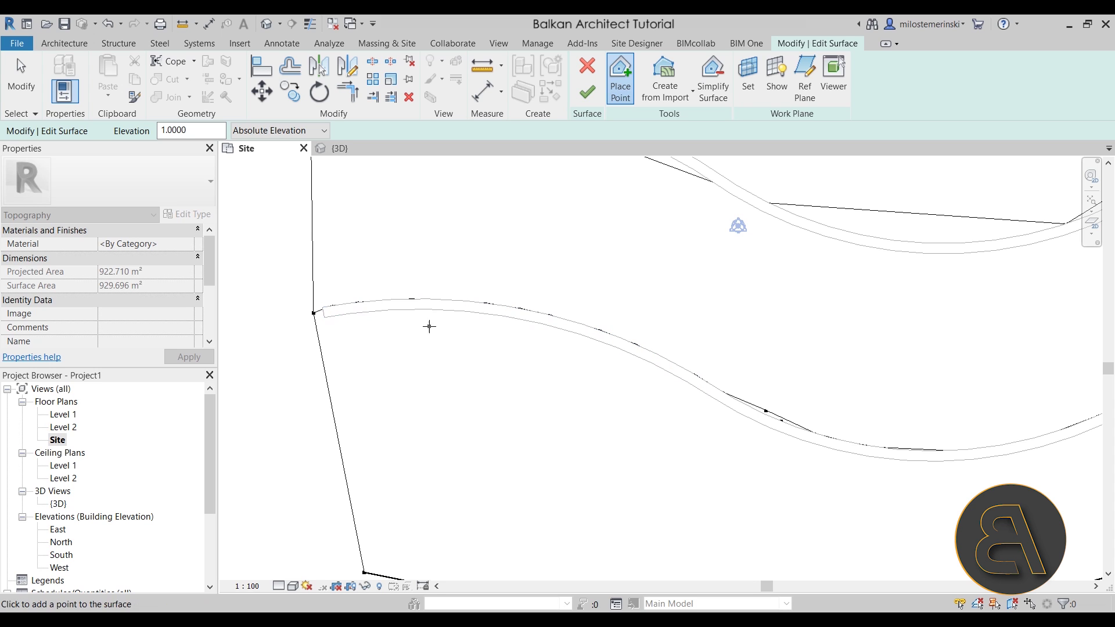
middle_click_drag(428, 326, 383, 310)
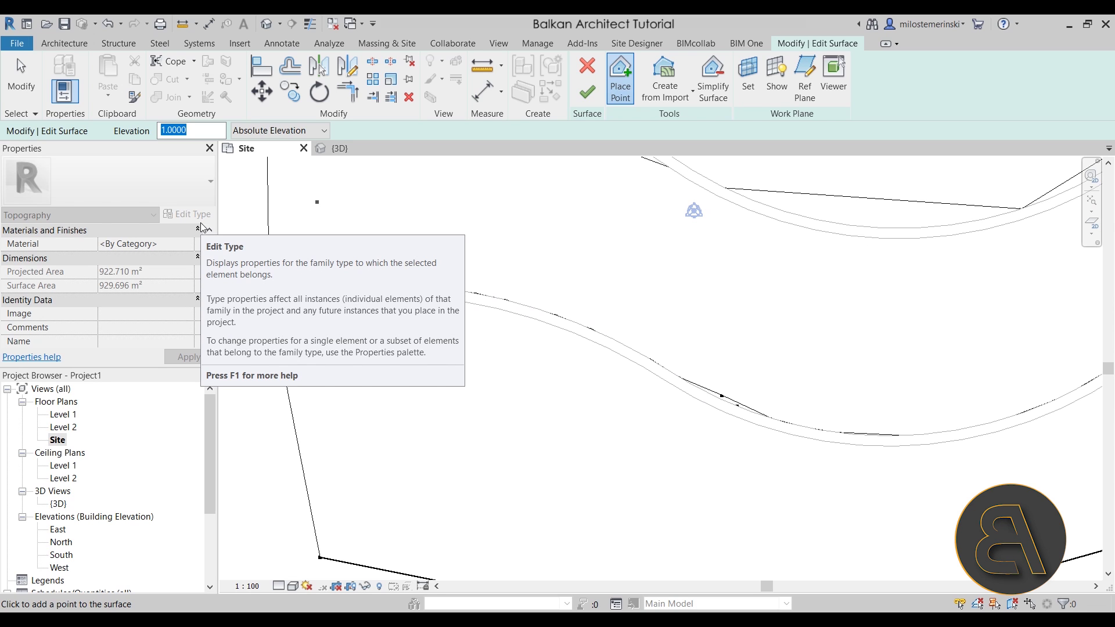
- Set point elevation to 0.4000 and place four points along the lower wall's lower edge
type("-")
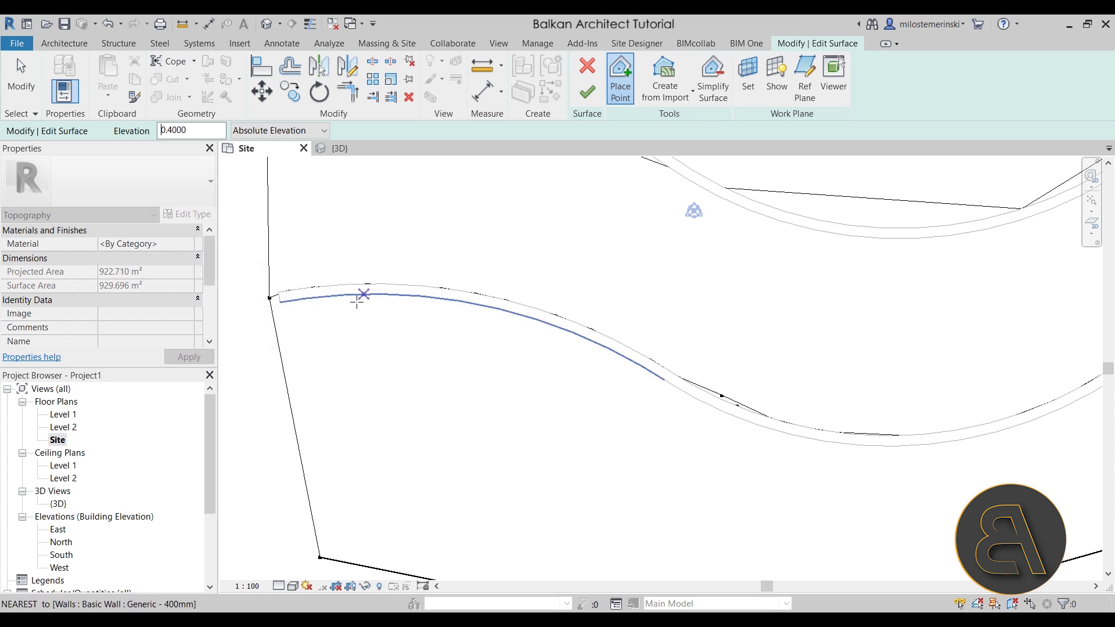
left_click(292, 300)
left_click(527, 317)
left_click(726, 406)
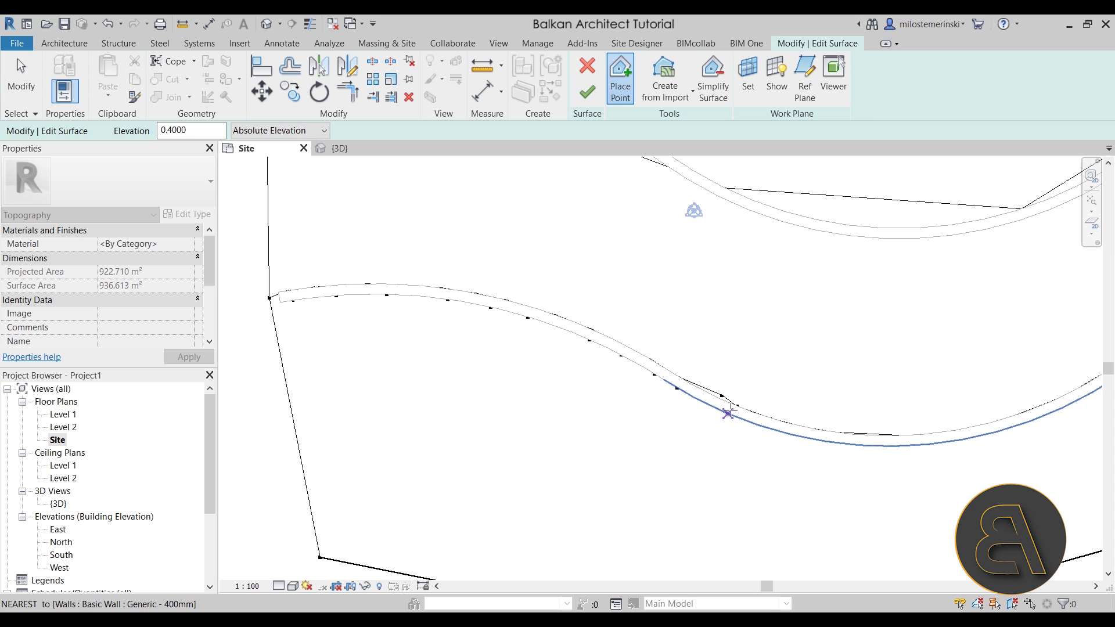
left_click(750, 422)
scroll(779, 438, "up", 3)
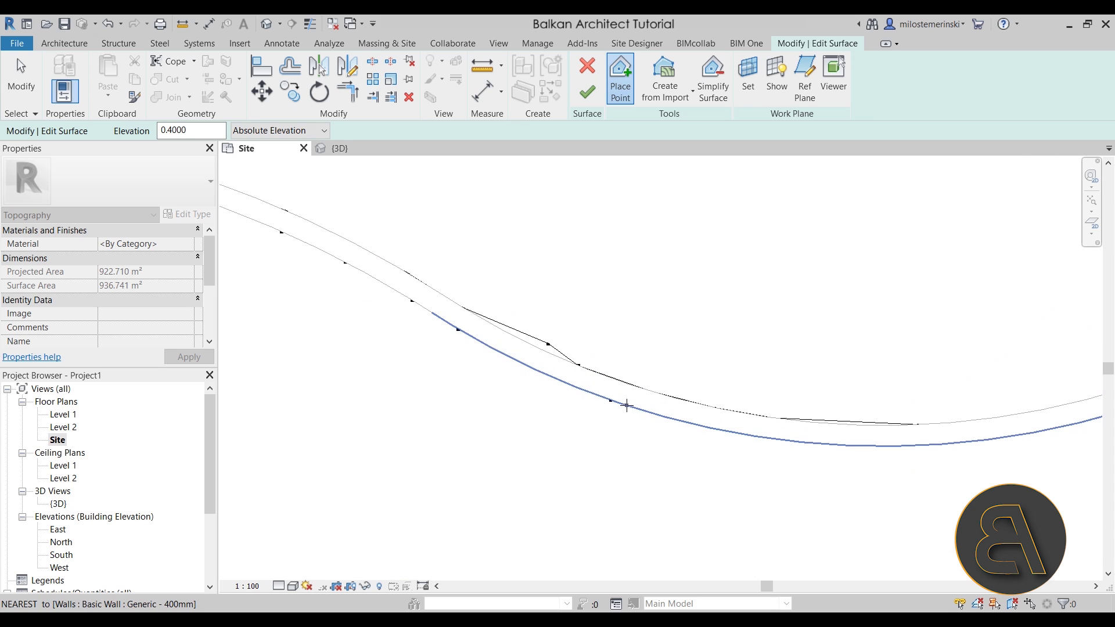
key("Escape")
- Drag the stray surface point onto the wall's lower edge
left_click_drag(483, 334, 637, 431)
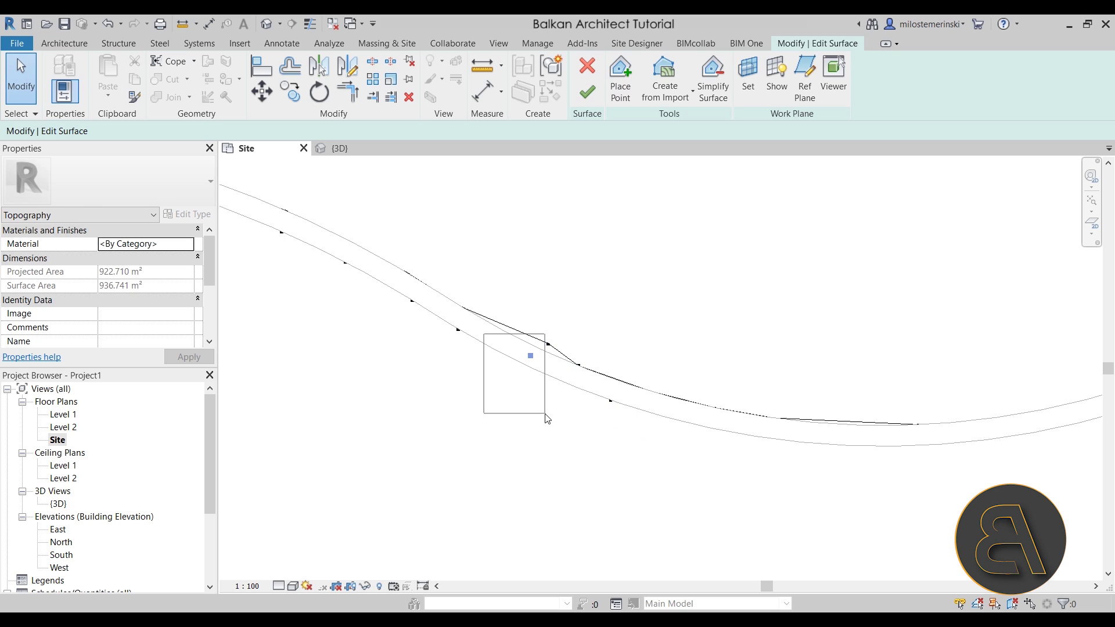
left_click_drag(545, 414, 545, 414)
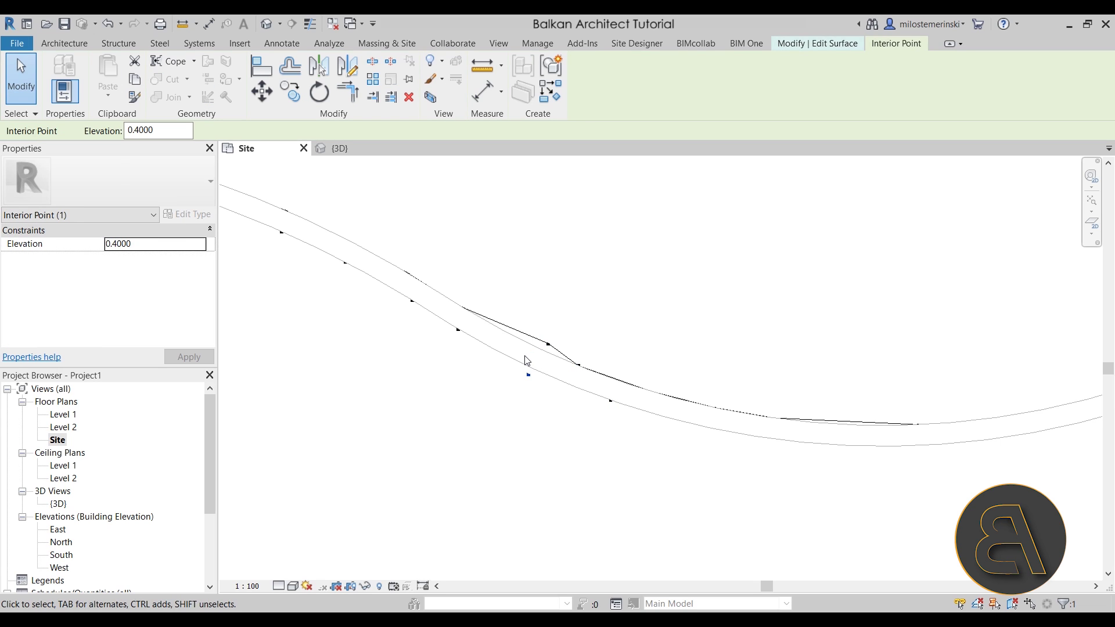
left_click_drag(528, 372, 576, 382)
left_click_drag(568, 384, 561, 381)
left_click(607, 398)
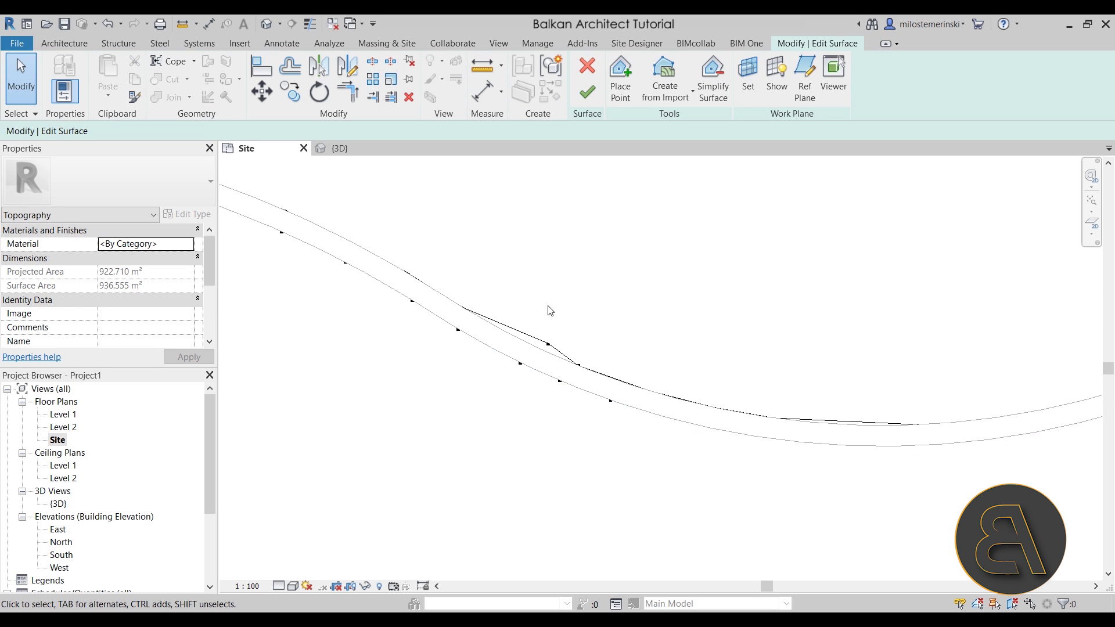
- Resume placing 0.4000 points along the lower edge and up the rising curve
left_click(620, 79)
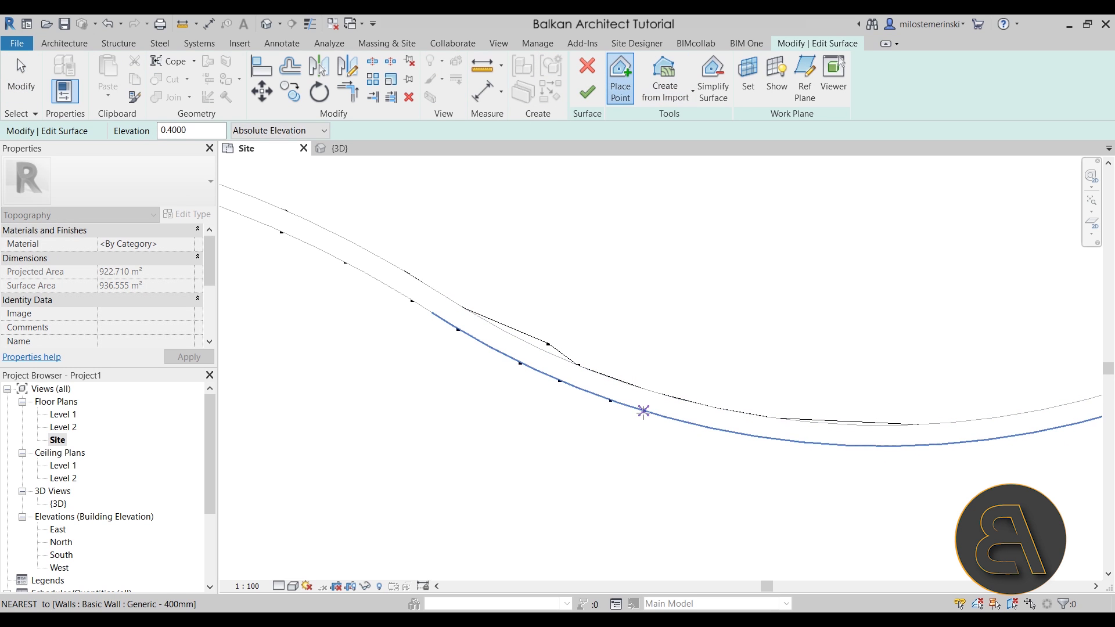
left_click(678, 420)
left_click(776, 440)
left_click(915, 446)
middle_click_drag(952, 474, 492, 464)
left_click(554, 428)
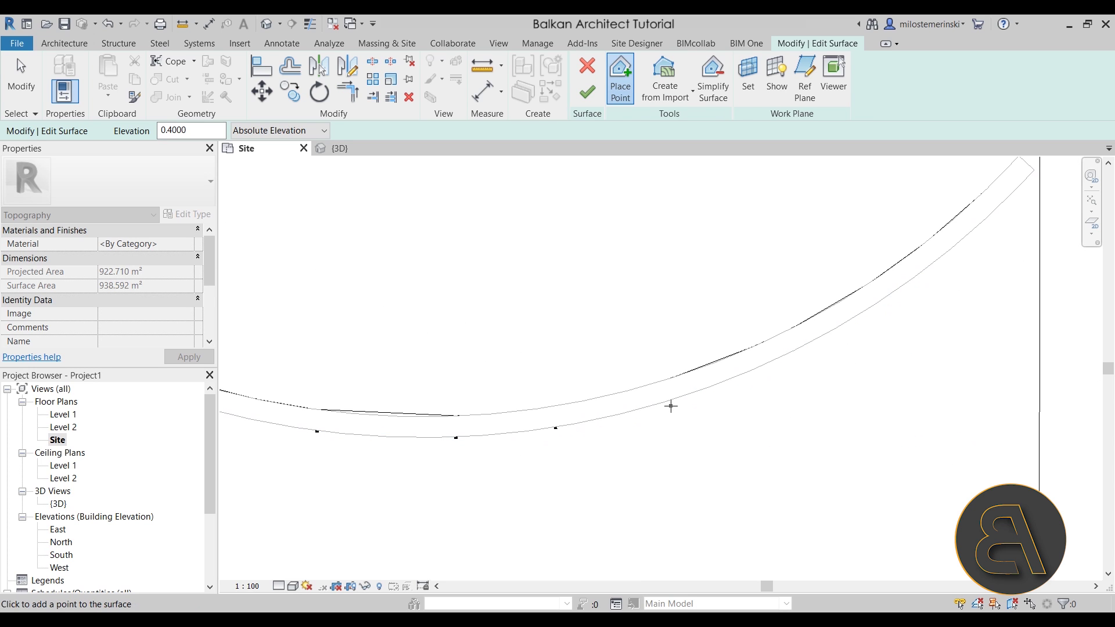
left_click(776, 358)
left_click(862, 311)
- Add the last 0.4000 points up to the wall's right end and stop placing
middle_click_drag(908, 288, 719, 408)
left_click(733, 391)
left_click(788, 347)
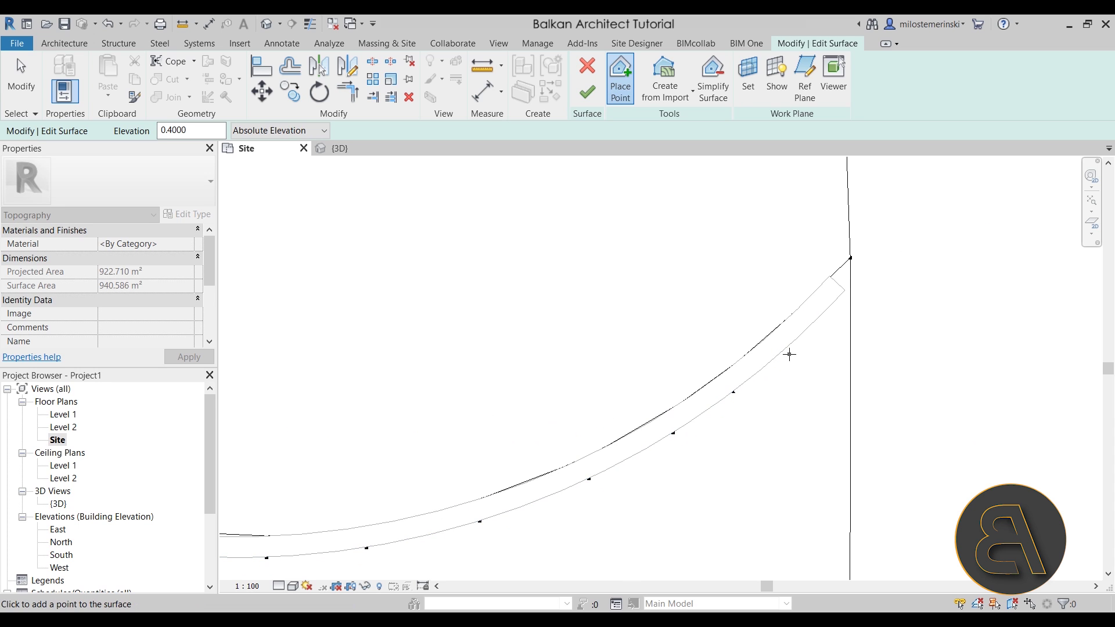
left_click(840, 295)
scroll(767, 308, "down", 2)
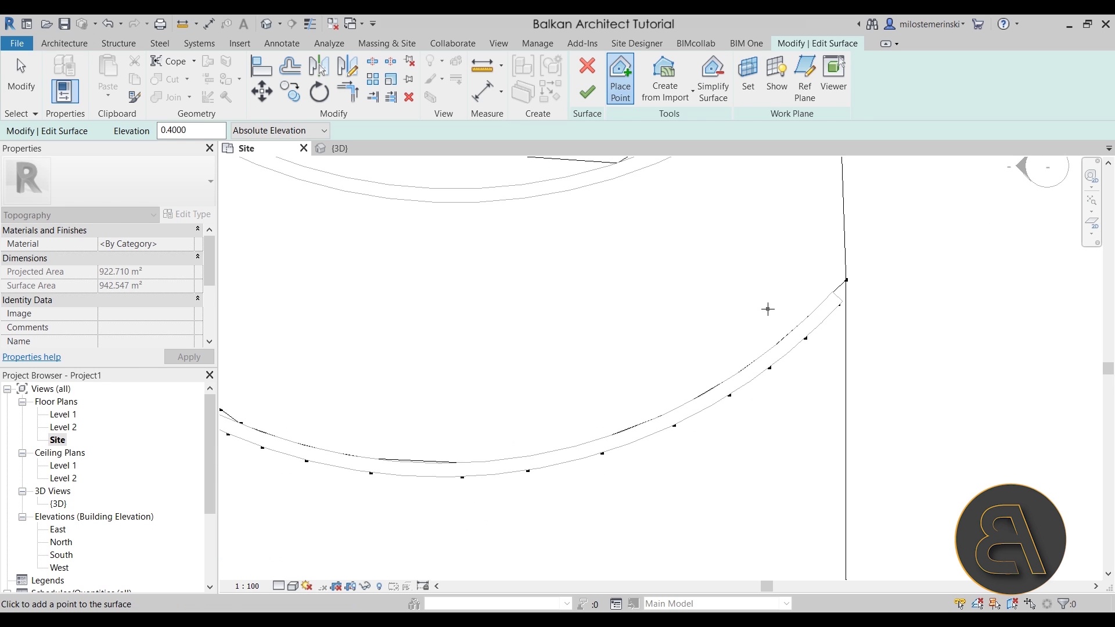
key("Escape")
middle_click_drag(373, 476, 467, 389)
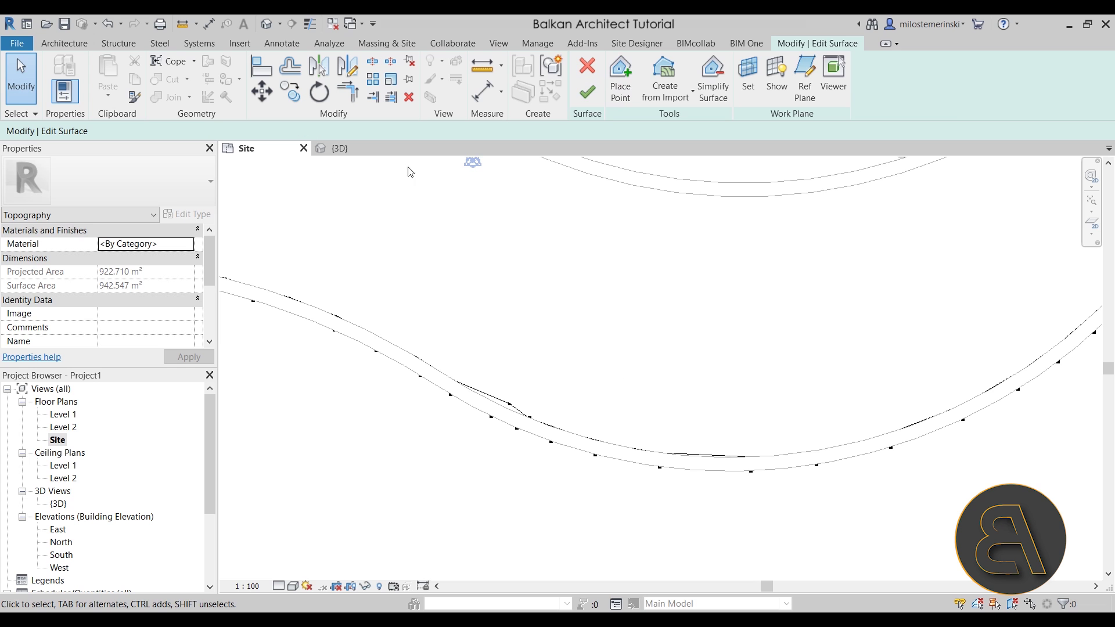
- In 3D, orbit down onto the lower wall and delete the stray surface points beside it
left_click(349, 149)
middle_click_drag(684, 308, 870, 390, "shift")
scroll(709, 423, "up", 5)
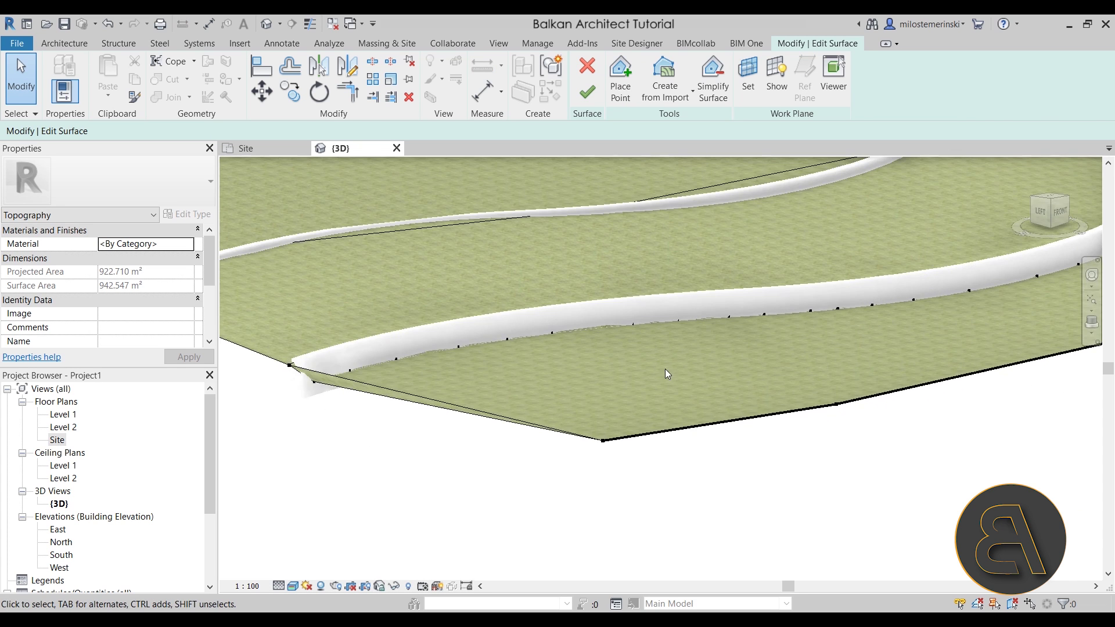
middle_click_drag(667, 376, 537, 369, "shift")
left_click_drag(526, 364, 770, 409)
key("Delete")
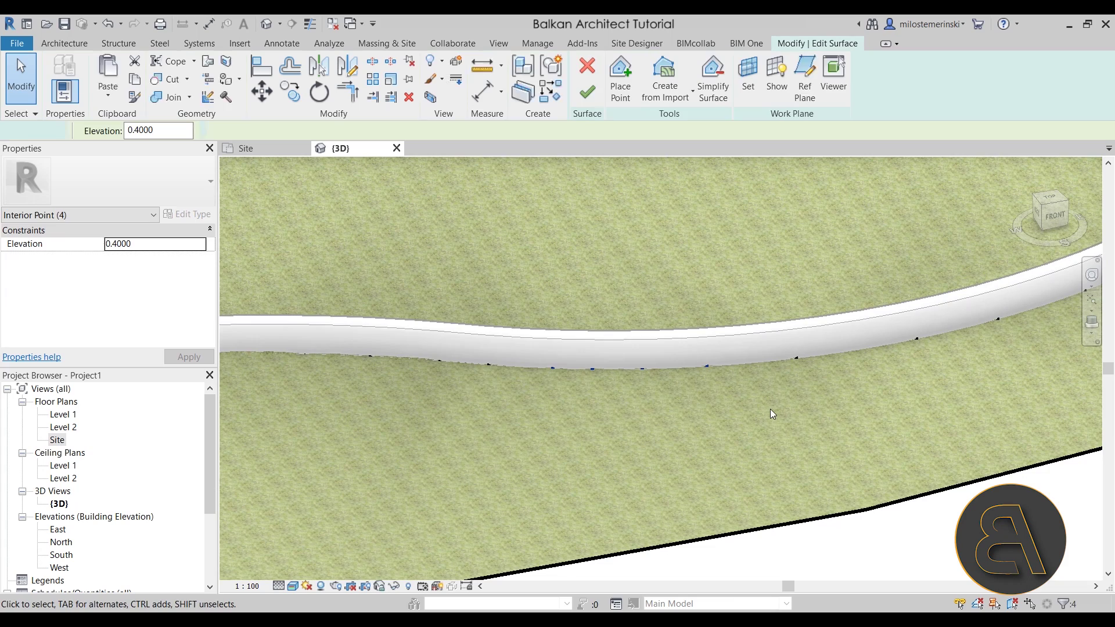
- Orbit to a low view along the walls to check how the terrain meets both on the slope
scroll(632, 347, "down", 1)
scroll(631, 346, "down", 3)
middle_click_drag(716, 366, 405, 348, "shift")
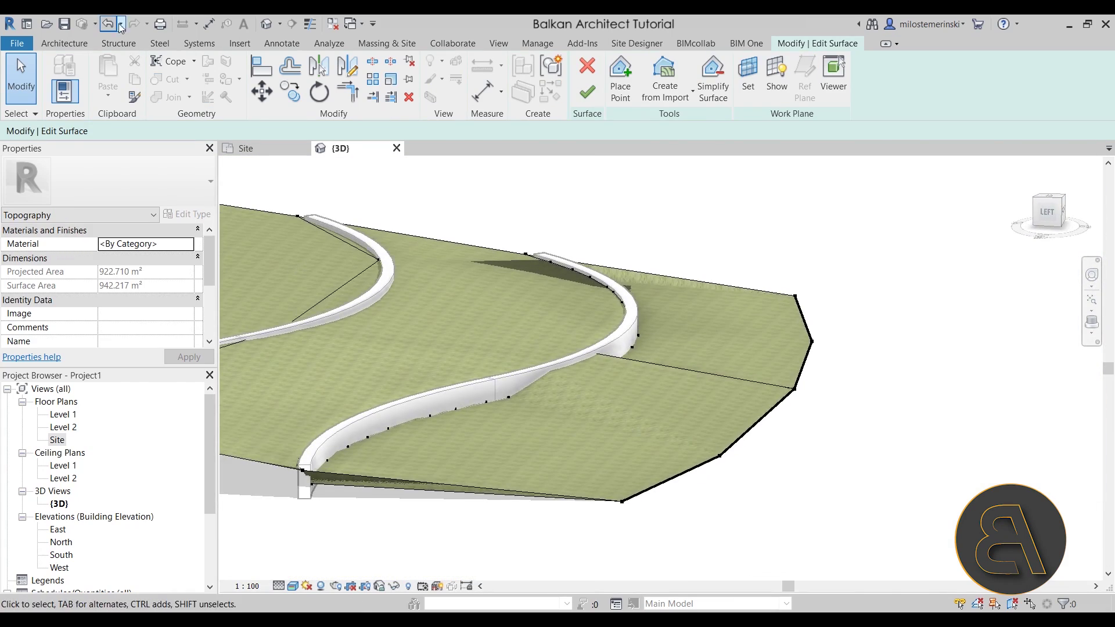
scroll(474, 294, "up", 3)
scroll(636, 388, "down", 5)
middle_click_drag(636, 388, 676, 388, "shift")
middle_click_drag(688, 345, 603, 407, "shift")
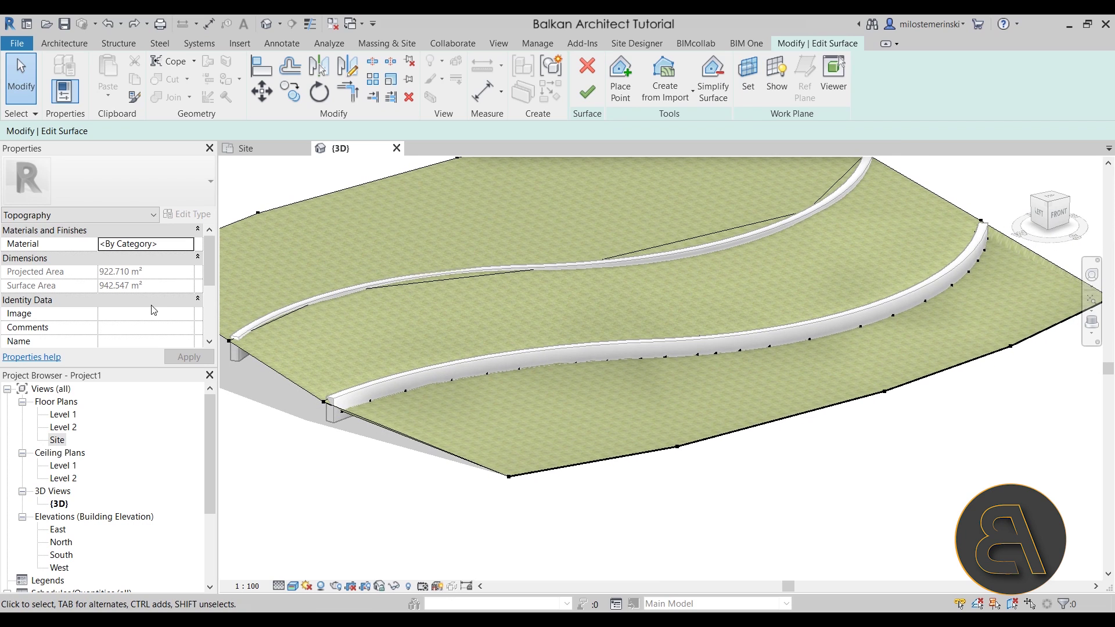
- Return to the Site plan and resume placing toposurface points near the upper wall
left_click(245, 148)
middle_click_drag(518, 309, 563, 223)
left_click(618, 99)
middle_click_drag(340, 348, 579, 311)
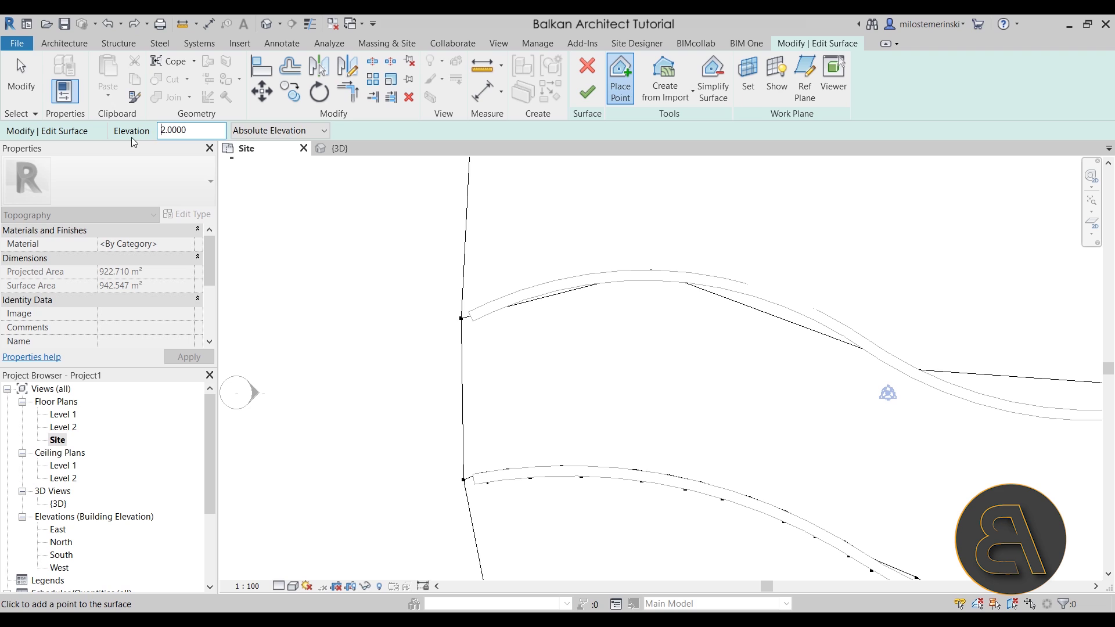
- Place toposurface points at elevation 2 along the upper wall, including around its curve
left_click(480, 306)
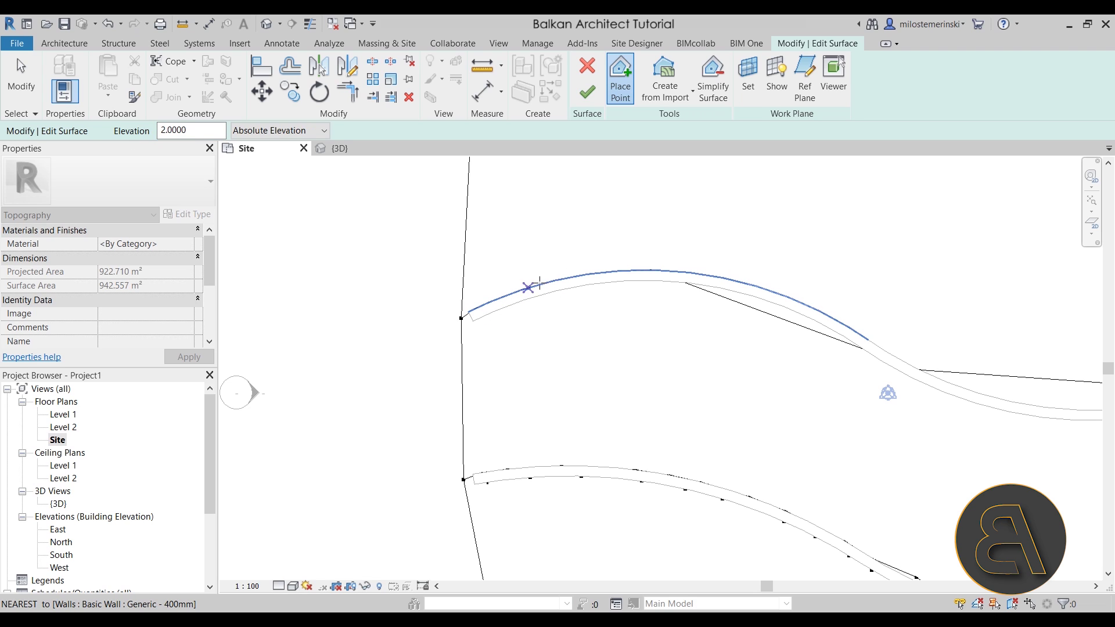
left_click(677, 271)
left_click(787, 297)
middle_click_drag(966, 389, 441, 345)
left_click(577, 388)
left_click(491, 372)
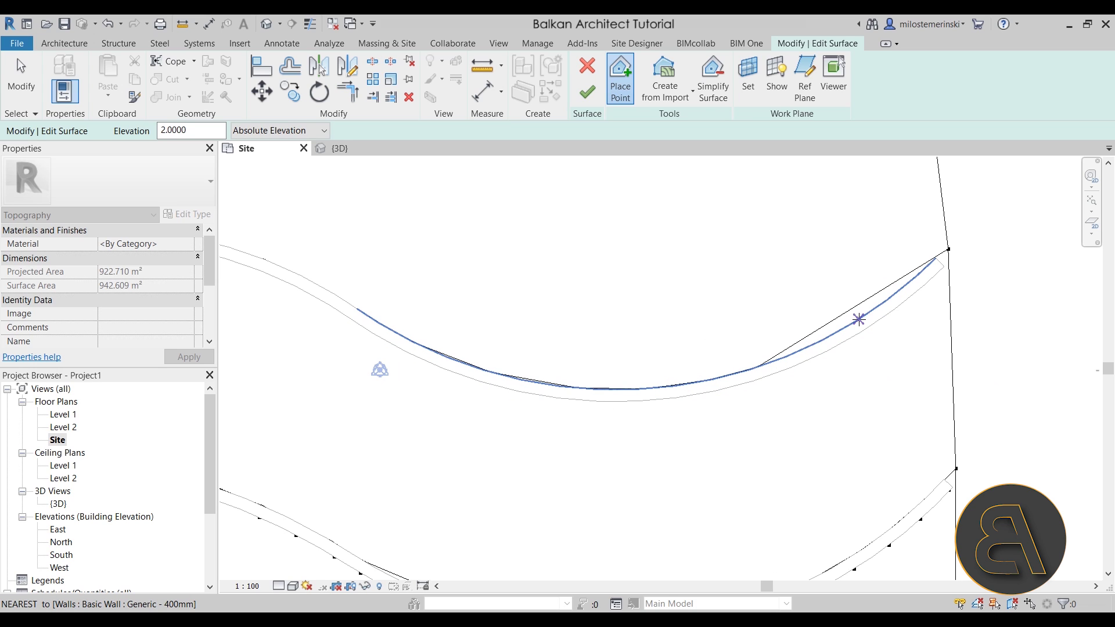
left_click(806, 347)
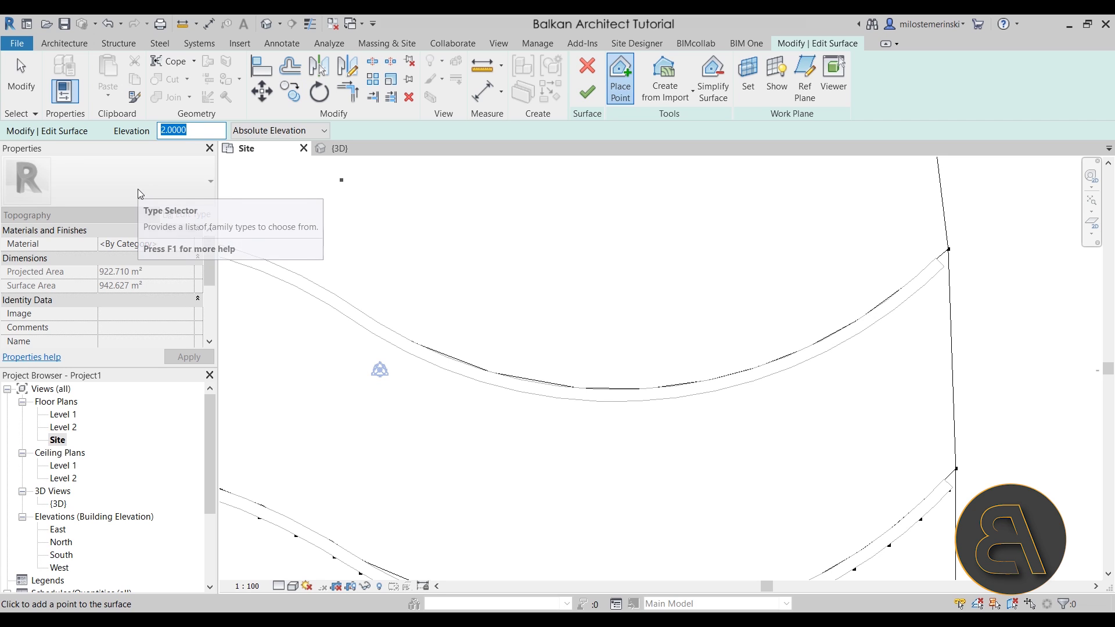
- Change the point elevation to 1.4 and add points along the upper wall's lower edge
type("1.")
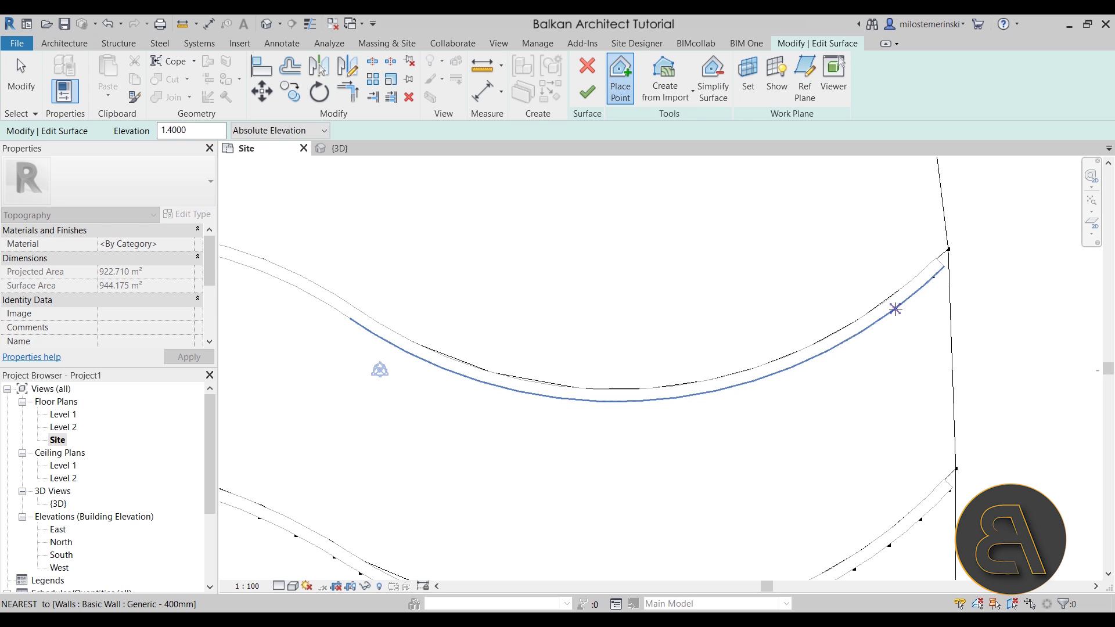
left_click(857, 335)
left_click(723, 389)
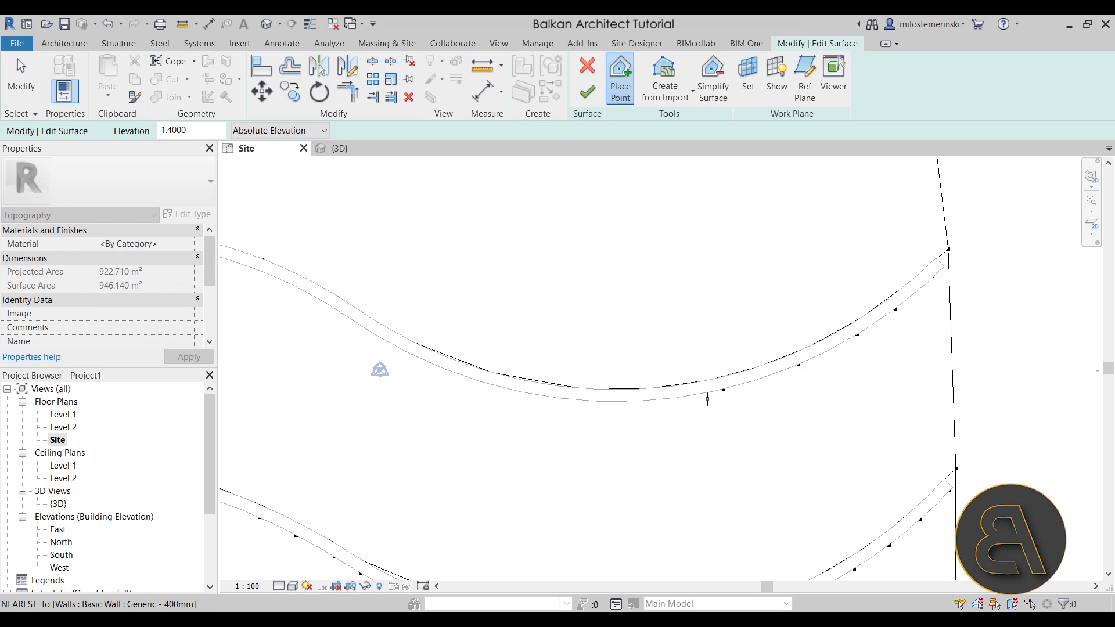
left_click(656, 400)
left_click(599, 402)
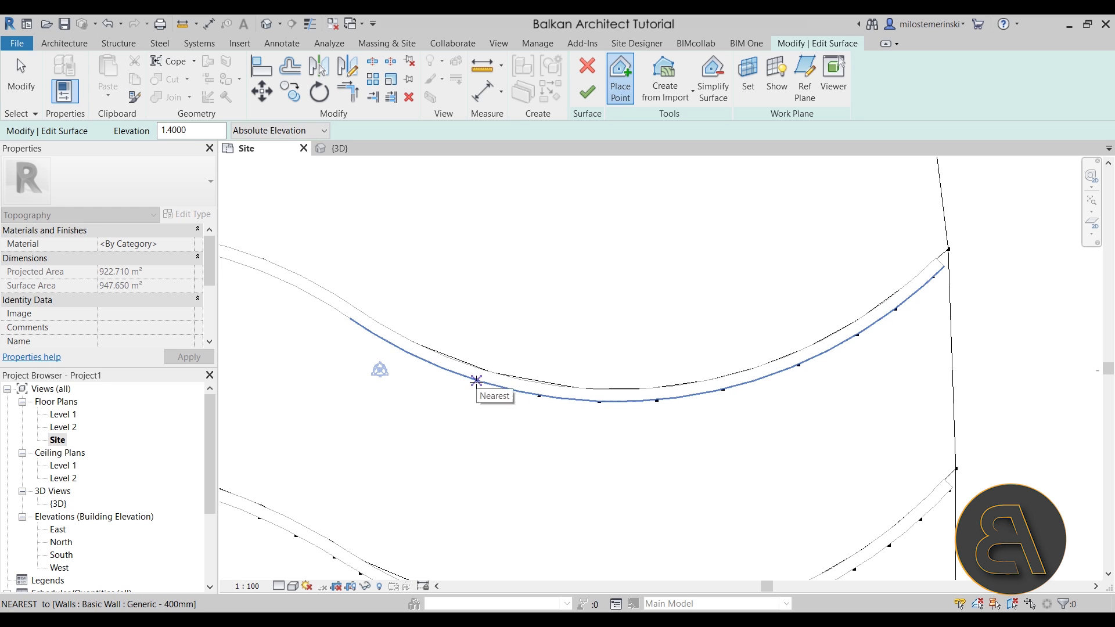
left_click(426, 361)
left_click(372, 335)
left_click(326, 303)
- Add more 1.4 points along the rest of the wall edge, then check the terrain in 3D
middle_click_drag(270, 325, 638, 356)
left_click(629, 302)
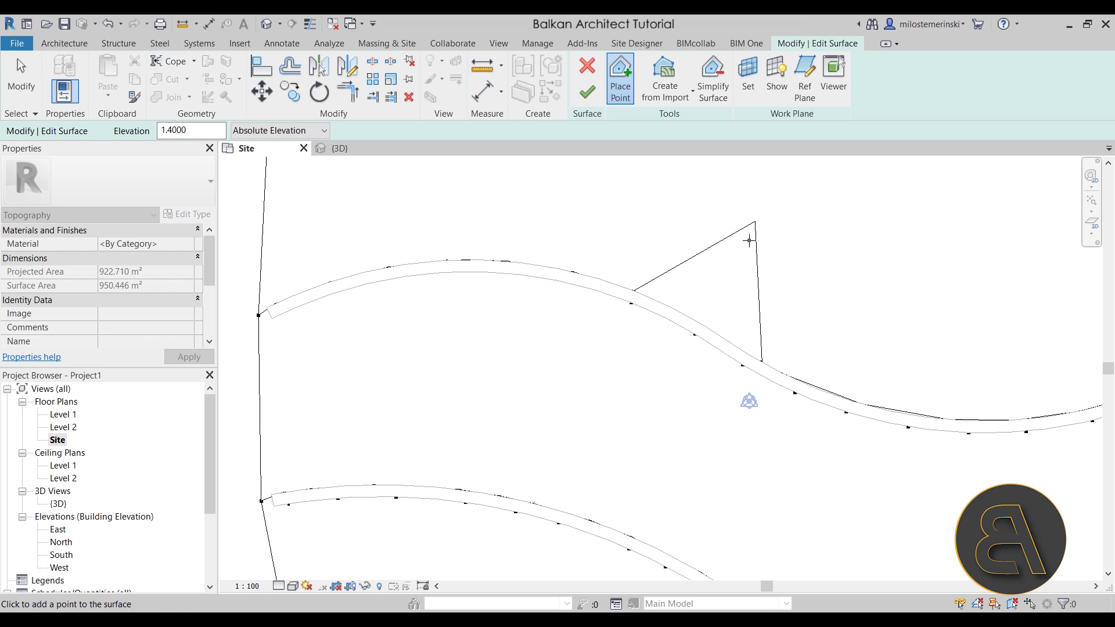
left_click(574, 285)
left_click(510, 274)
left_click(443, 273)
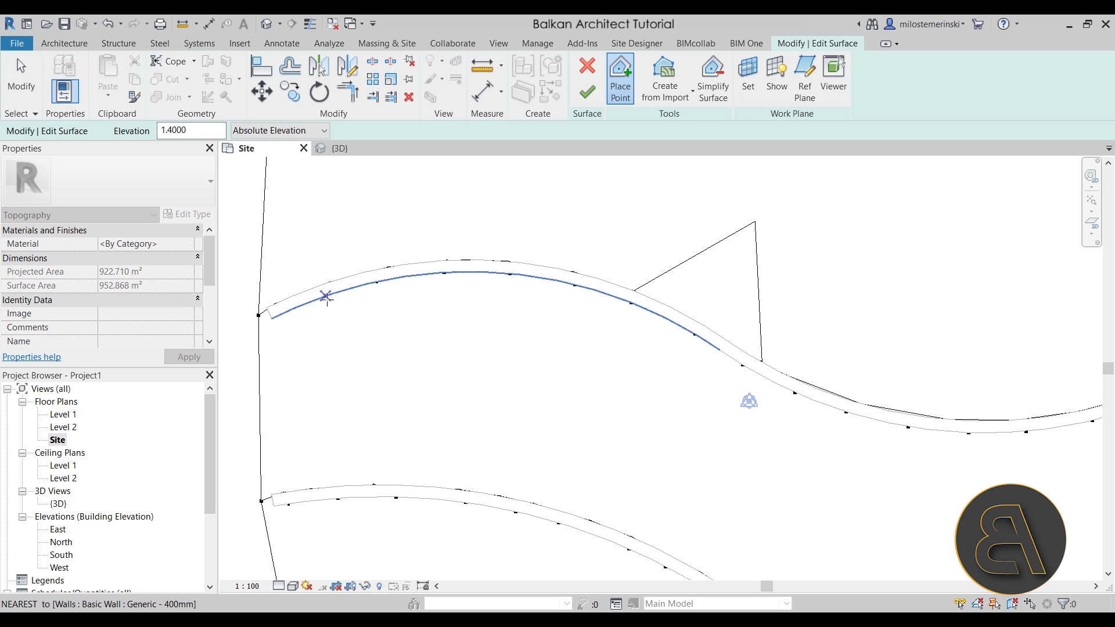
left_click(271, 318)
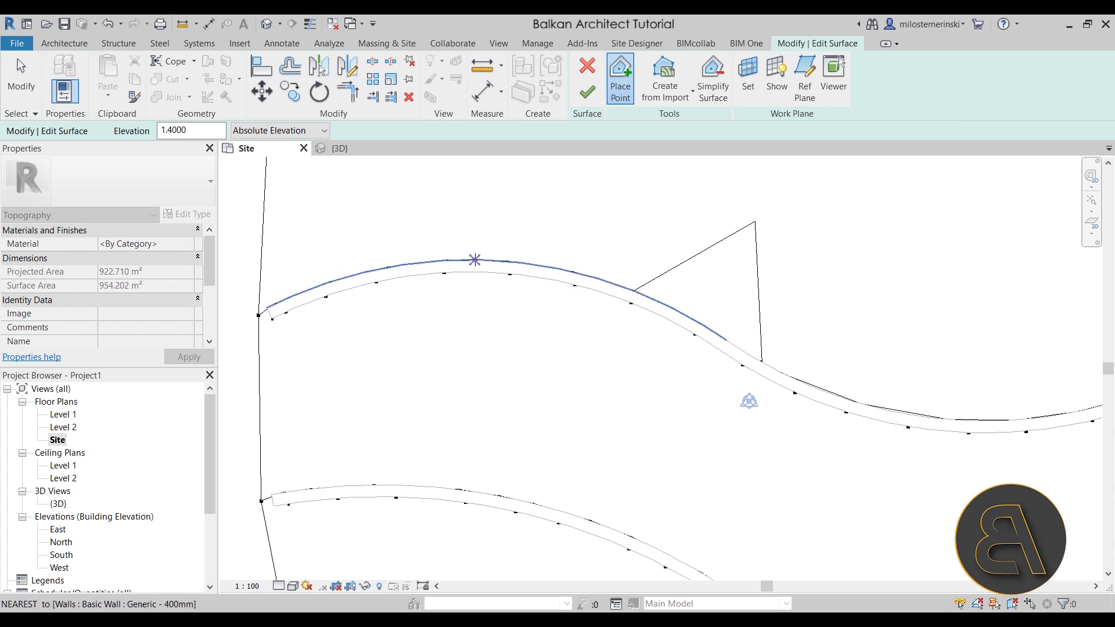
left_click(328, 152)
middle_click_drag(755, 406, 555, 375, "shift")
- On the Site plan, place a single 2.0-elevation surface point on the wall edge and stop placing
scroll(592, 323, "up", 4)
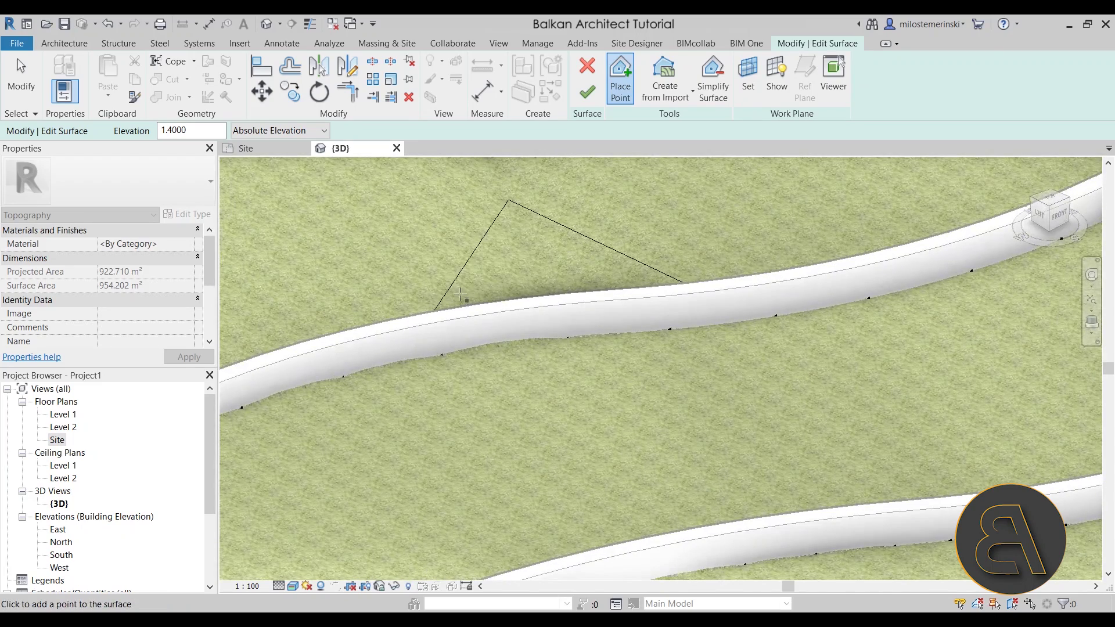
left_click(259, 153)
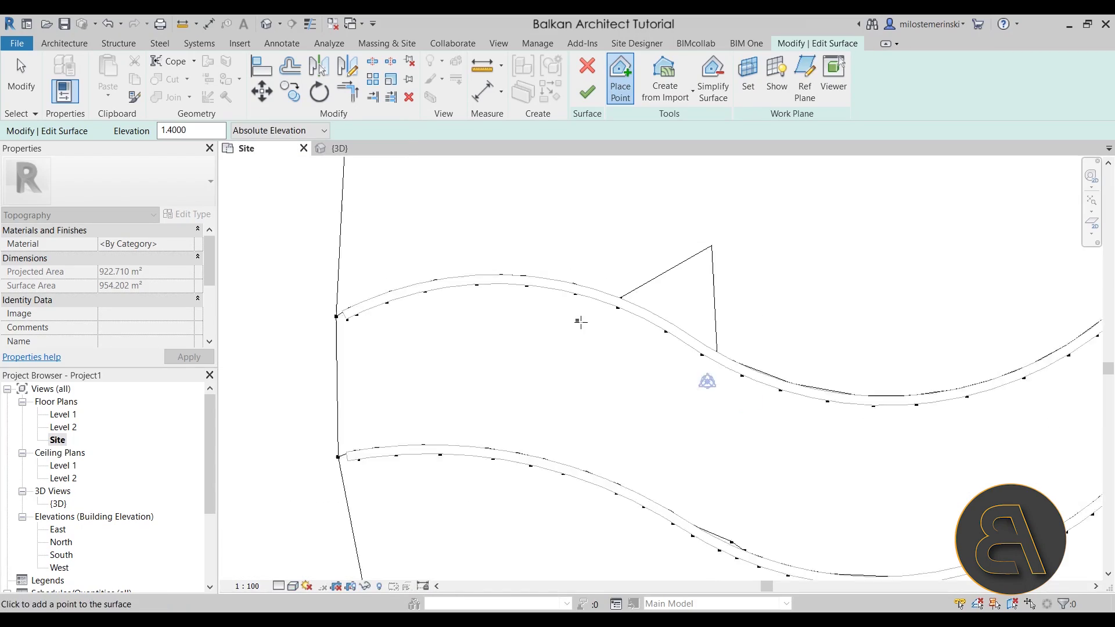
scroll(600, 347, "up", 2)
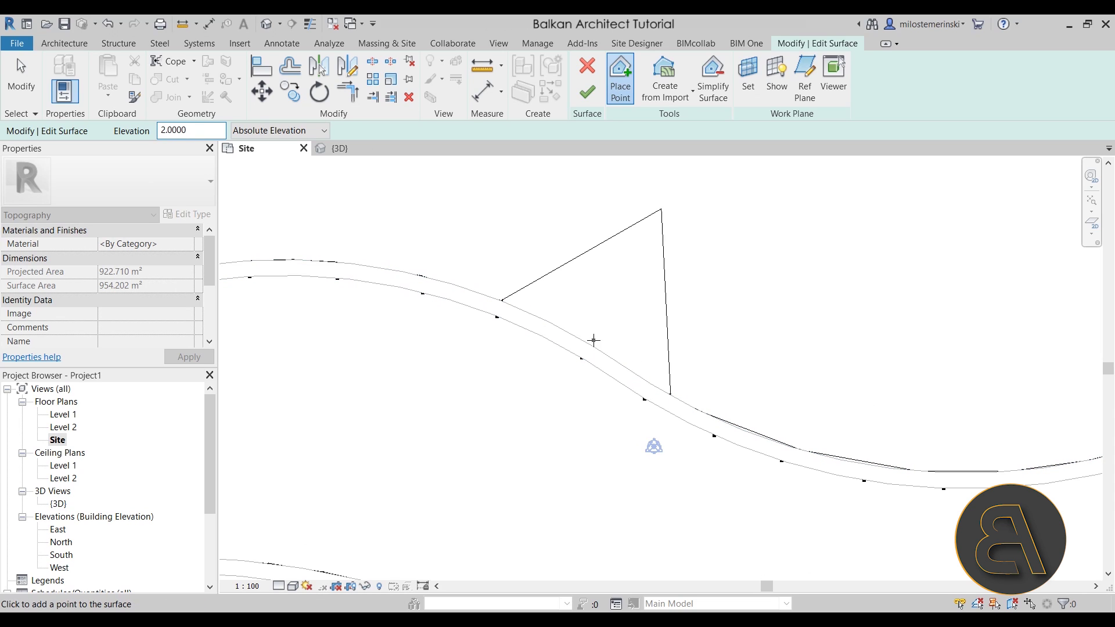
scroll(588, 343, "up", 2)
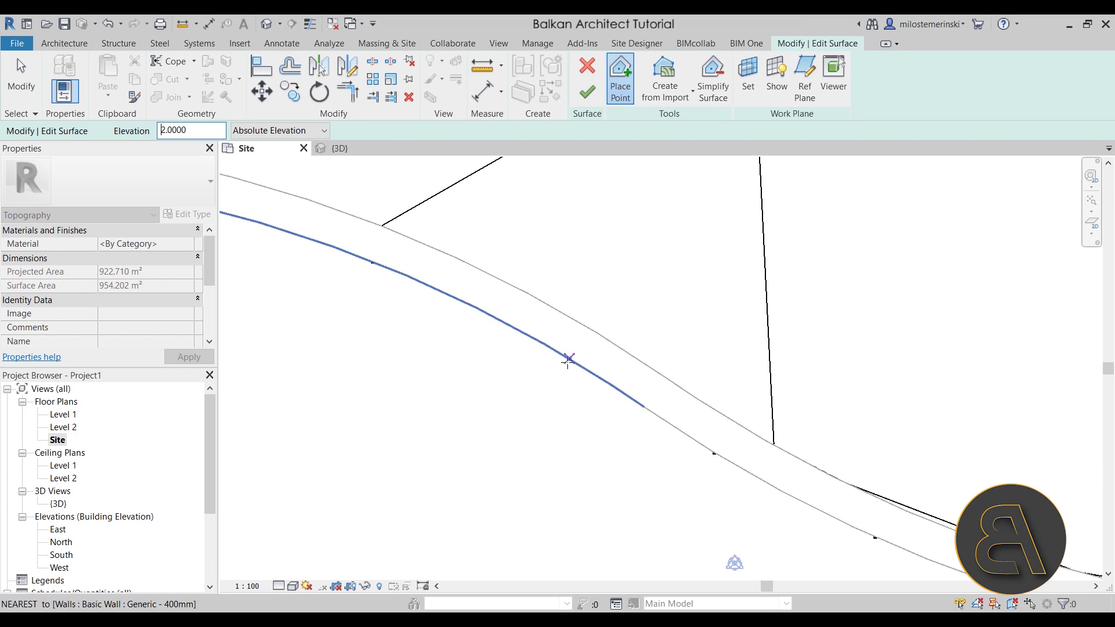
left_click(588, 329)
scroll(588, 329, "down", 5)
key("Escape")
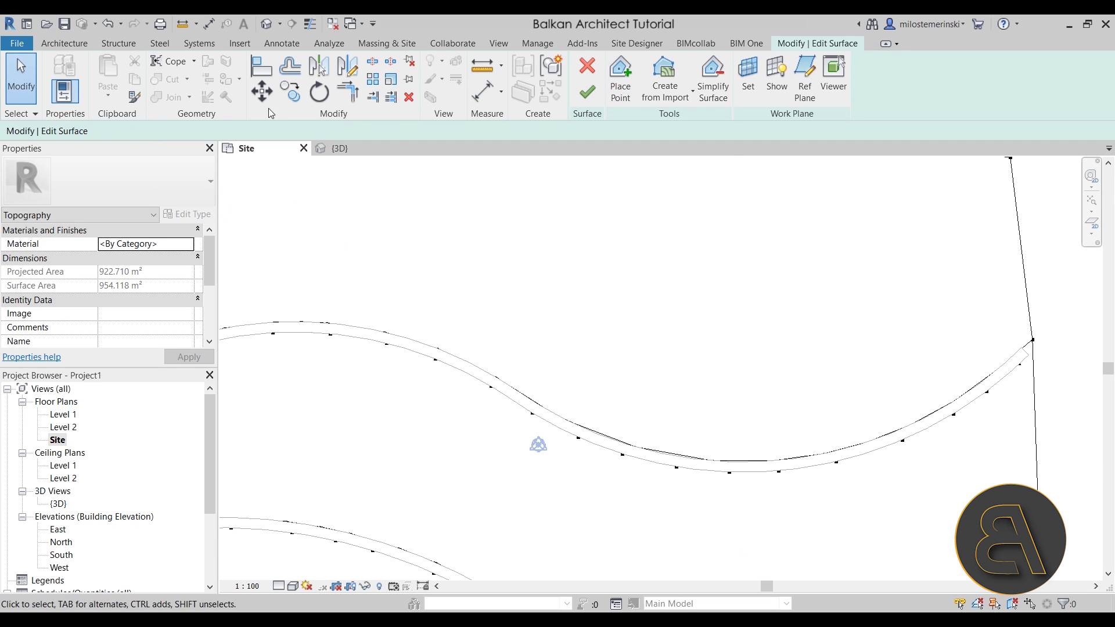
- Orbit the 3D view to see the terrain from the side against both curved walls
left_click(331, 148)
scroll(639, 349, "down", 4)
middle_click_drag(801, 244, 708, 409, "shift")
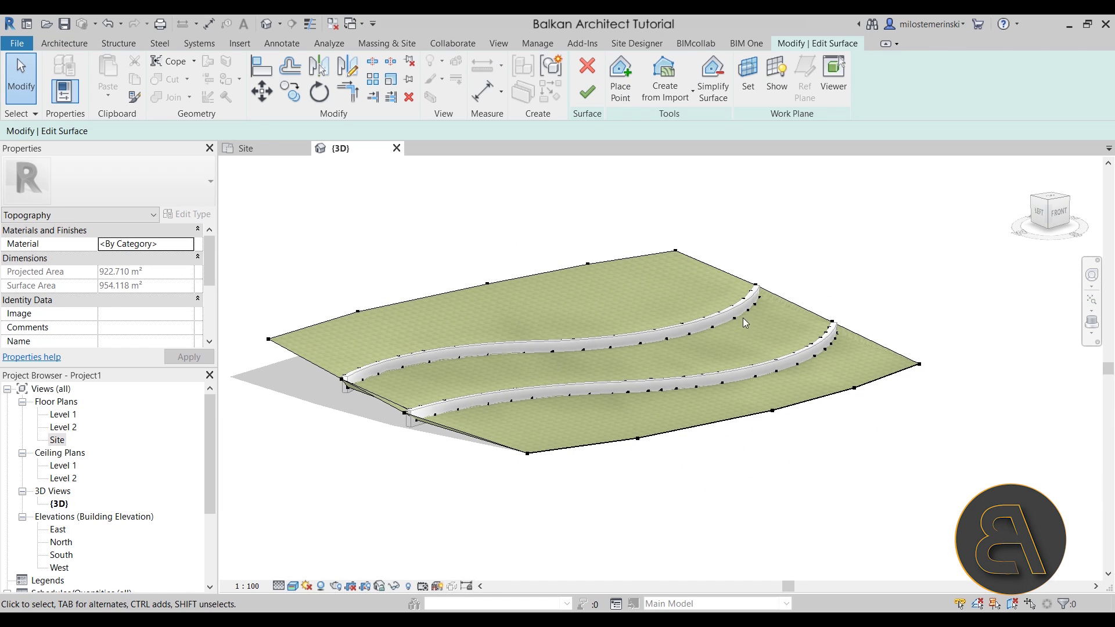
- Finish the toposurface, view it from a low angle, and turn on Section Box under Extents
left_click(588, 93)
middle_click_drag(698, 271, 516, 382, "shift")
scroll(522, 378, "up", 3)
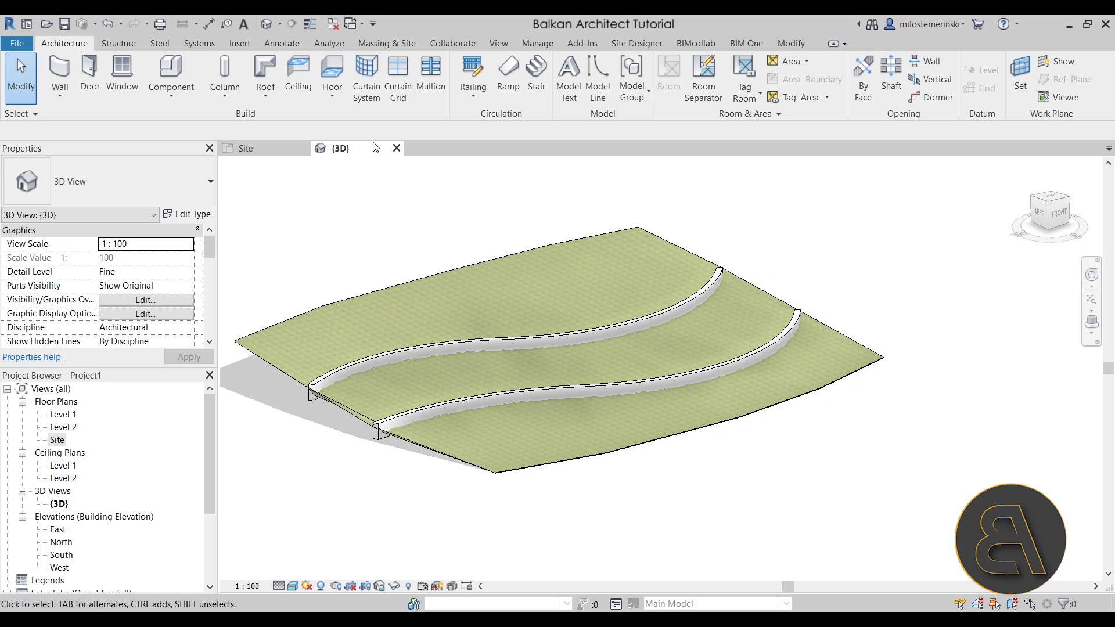
scroll(127, 293, "down", 3)
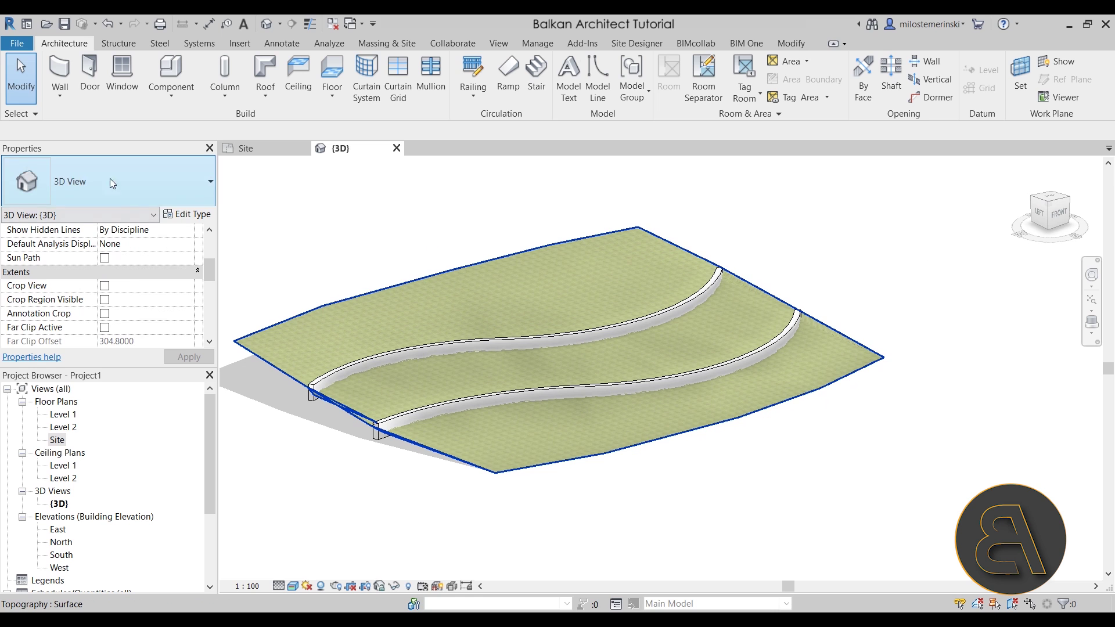
scroll(126, 288, "down", 2)
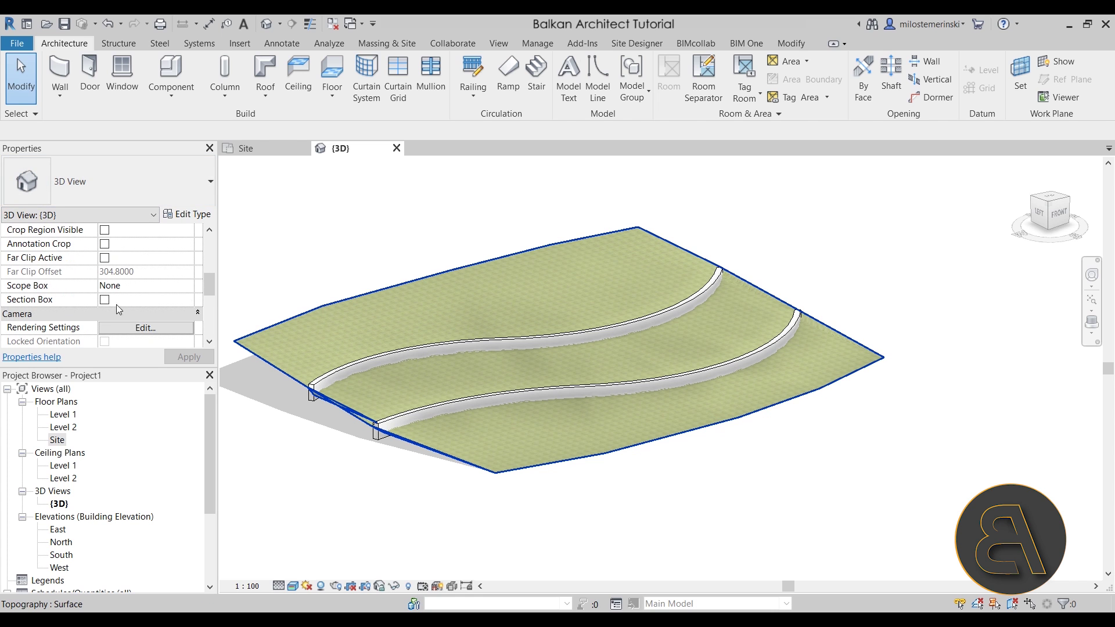
left_click(106, 300)
- Pull the section box's front-left, front-right, back-right and back-left faces inward to trim the terrain
scroll(548, 286, "down", 2)
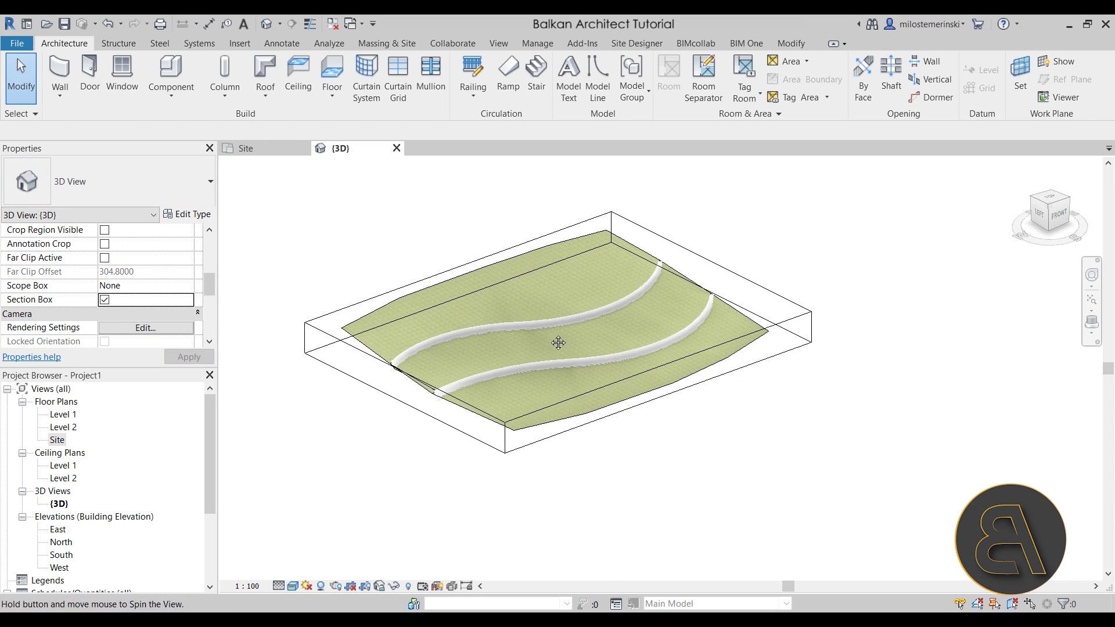
left_click(486, 409)
left_click_drag(407, 395, 459, 376)
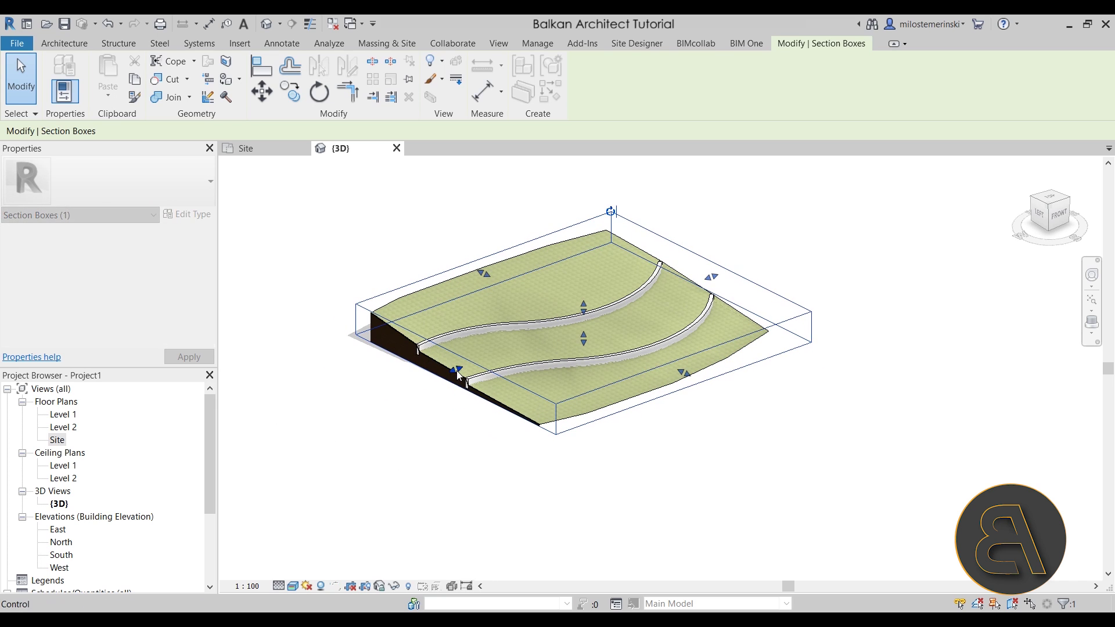
left_click_drag(674, 378, 650, 356)
left_click_drag(705, 276, 660, 299)
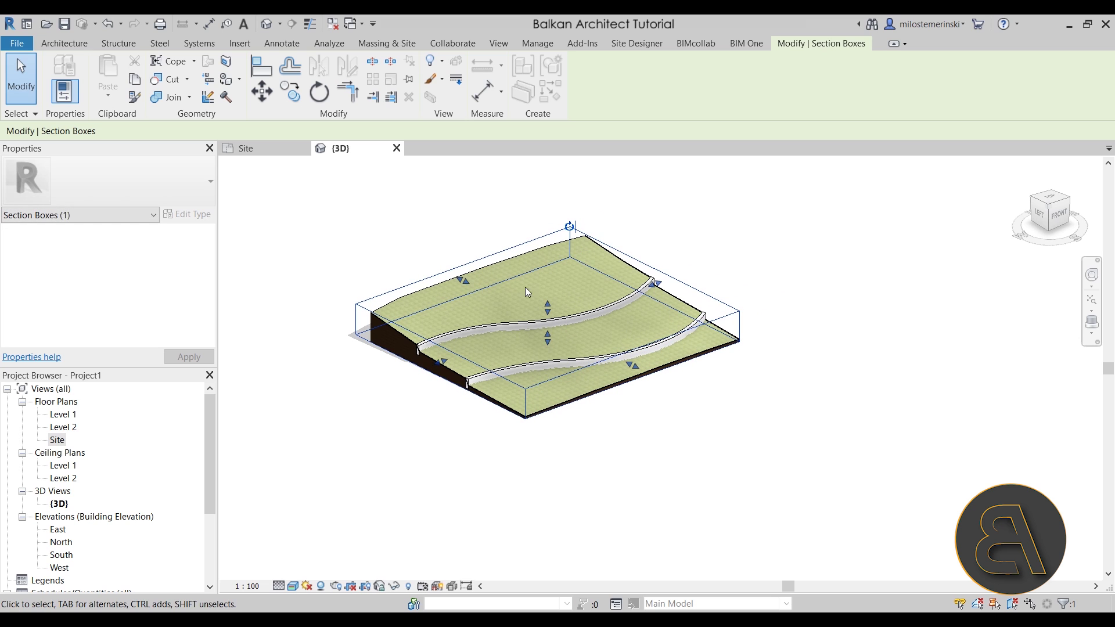
left_click_drag(463, 280, 498, 298)
key("Escape")
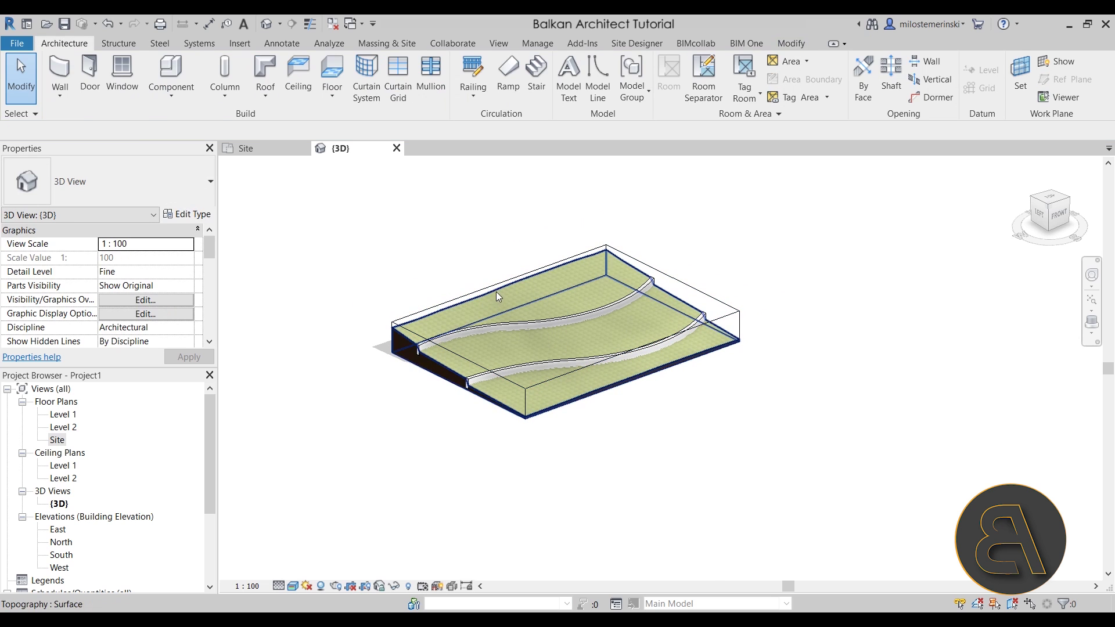
- Hide the section box in the view with Hide Elements, leaving only the trimmed terrain
left_click(497, 296)
middle_click_drag(685, 399, 725, 400, "shift")
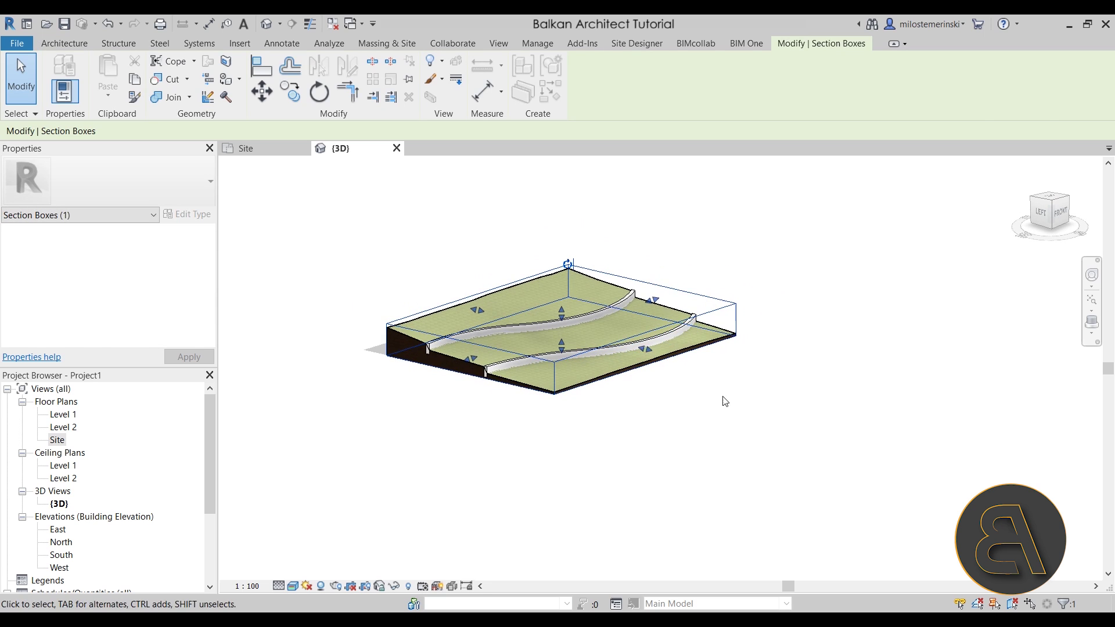
key("Escape")
scroll(667, 386, "up", 3)
left_click(473, 267)
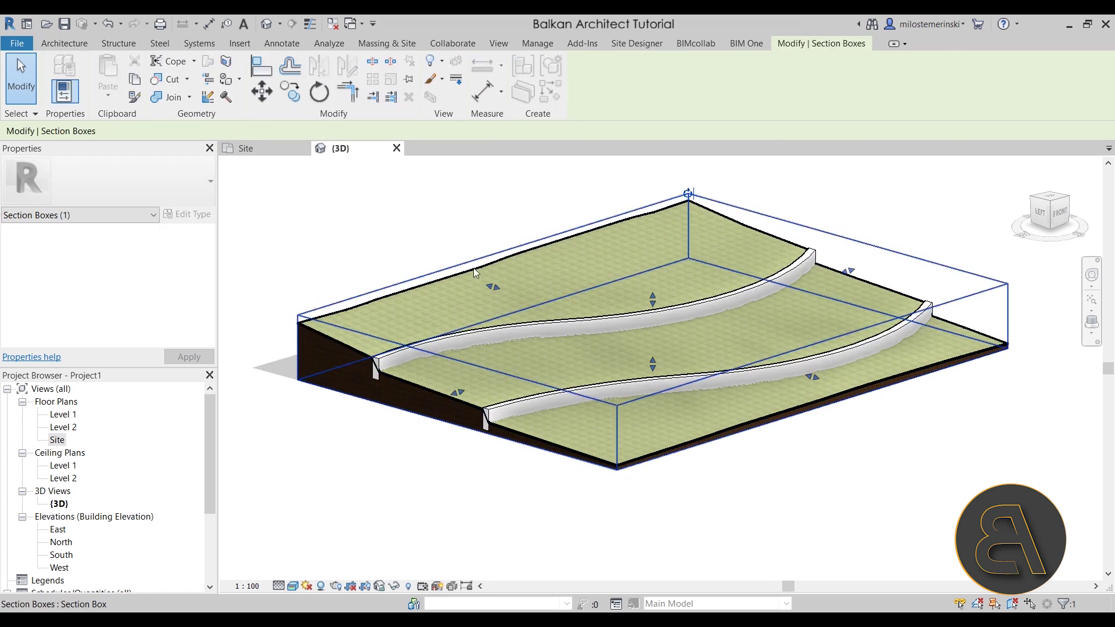
left_click(441, 60)
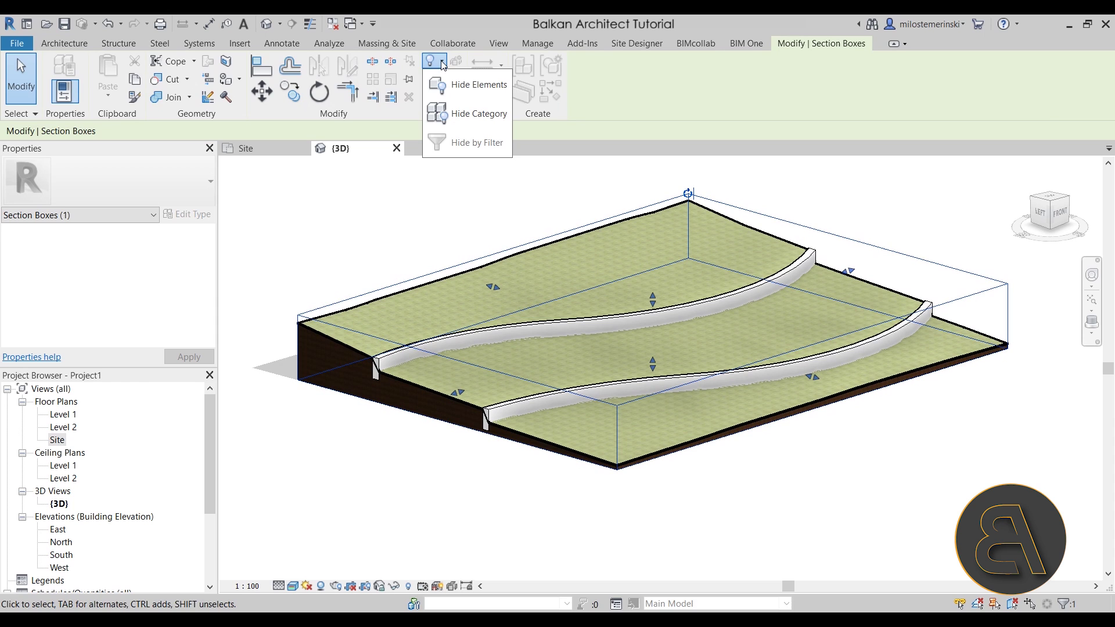
left_click(459, 87)
middle_click_drag(673, 293, 414, 208, "shift")
- On the Site plan, draw a vertical section line straight across both walls
left_click(259, 152)
scroll(464, 258, "down", 3)
left_click(292, 23)
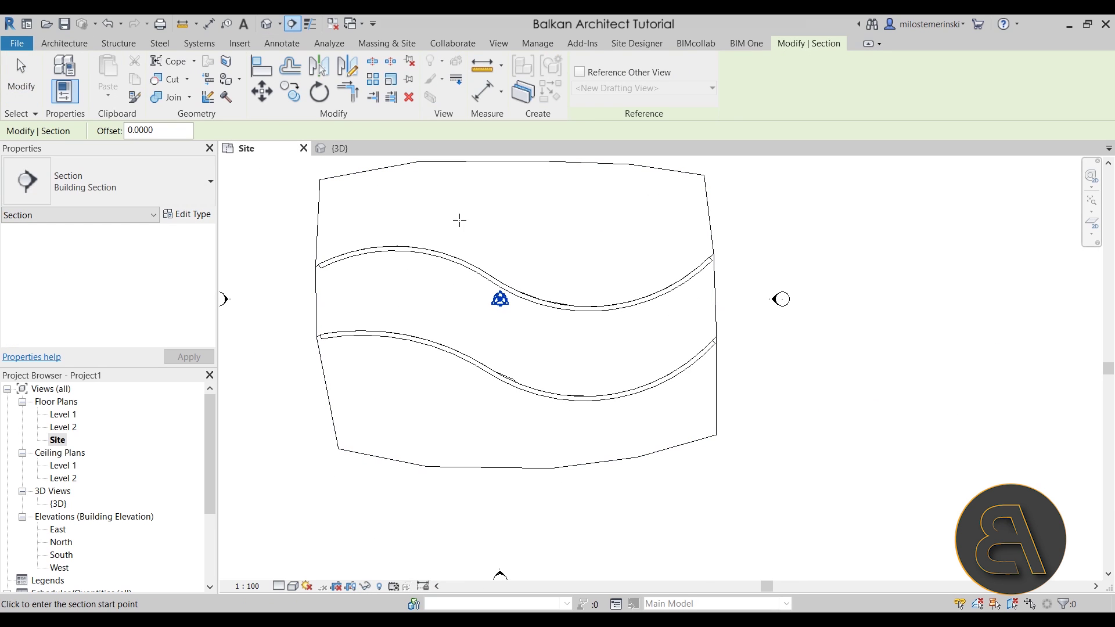
left_click(465, 219)
left_click(466, 430)
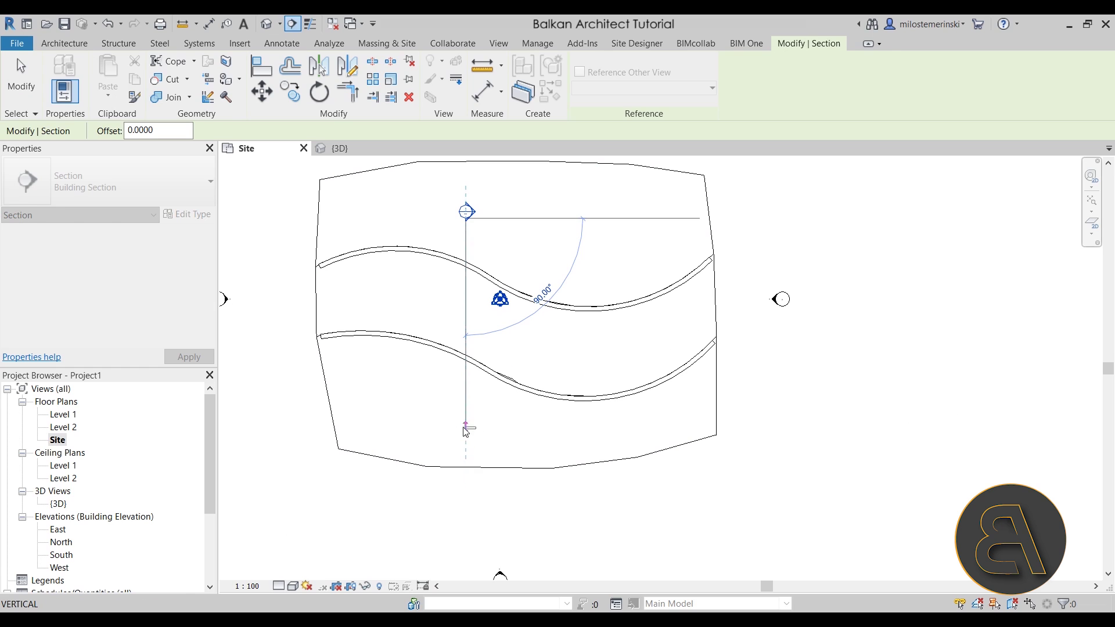
key("Escape")
key("Escape")
- Open the new Section 1 view to review it, then go back to the 3D view
double_click(467, 211)
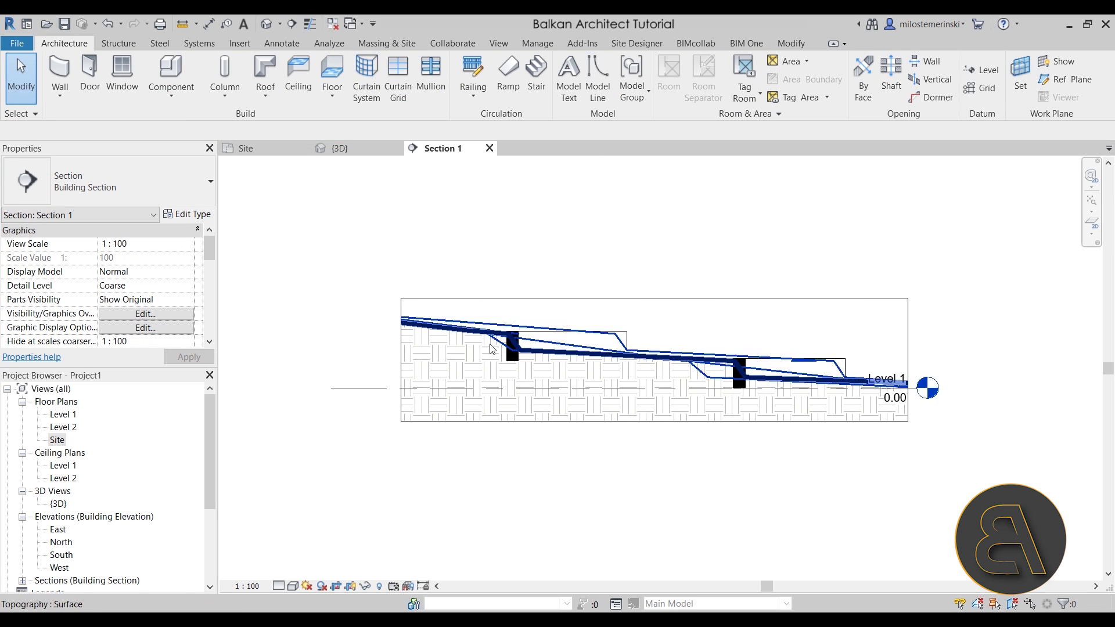
scroll(611, 336, "up", 2)
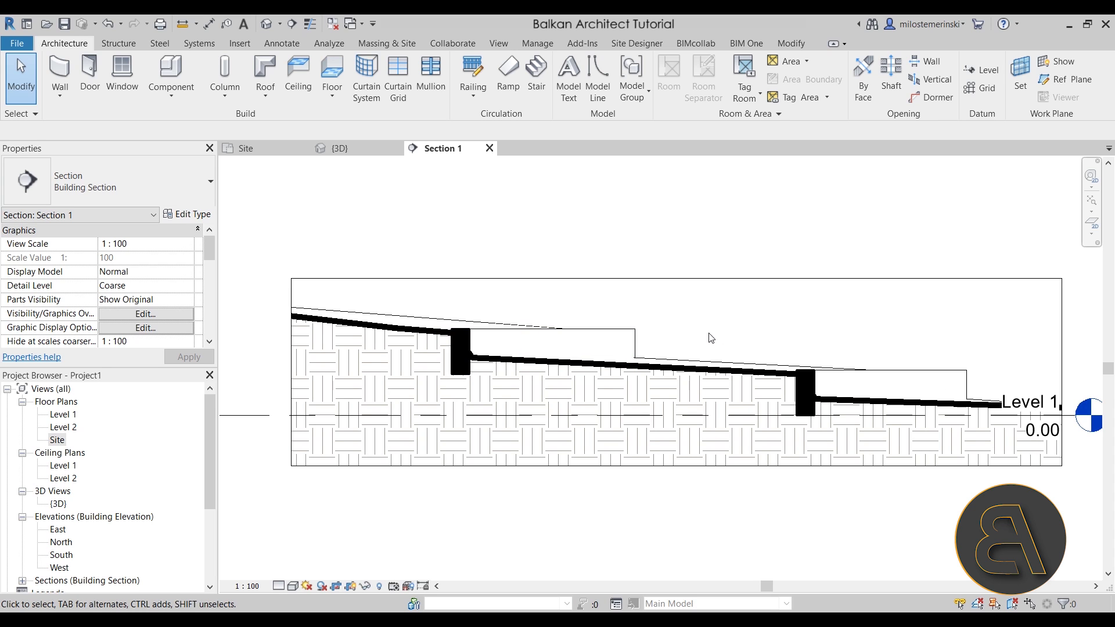
left_click(345, 148)
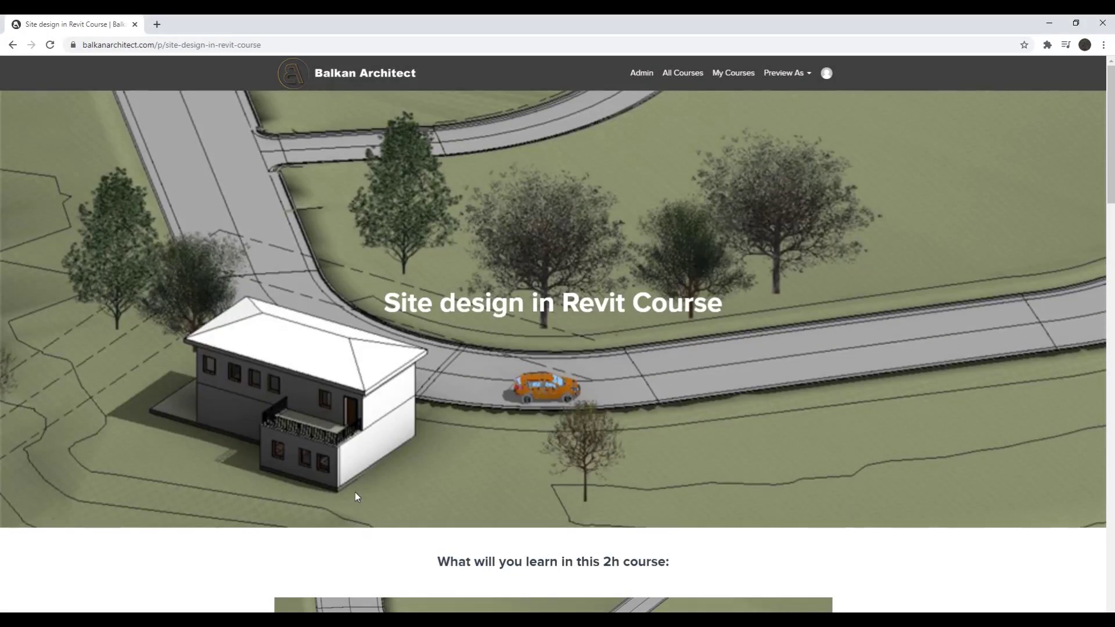
- Scroll the course page down to the 13-lesson Site Design in Revit curriculum list
scroll(206, 282, "down", 15)
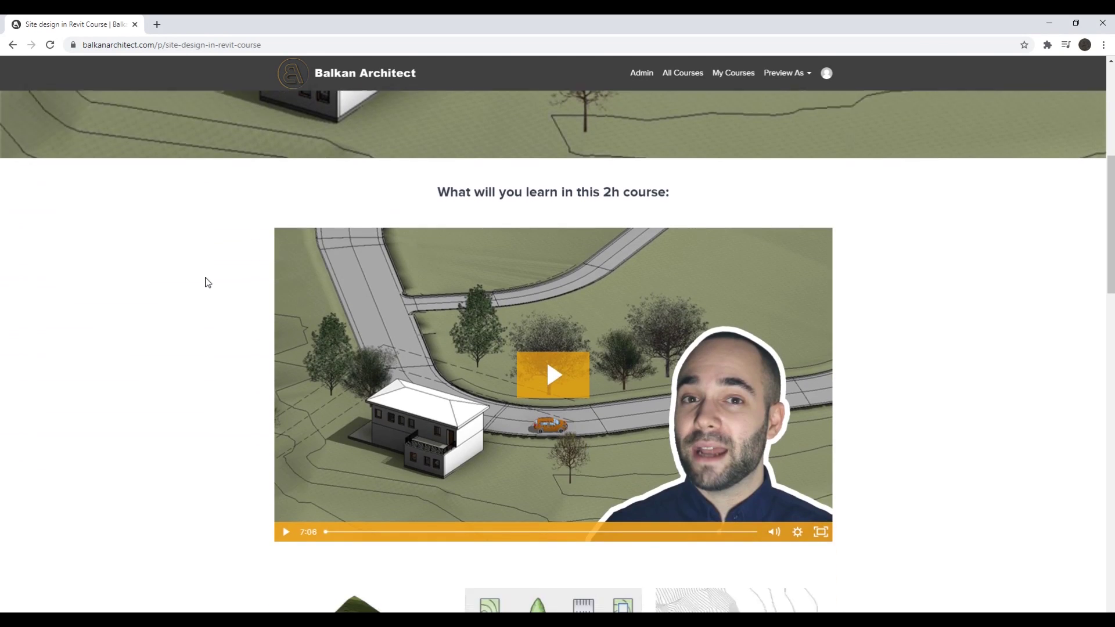
scroll(206, 282, "down", 5)
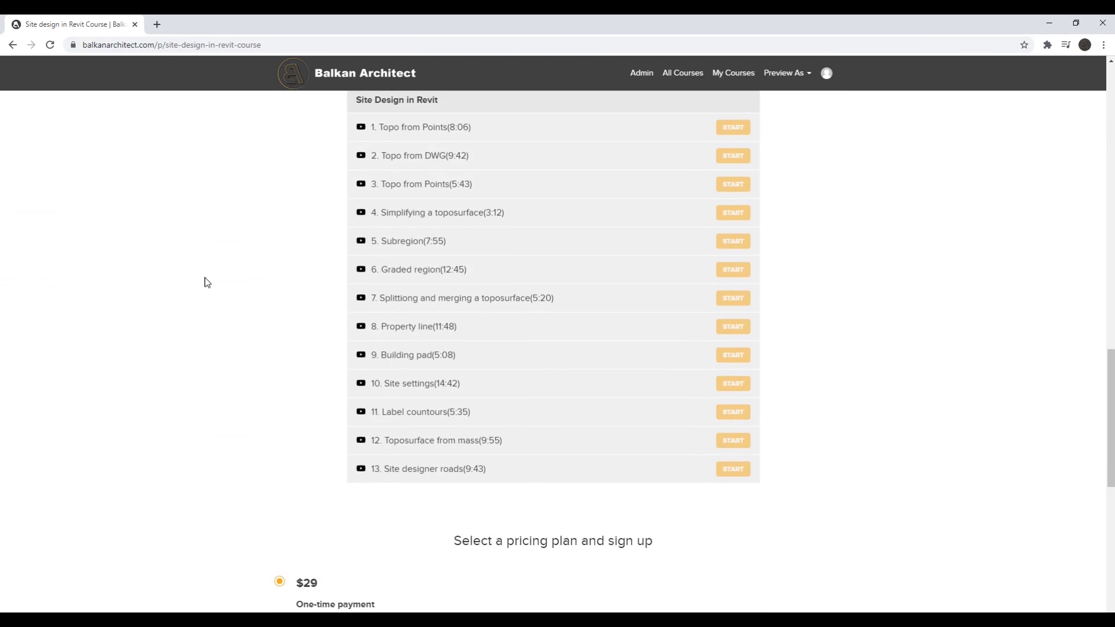